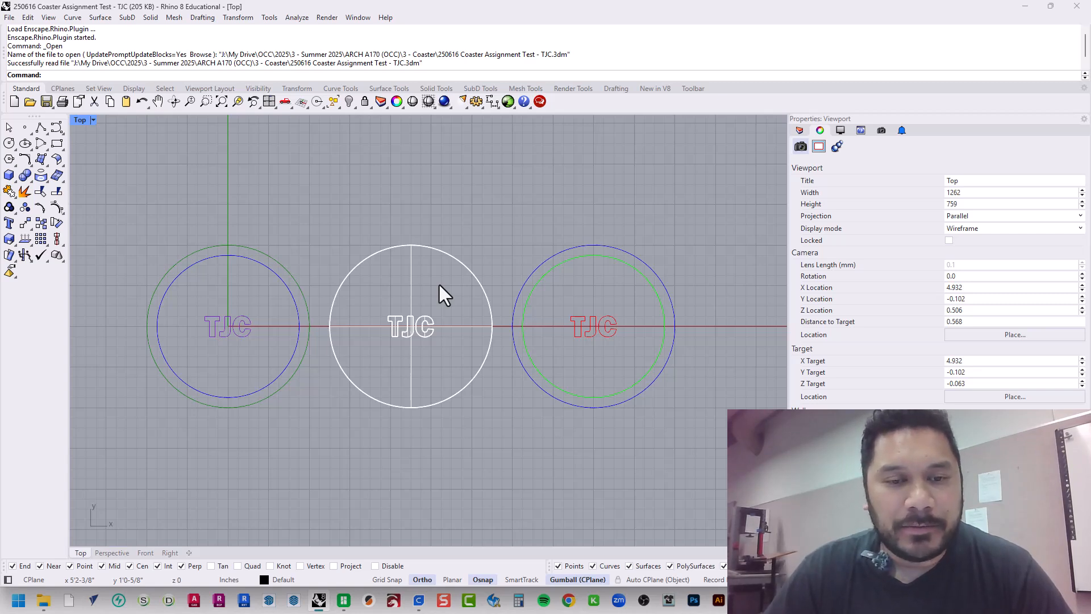
Maximize the Perspective viewport and highlight each of the three TJC coaster designs in turn
{"action": "double_click", "coordinate": [80, 120]}
{"action": "left_click", "coordinate": [453, 125]}
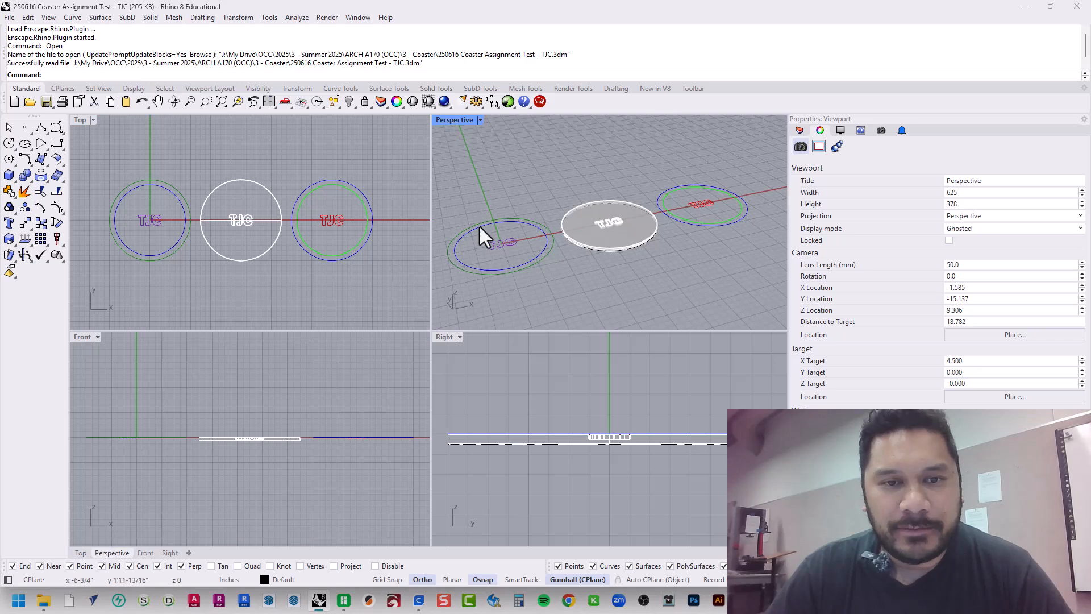
{"action": "double_click", "coordinate": [453, 120]}
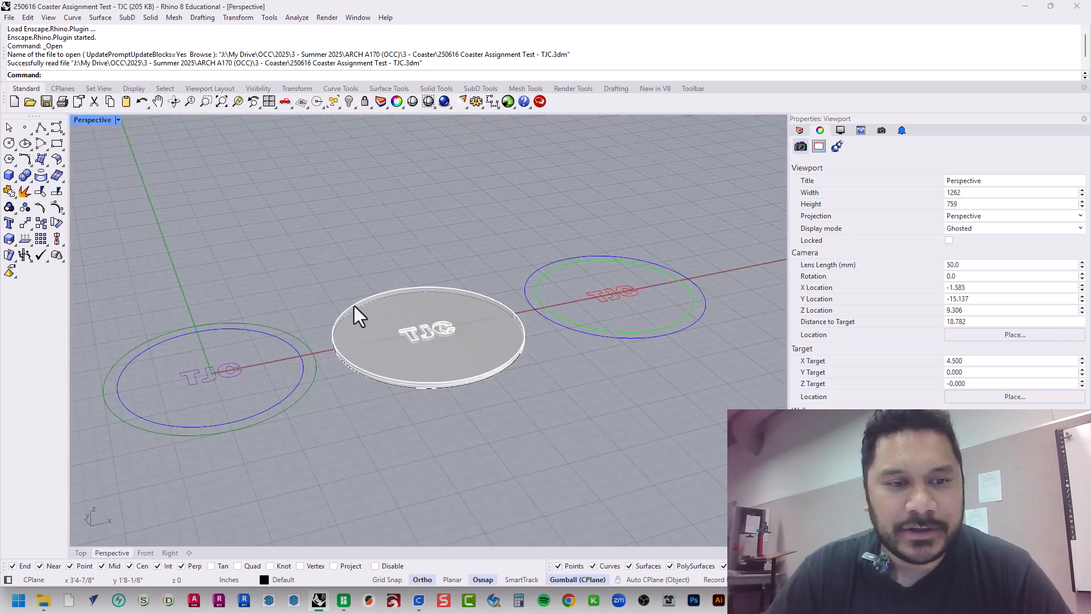
{"action": "left_click_drag", "start_coordinate": [271, 272], "coordinate": [172, 477]}
{"action": "left_click_drag", "start_coordinate": [477, 432], "coordinate": [395, 242]}
{"action": "left_click_drag", "start_coordinate": [663, 214], "coordinate": [605, 454]}
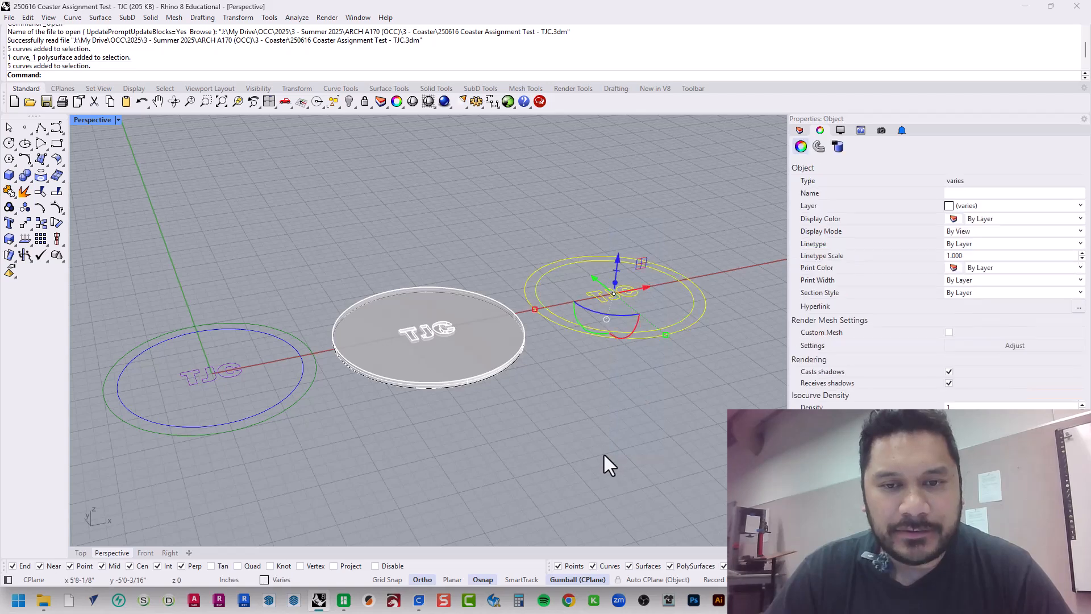
{"action": "left_click", "coordinate": [635, 453]}
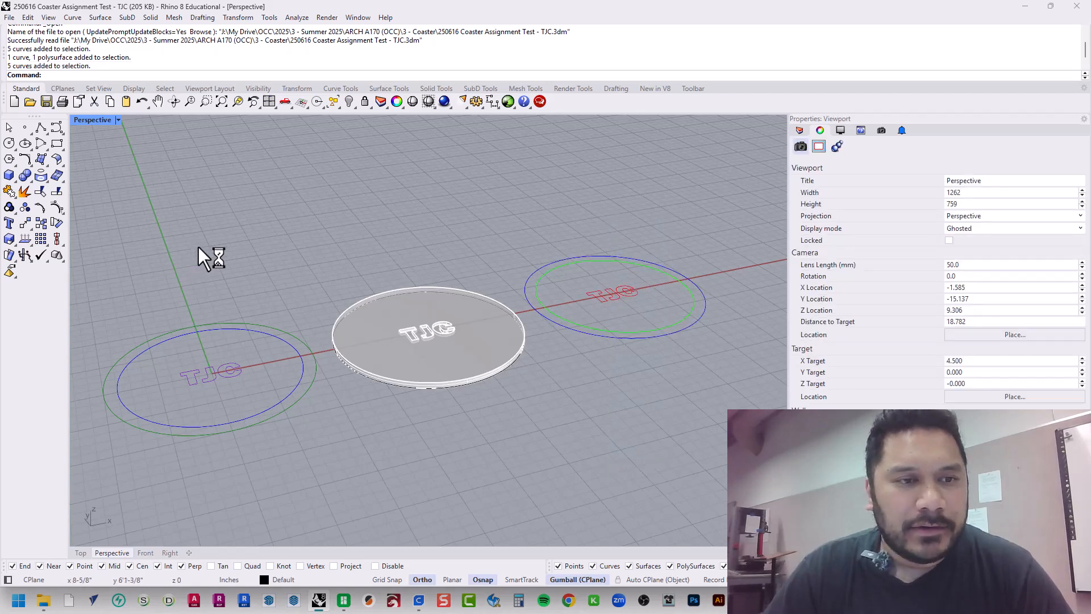
Select the middle solid coaster, restore the four-viewport layout and start the Export command
{"action": "left_click", "coordinate": [374, 330]}
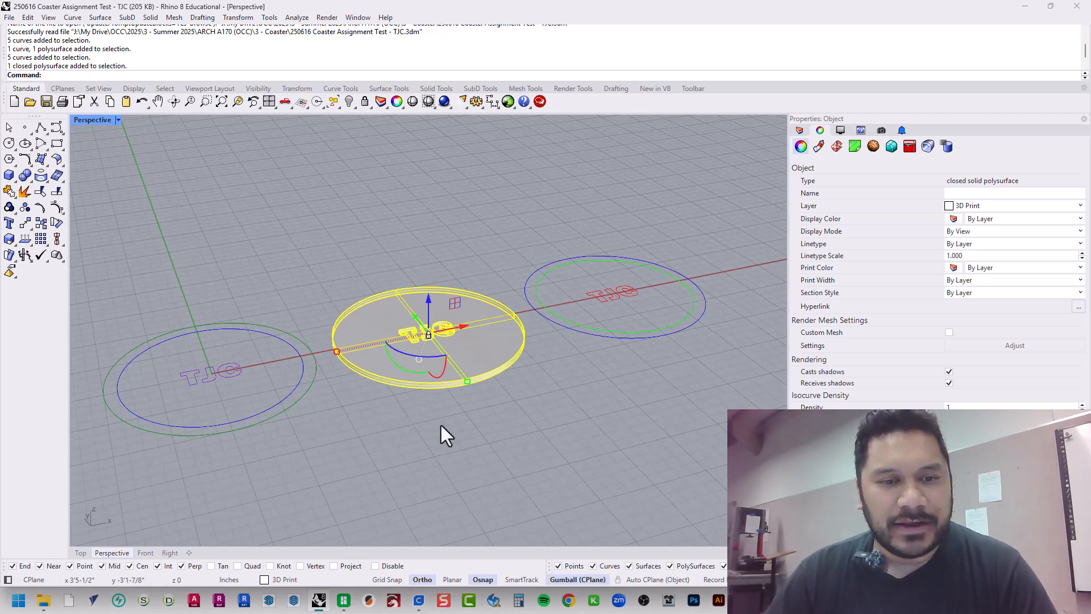
{"action": "left_click", "coordinate": [128, 185]}
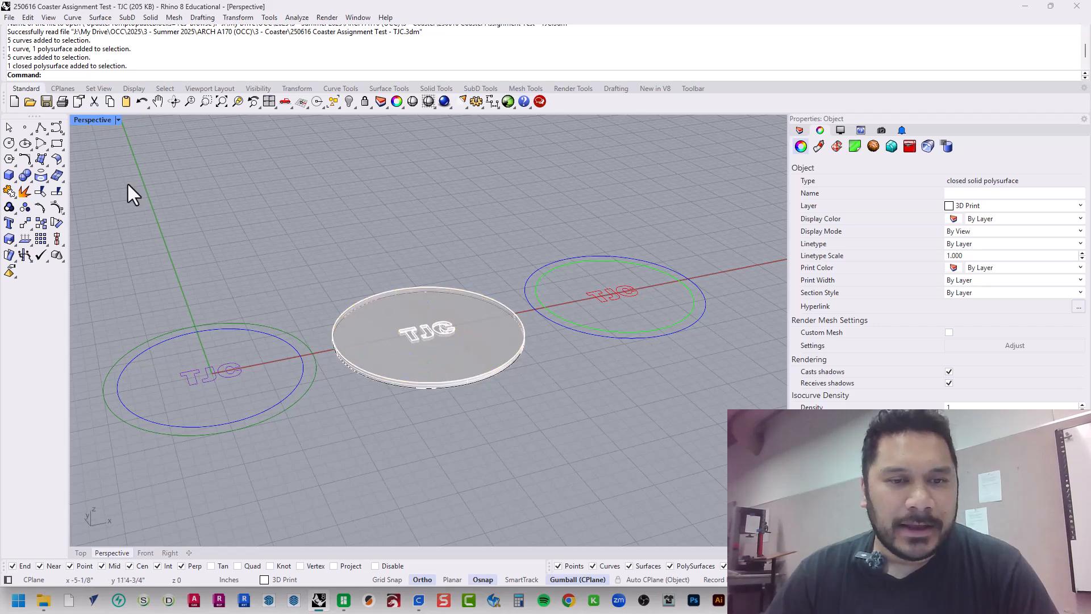
{"action": "left_click", "coordinate": [465, 355]}
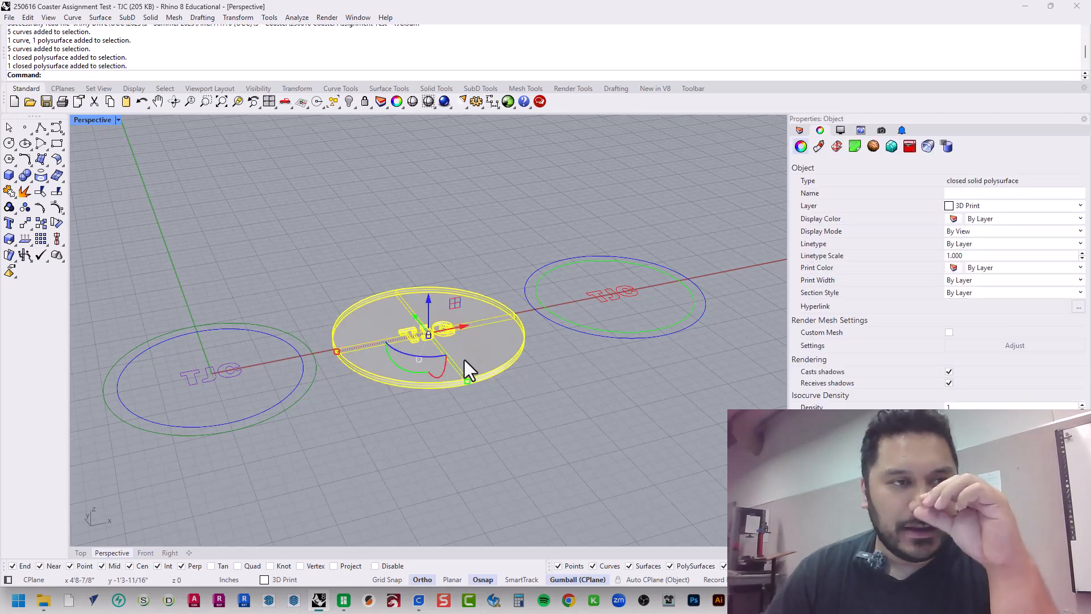
{"action": "double_click", "coordinate": [101, 121]}
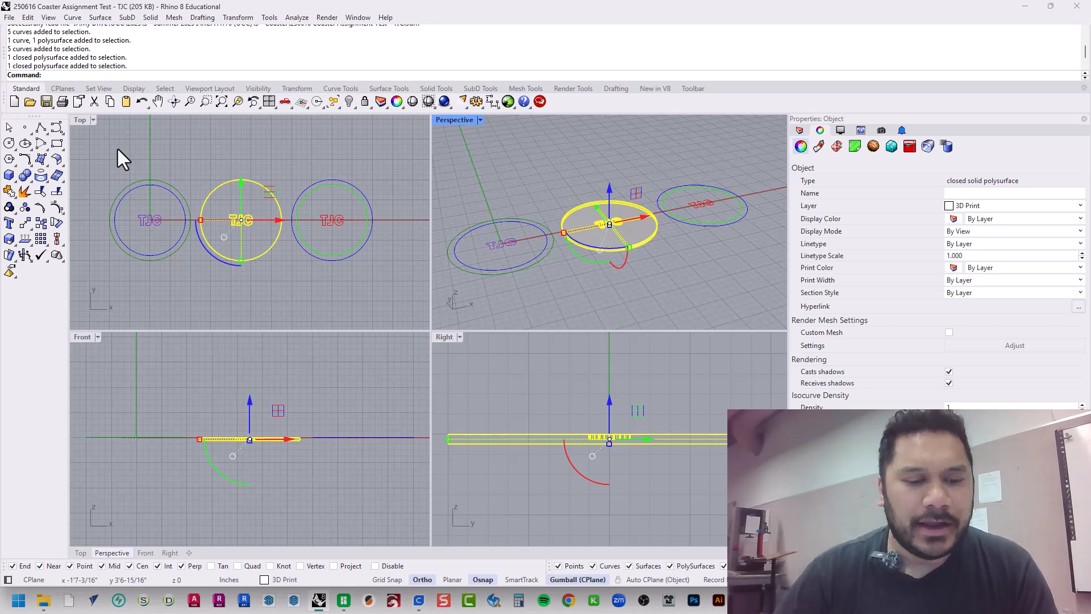
{"action": "type", "text": "Export"}
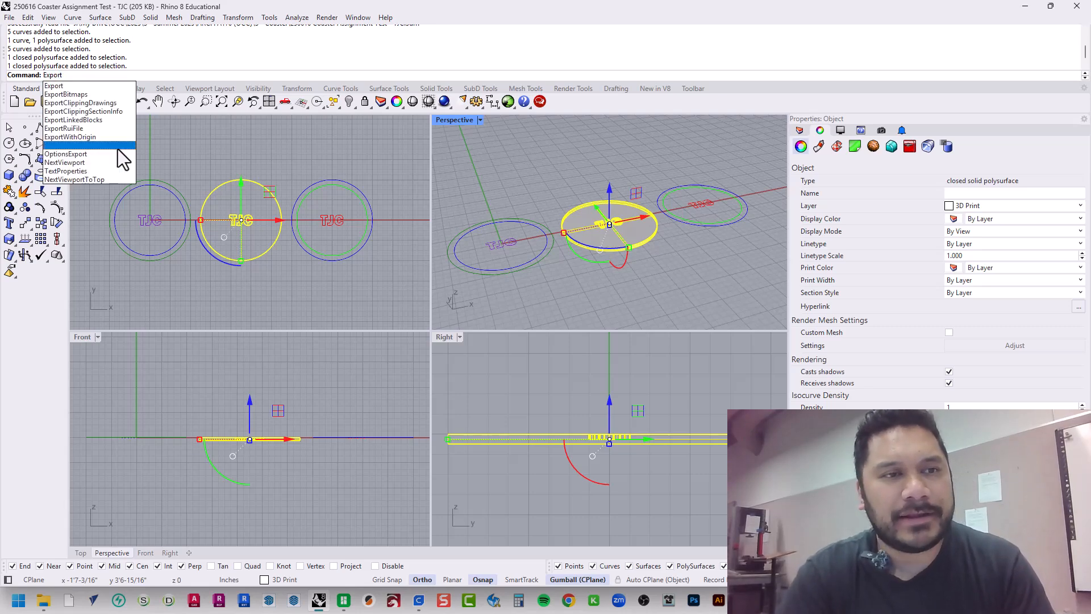
{"action": "key", "text": "Return"}
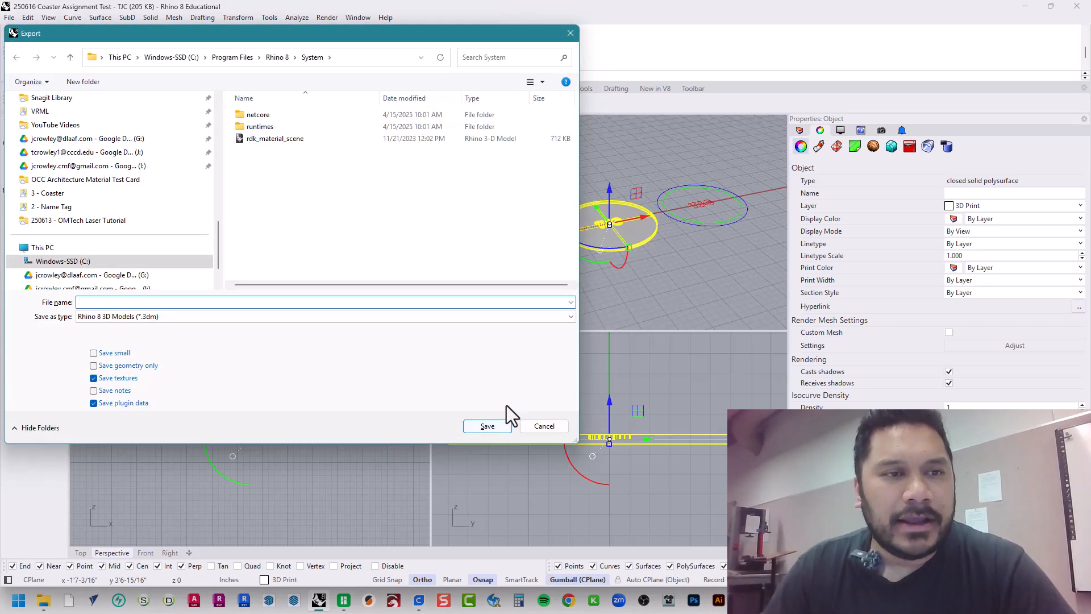
Browse to ARCH A170 (OCC) > 3 - Coaster > 2B - 3D Print, reusing the name of the existing 250616 Coaster Assignment - TJC file
{"action": "scroll", "coordinate": [124, 173], "scroll_direction": "up", "scroll_amount": 8}
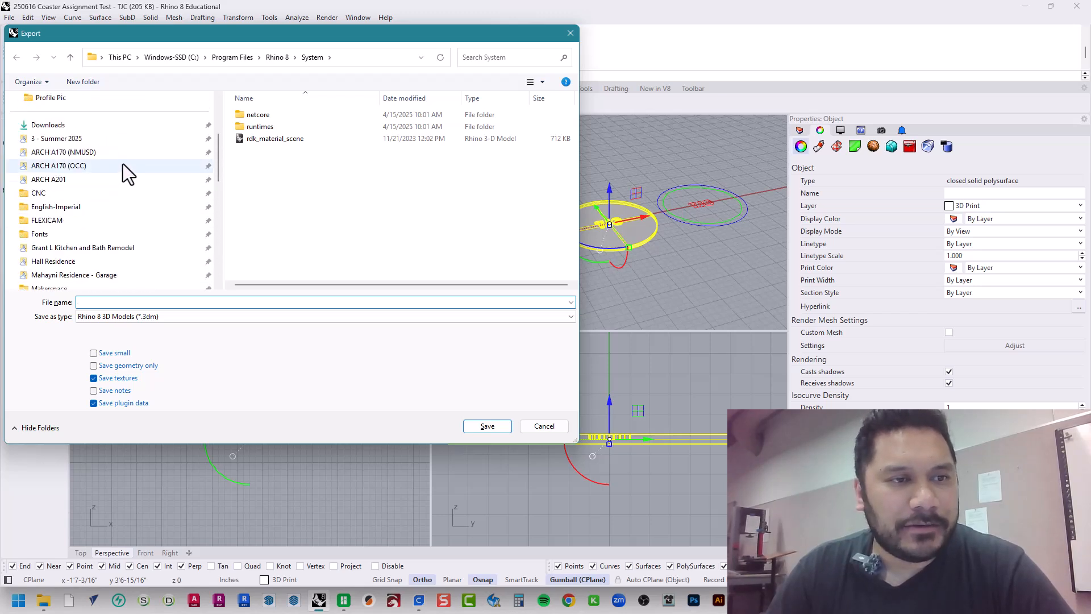
{"action": "left_click", "coordinate": [120, 164]}
{"action": "left_click", "coordinate": [333, 152]}
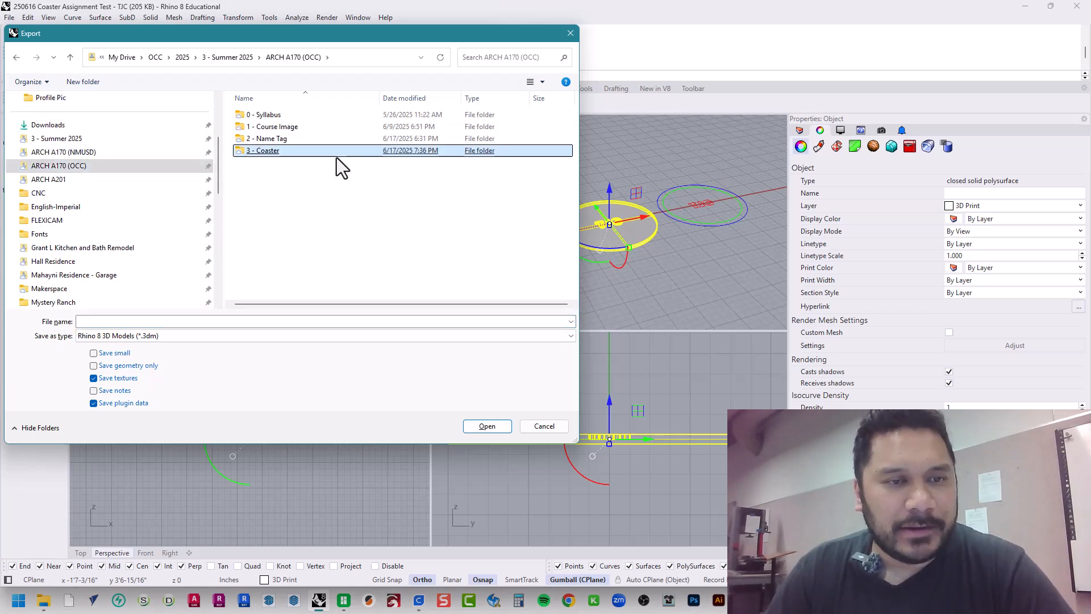
{"action": "double_click", "coordinate": [329, 152]}
{"action": "left_click", "coordinate": [329, 151]}
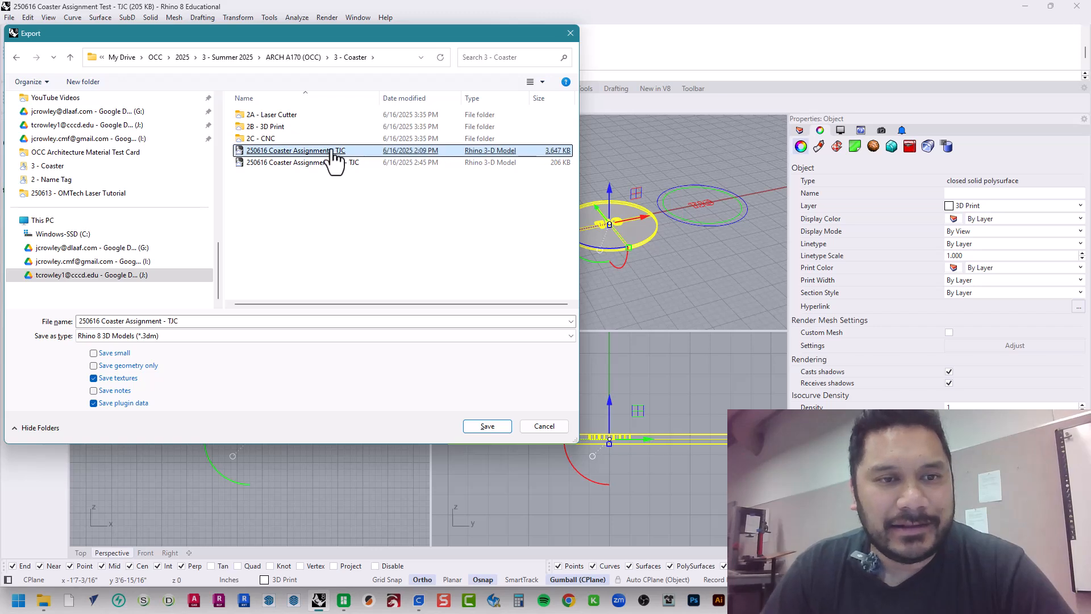
{"action": "left_click", "coordinate": [290, 128]}
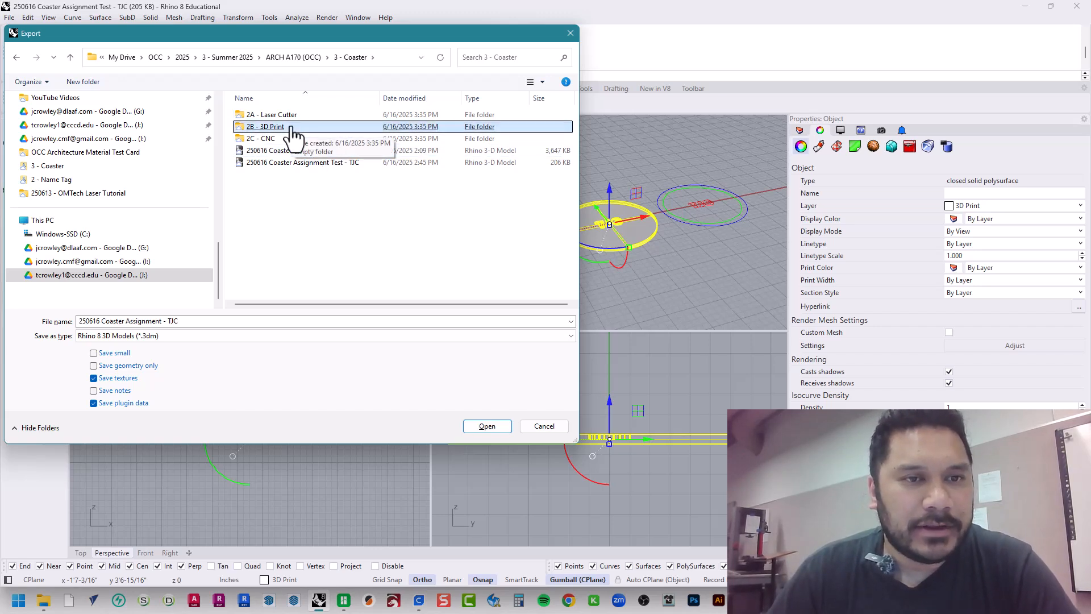
{"action": "double_click", "coordinate": [291, 127]}
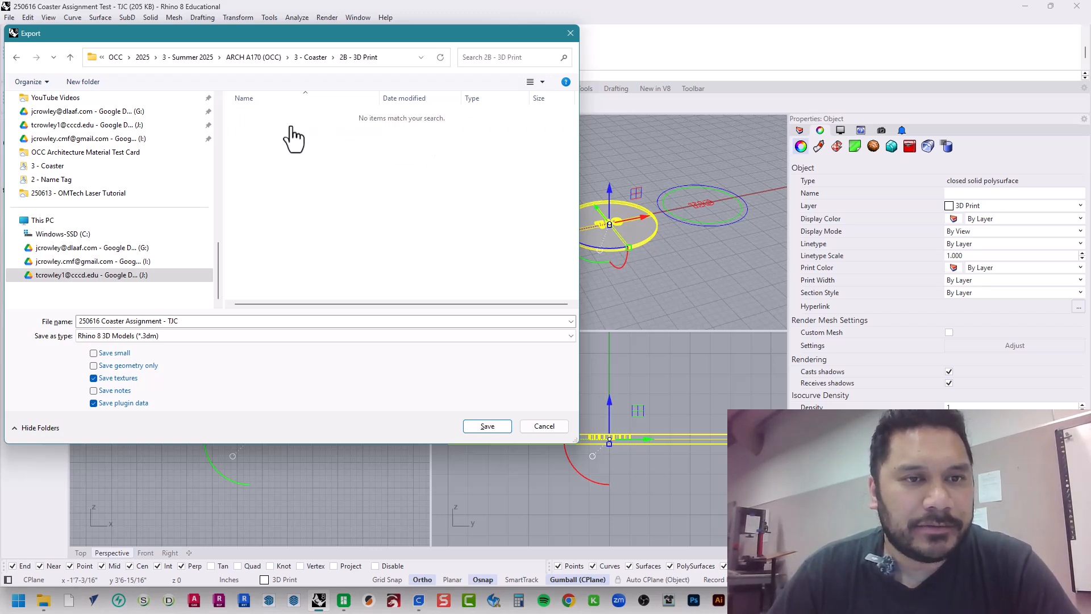
Change the export file name to 250617 Coaster Assignment 3D Print - TJC
{"action": "left_click", "coordinate": [91, 322]}
{"action": "left_click", "coordinate": [99, 328]}
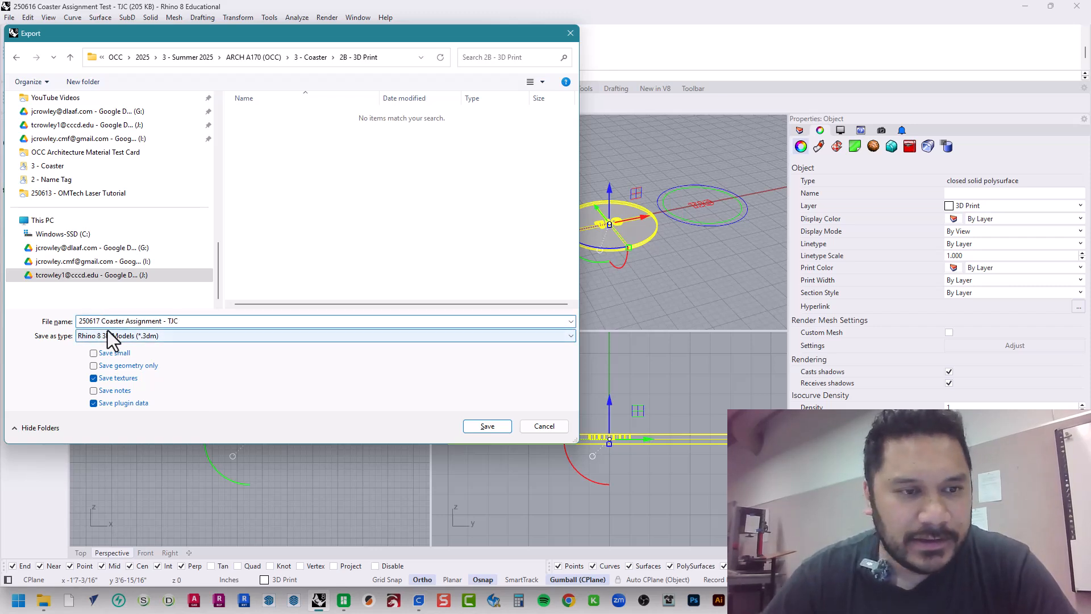
{"action": "left_click", "coordinate": [162, 322]}
{"action": "type", "text": "3D"}
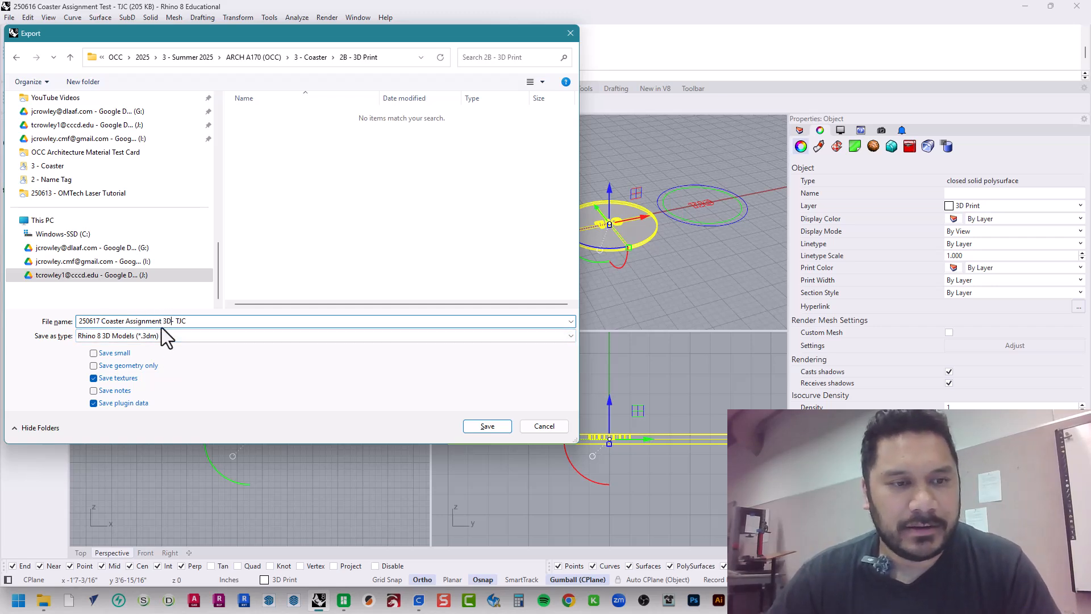
{"action": "type", "text": " Print"}
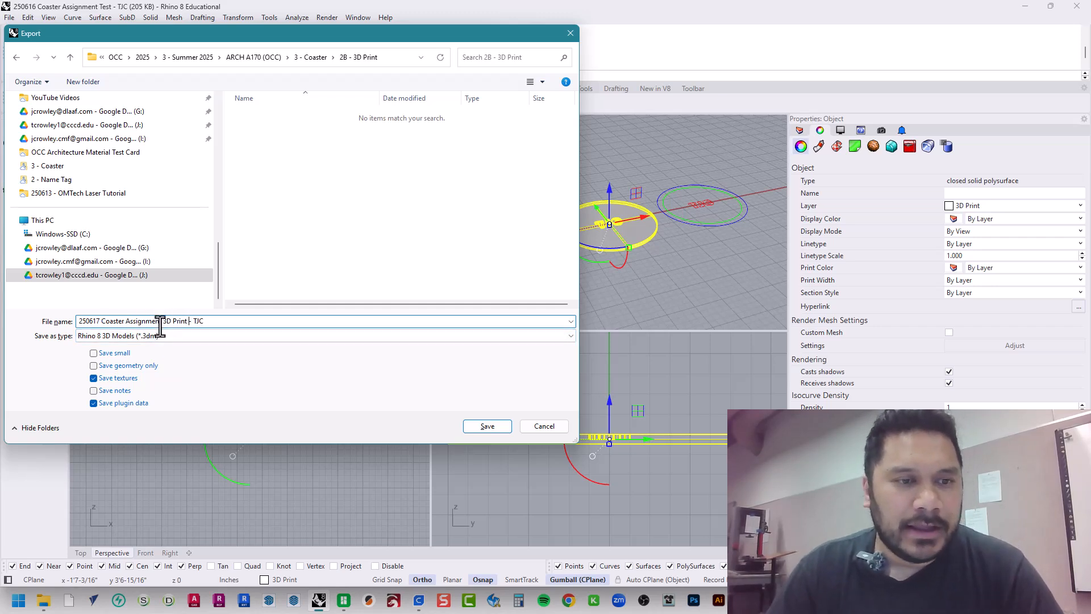
Export the coaster as STL (Stereolithography) with a 0.01 inch tolerance, as a binary file with open objects included
{"action": "left_click", "coordinate": [172, 337]}
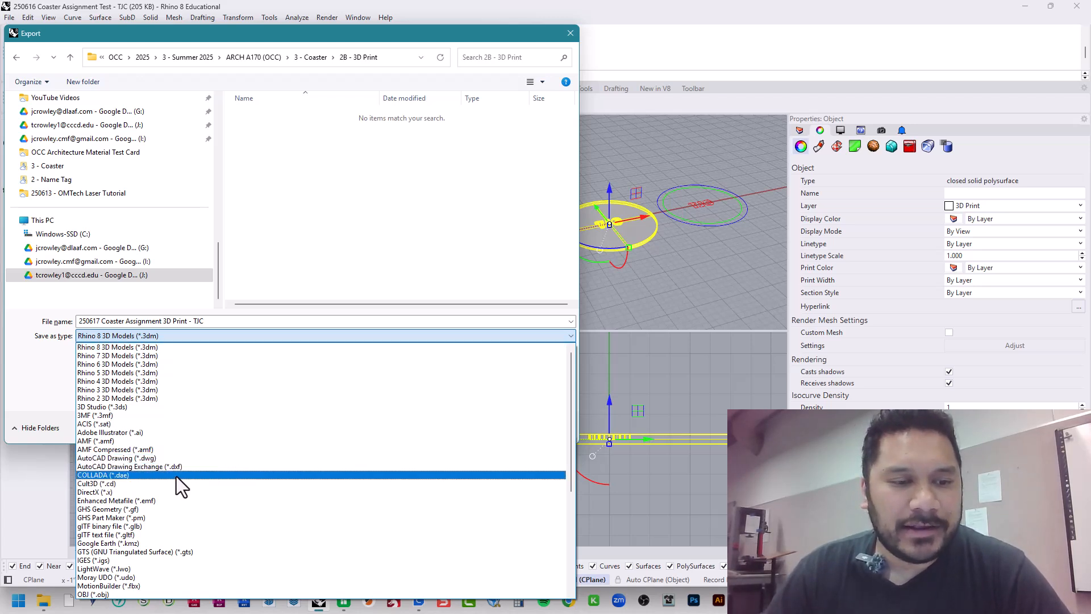
{"action": "scroll", "coordinate": [182, 544], "scroll_direction": "down", "scroll_amount": 7}
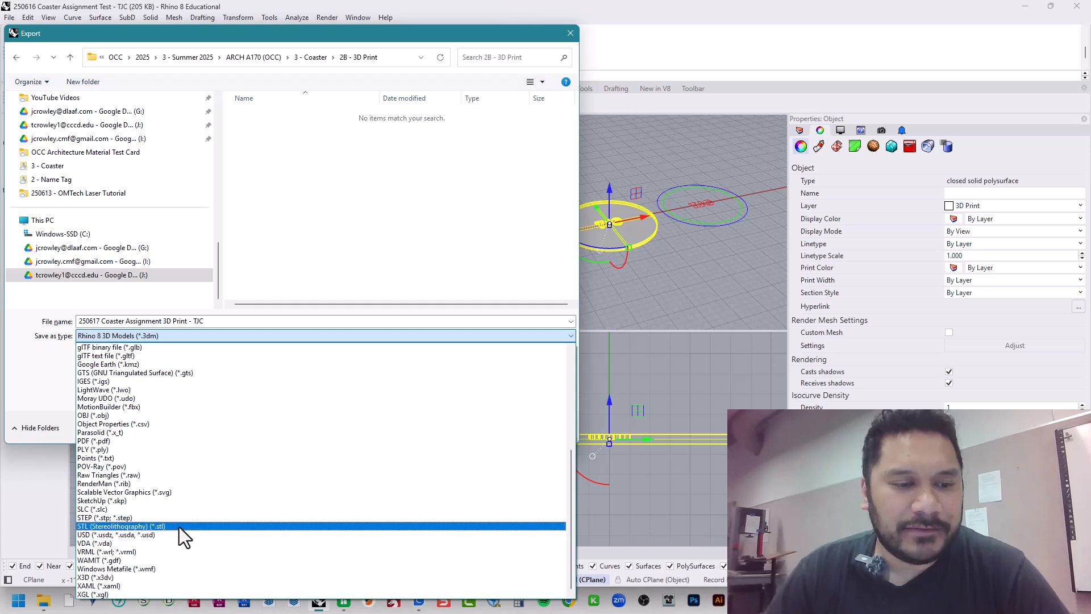
{"action": "left_click", "coordinate": [179, 527]}
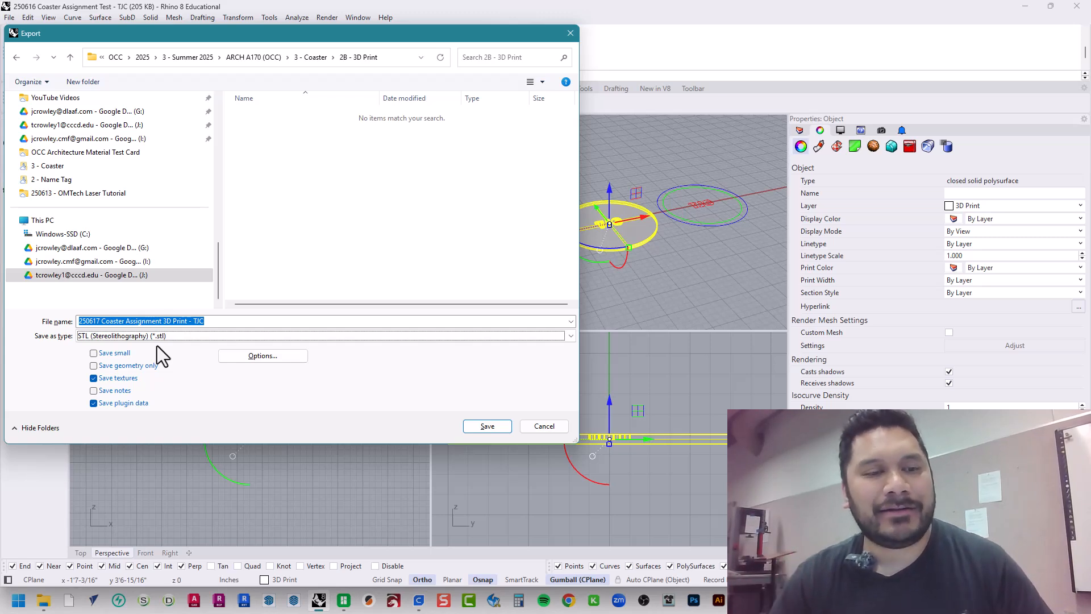
{"action": "left_click", "coordinate": [504, 427]}
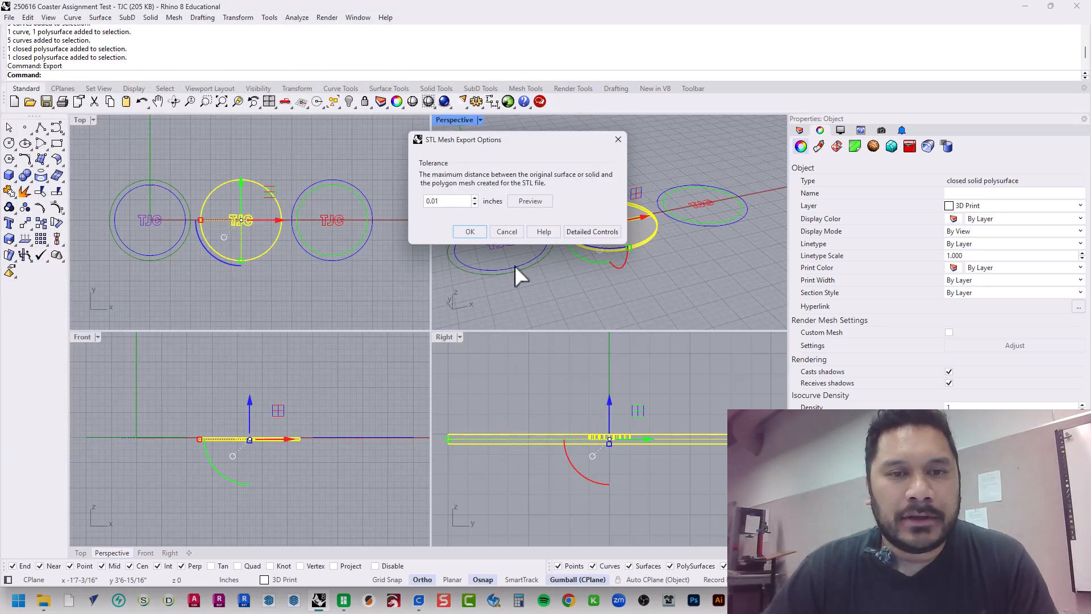
{"action": "left_click", "coordinate": [468, 233]}
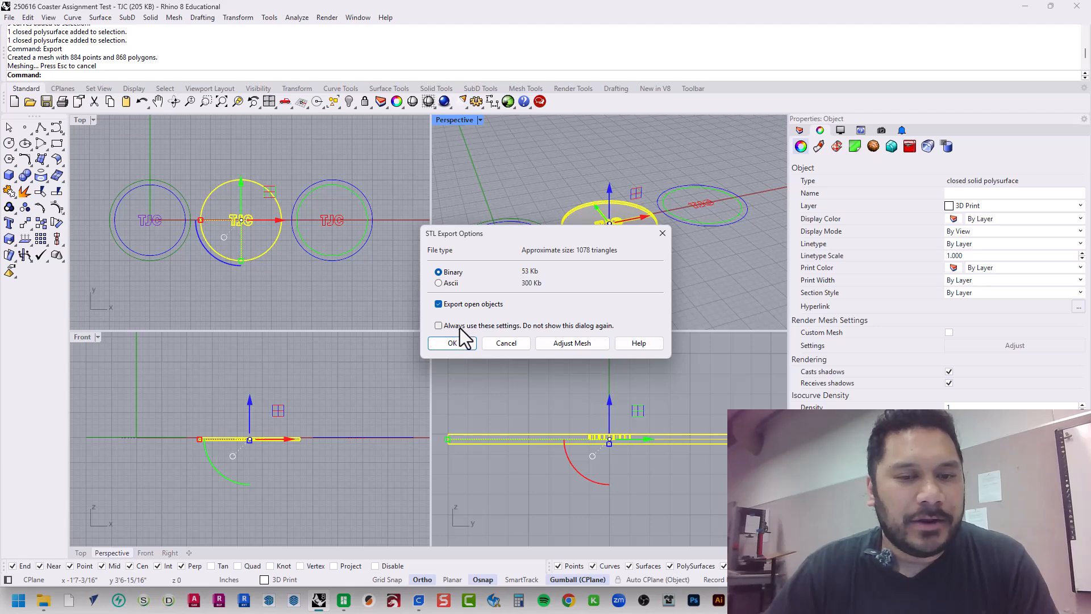
{"action": "left_click", "coordinate": [460, 342]}
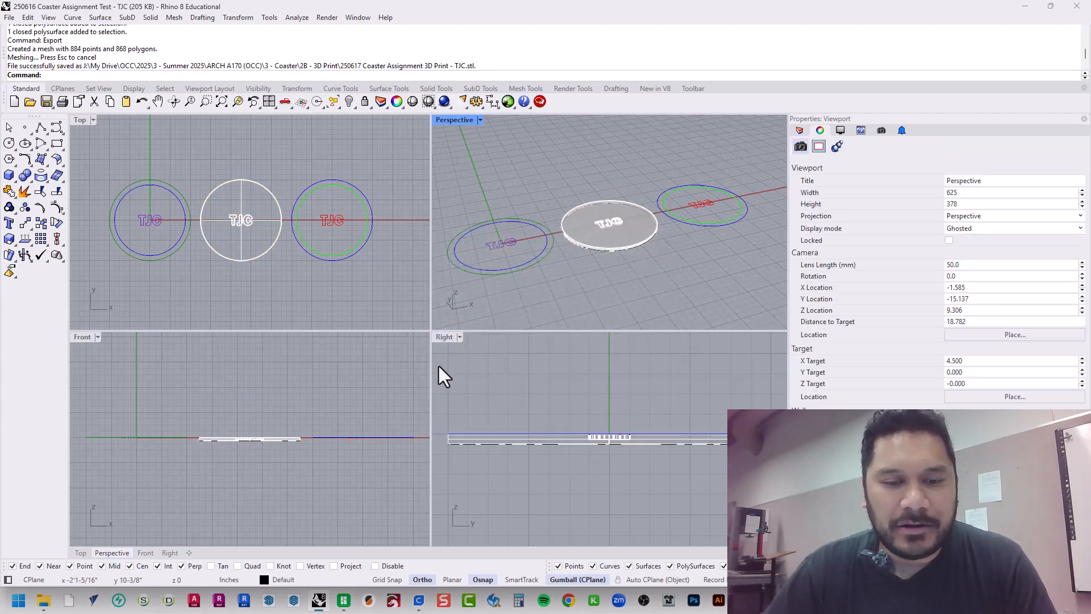
Minimize Rhino, switch to UltiMaker Cura and look over the empty Ultimaker 3 build volume
{"action": "left_click", "coordinate": [401, 437]}
{"action": "left_click", "coordinate": [392, 398]}
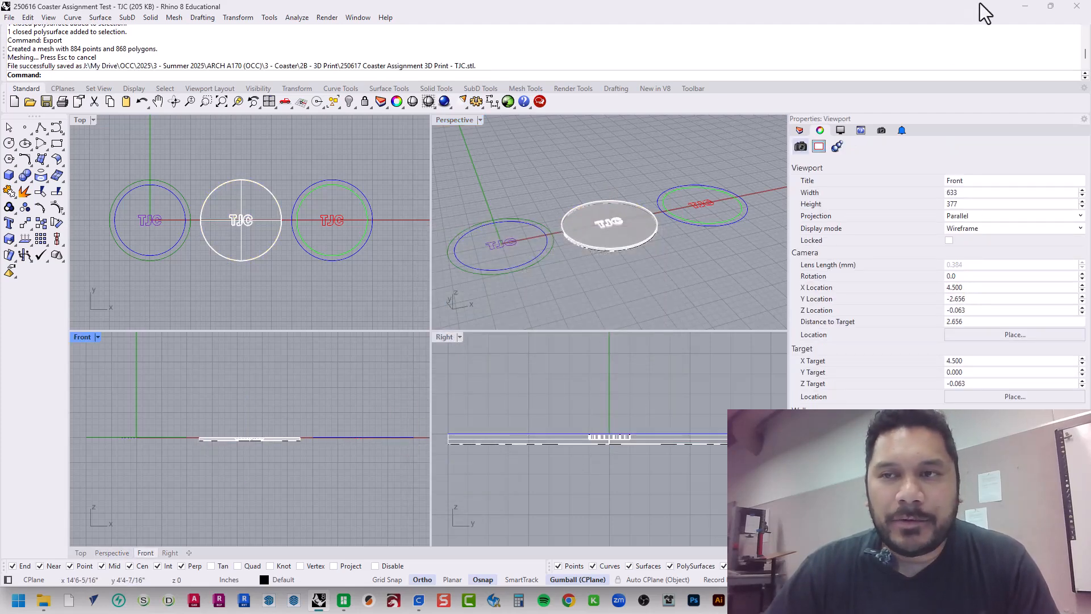
{"action": "left_click", "coordinate": [1026, 7]}
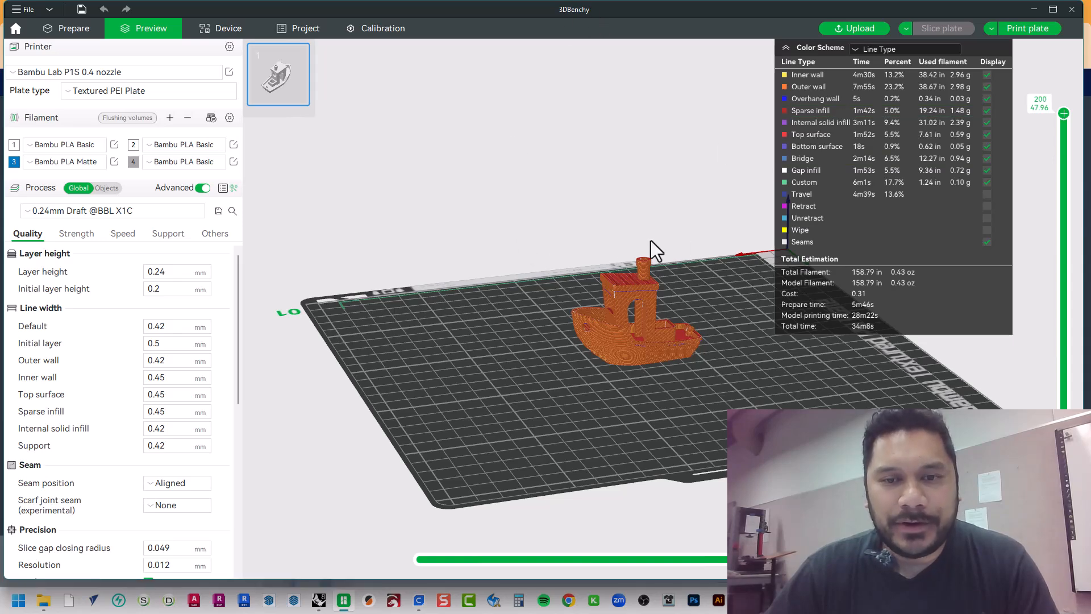
{"action": "left_click", "coordinate": [419, 600]}
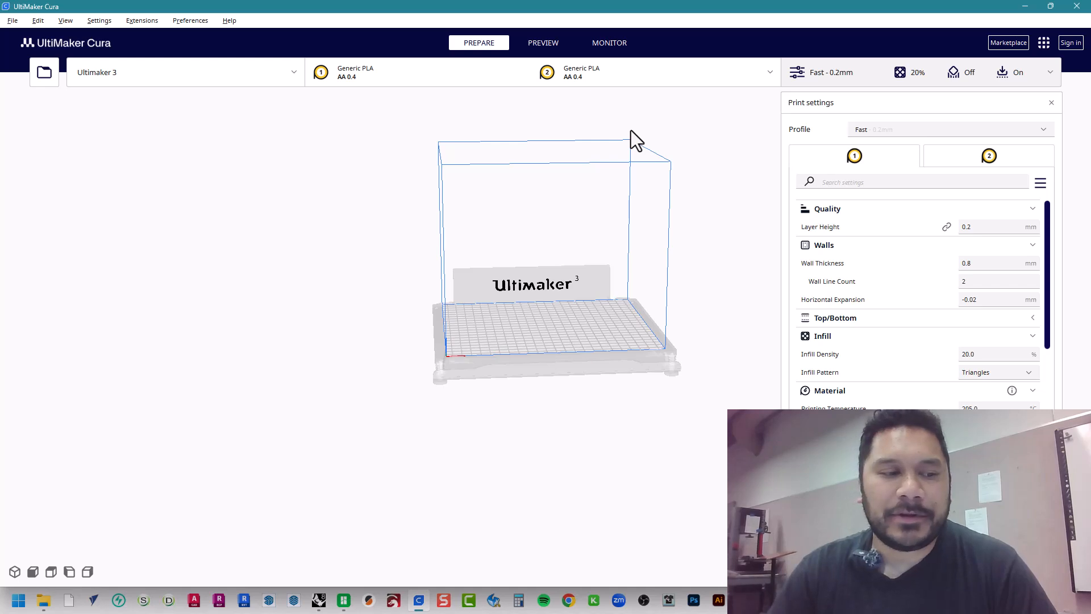
{"action": "scroll", "coordinate": [613, 256], "scroll_direction": "up", "scroll_amount": 5}
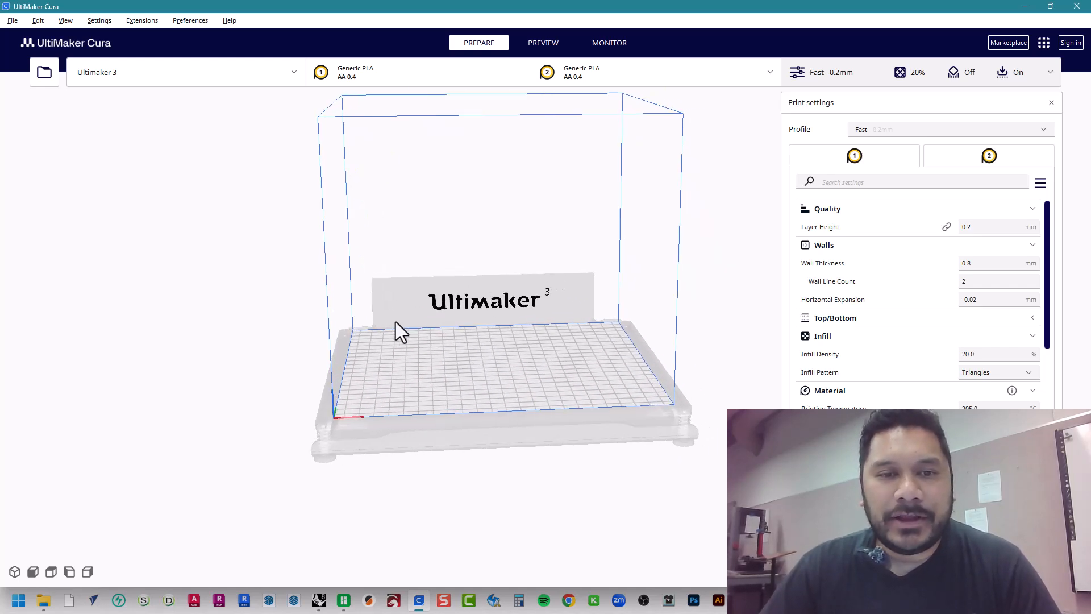
{"action": "right_click_drag", "start_coordinate": [451, 335], "coordinate": [499, 423]}
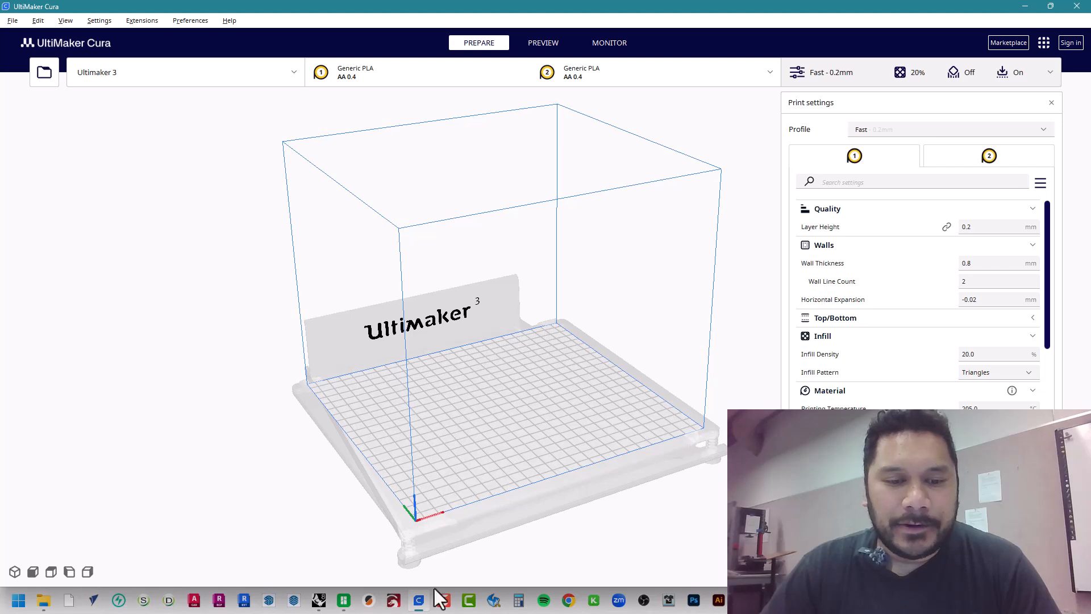
Switch to Bambu Studio and examine the sliced 3DBenchy boat from several angles and close up
{"action": "left_click", "coordinate": [344, 600]}
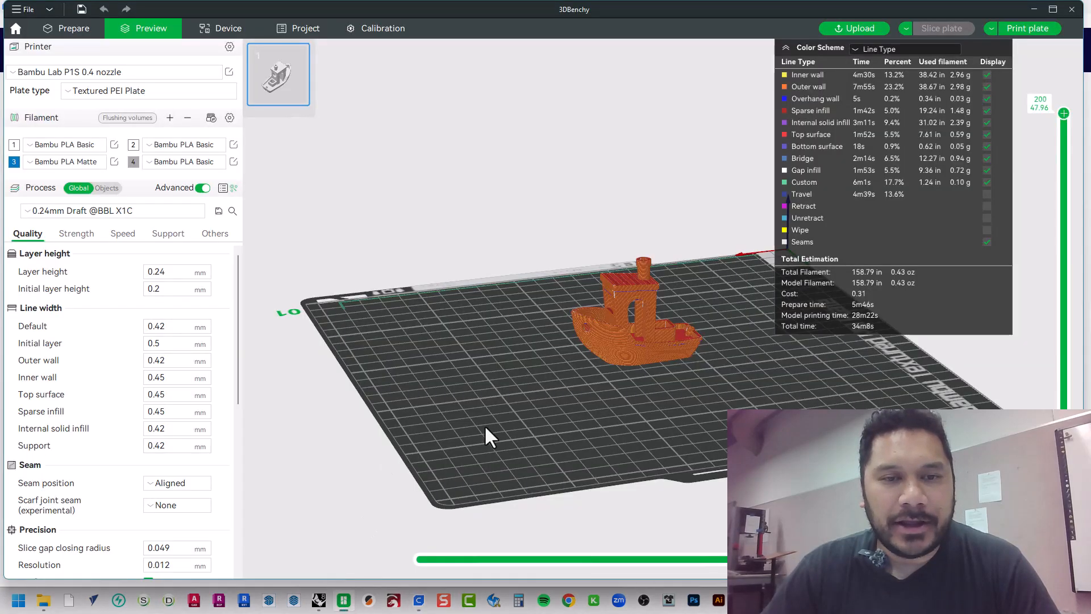
{"action": "left_click_drag", "start_coordinate": [484, 425], "coordinate": [595, 362]}
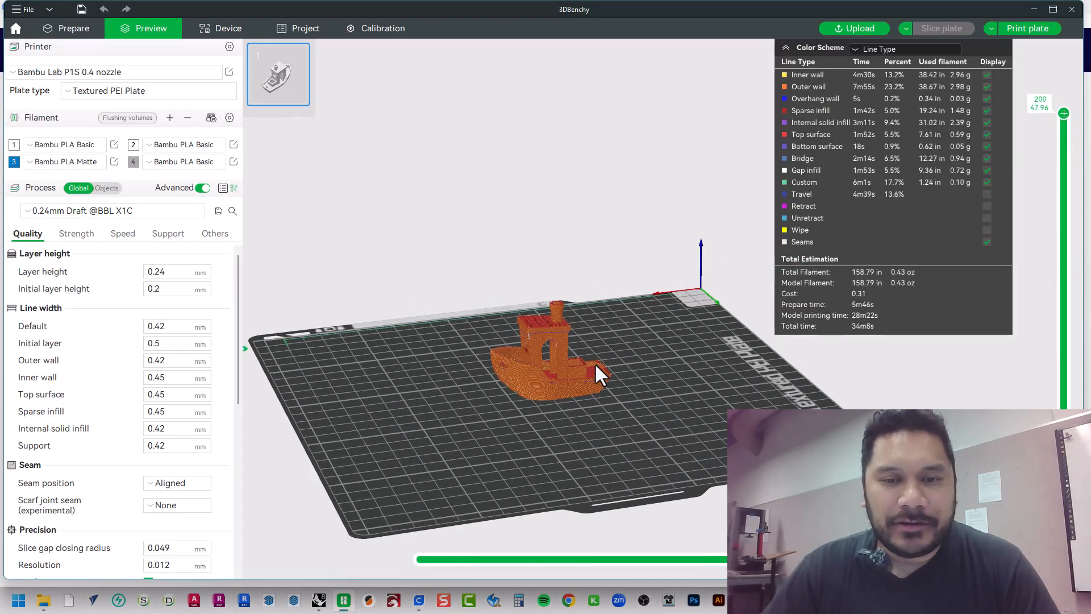
{"action": "scroll", "coordinate": [594, 362], "scroll_direction": "up", "scroll_amount": 5}
{"action": "right_click_drag", "start_coordinate": [471, 491], "coordinate": [545, 413]}
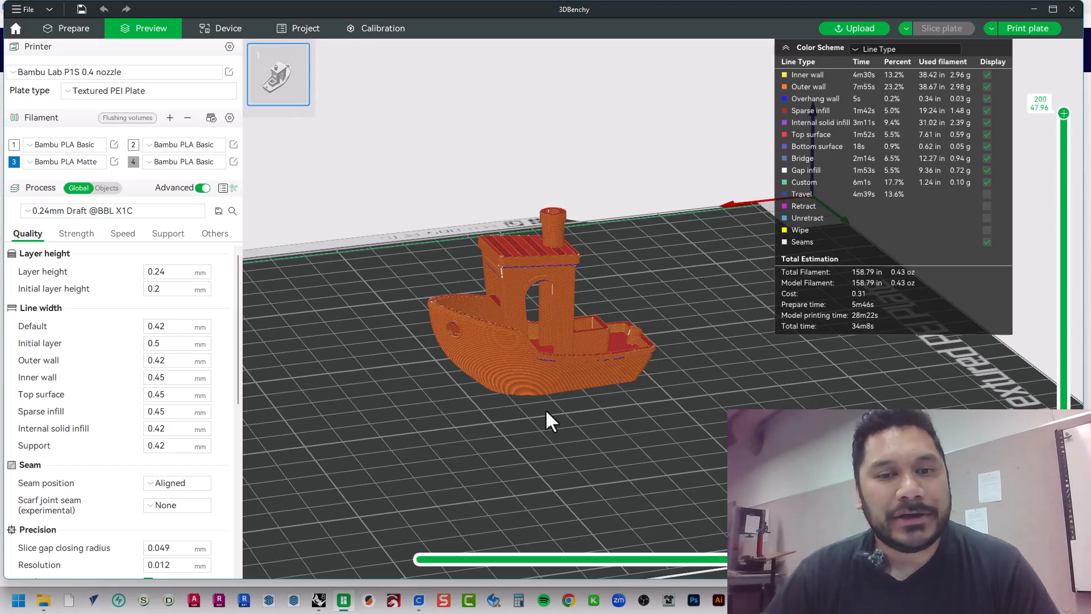
{"action": "left_click_drag", "start_coordinate": [567, 390], "coordinate": [540, 279]}
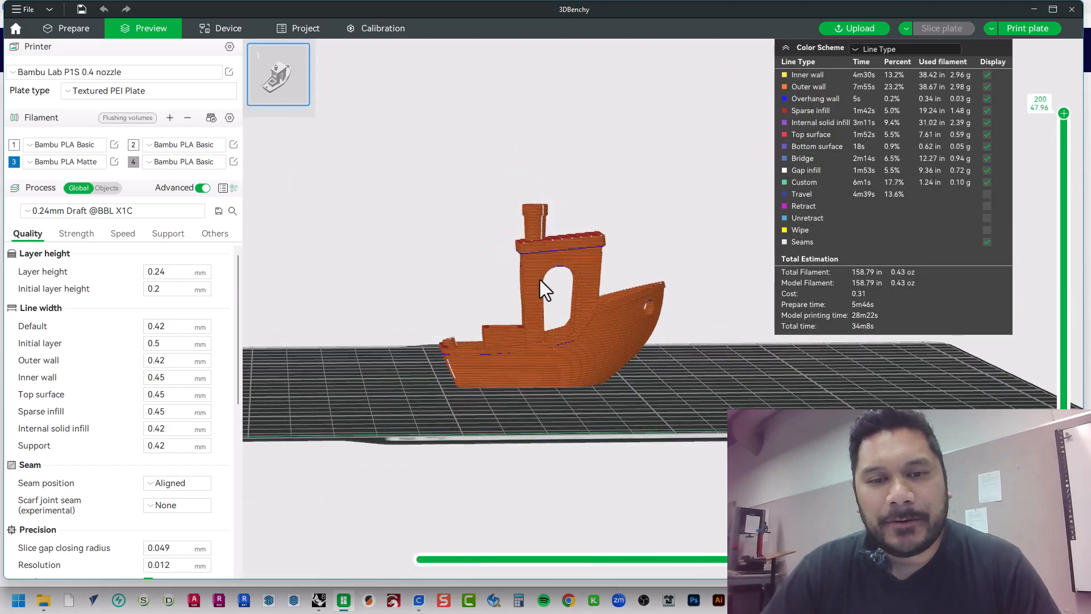
{"action": "scroll", "coordinate": [540, 289], "scroll_direction": "up", "scroll_amount": 5}
{"action": "left_click_drag", "start_coordinate": [493, 330], "coordinate": [524, 258]}
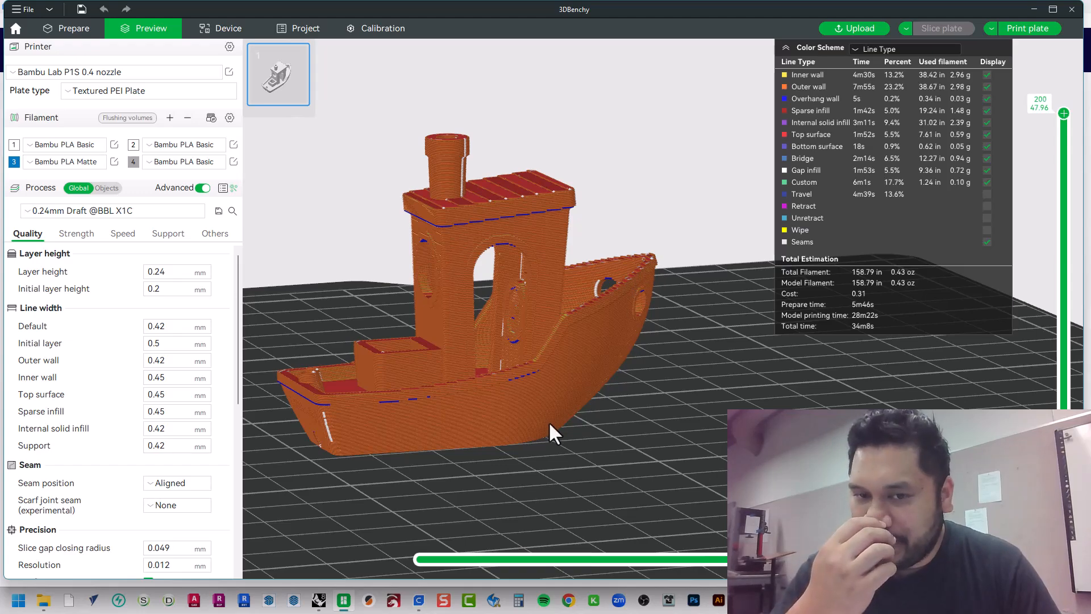
{"action": "left_click_drag", "start_coordinate": [558, 425], "coordinate": [460, 213]}
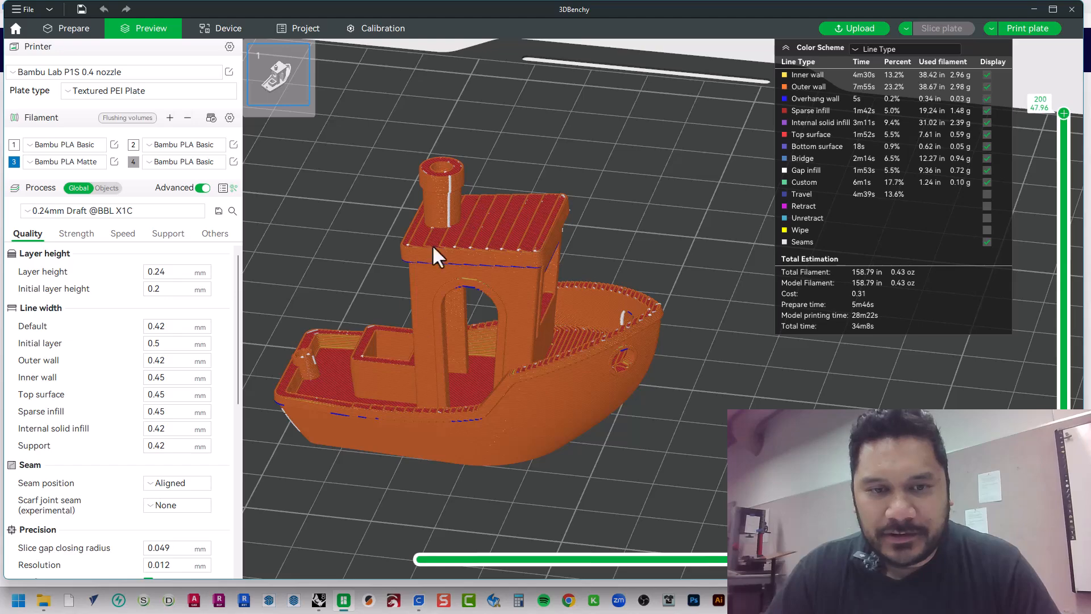
Examine the sliced 3DBenchy preview from the bow, stern and sides with all layers shown
{"action": "left_click_drag", "start_coordinate": [472, 398], "coordinate": [489, 263]}
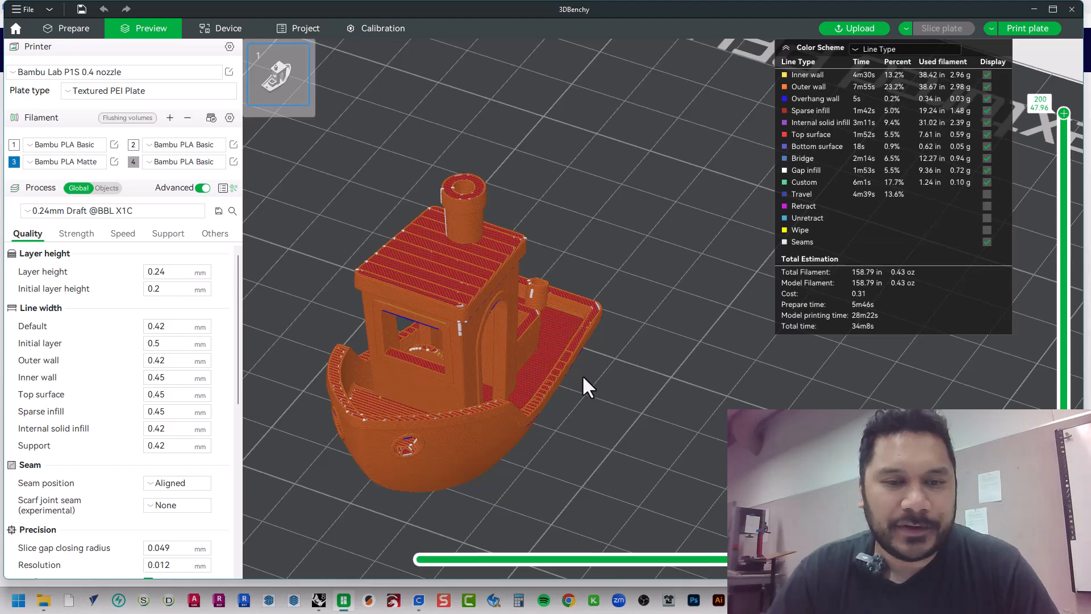
{"action": "left_click_drag", "start_coordinate": [582, 374], "coordinate": [592, 413]}
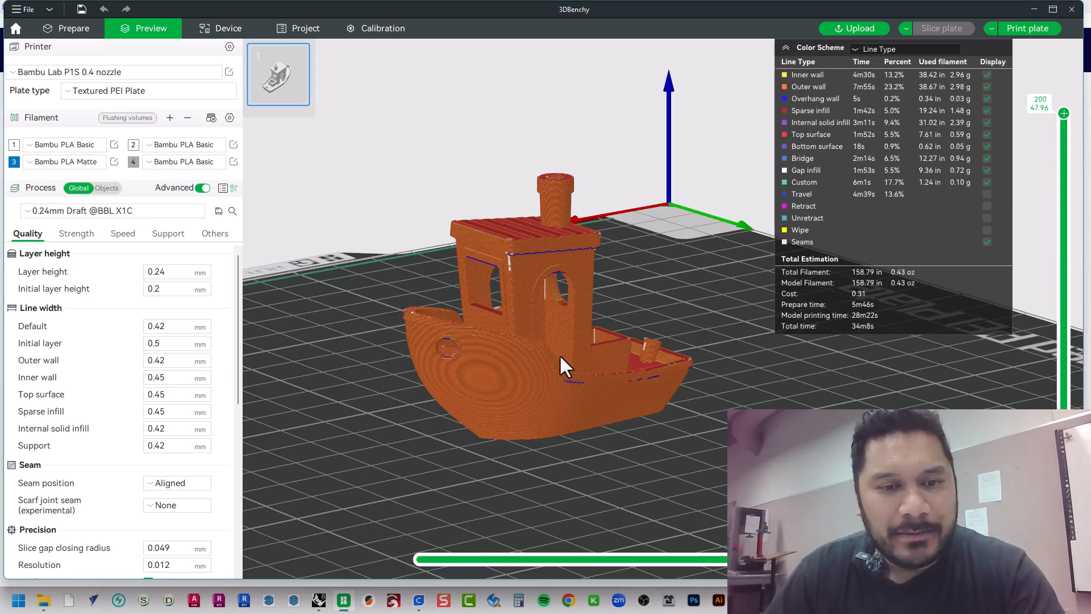
{"action": "left_click_drag", "start_coordinate": [559, 355], "coordinate": [554, 365]}
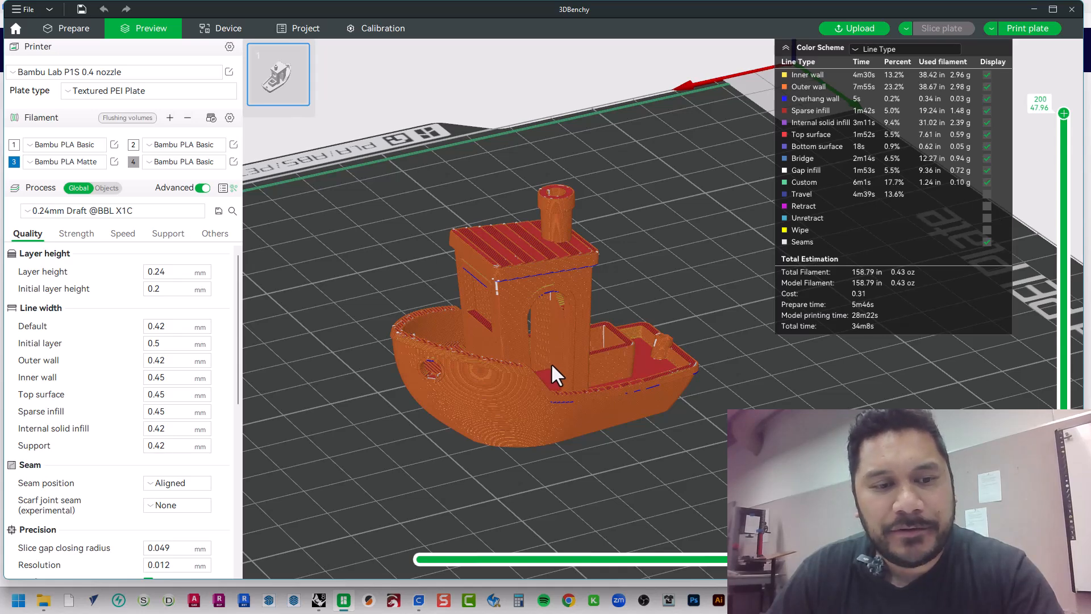
{"action": "left_click_drag", "start_coordinate": [551, 363], "coordinate": [585, 365]}
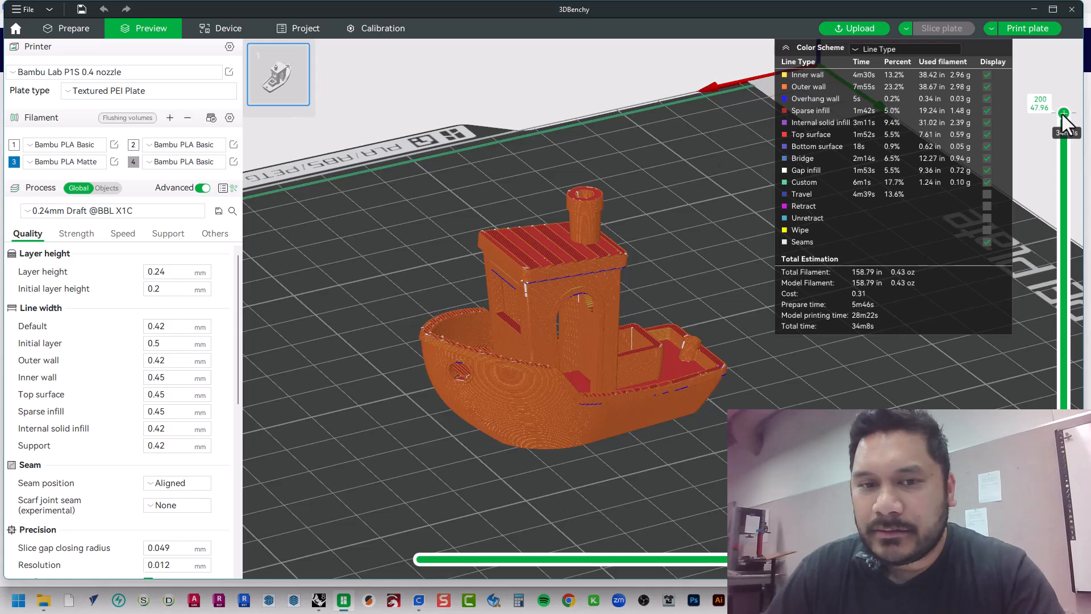
{"action": "left_click_drag", "start_coordinate": [1064, 113], "coordinate": [1026, 114]}
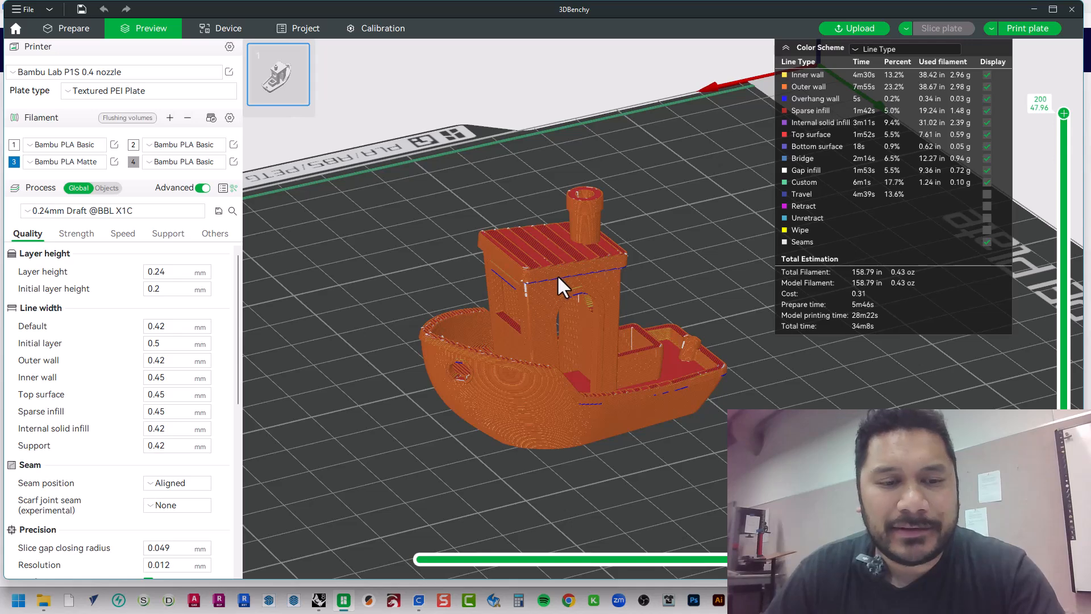
{"action": "right_click_drag", "start_coordinate": [570, 334], "coordinate": [585, 304]}
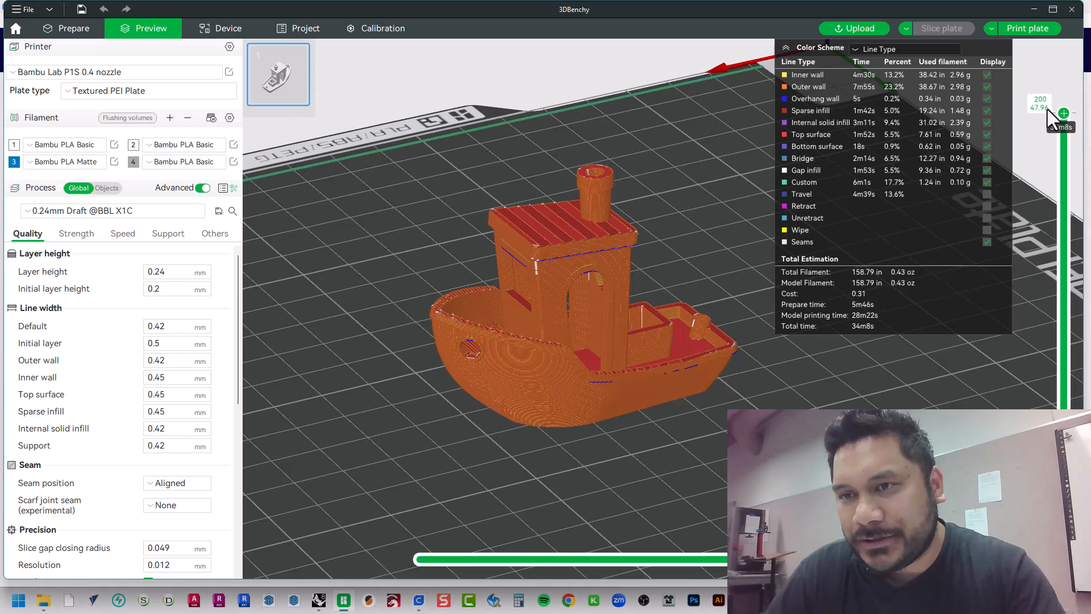
{"action": "mouse_move", "coordinate": [1063, 114]}
{"action": "left_mouse_down"}
{"action": "mouse_move", "coordinate": [1065, 545]}
{"action": "mouse_move", "coordinate": [1063, 113]}
{"action": "left_mouse_up"}
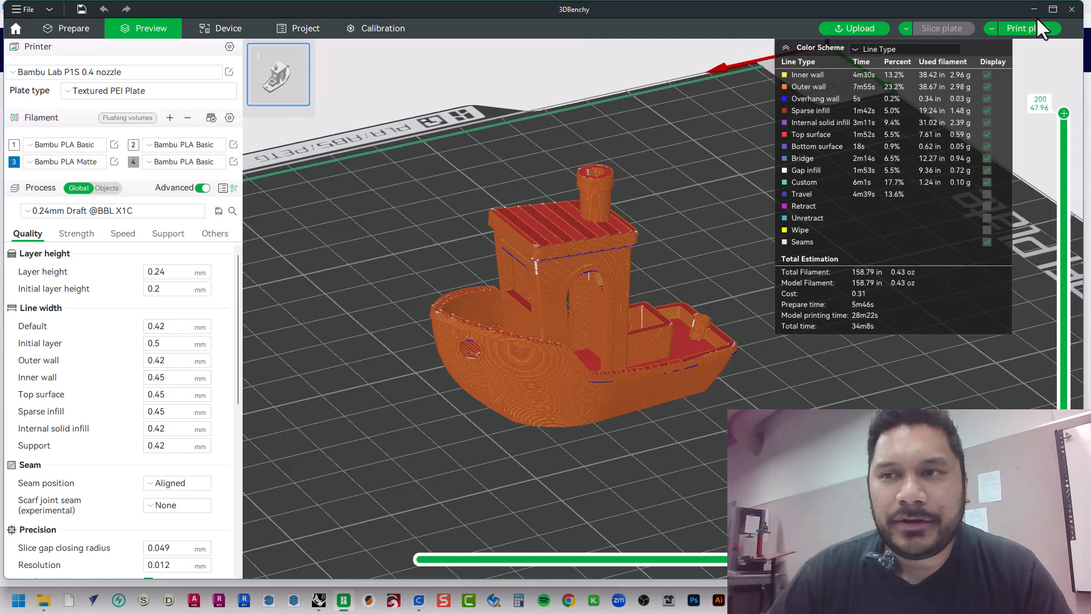
Maximize the window, return to model preparation, and review the selectable printer models and layer-height process presets without changing them
{"action": "left_click", "coordinate": [1052, 8]}
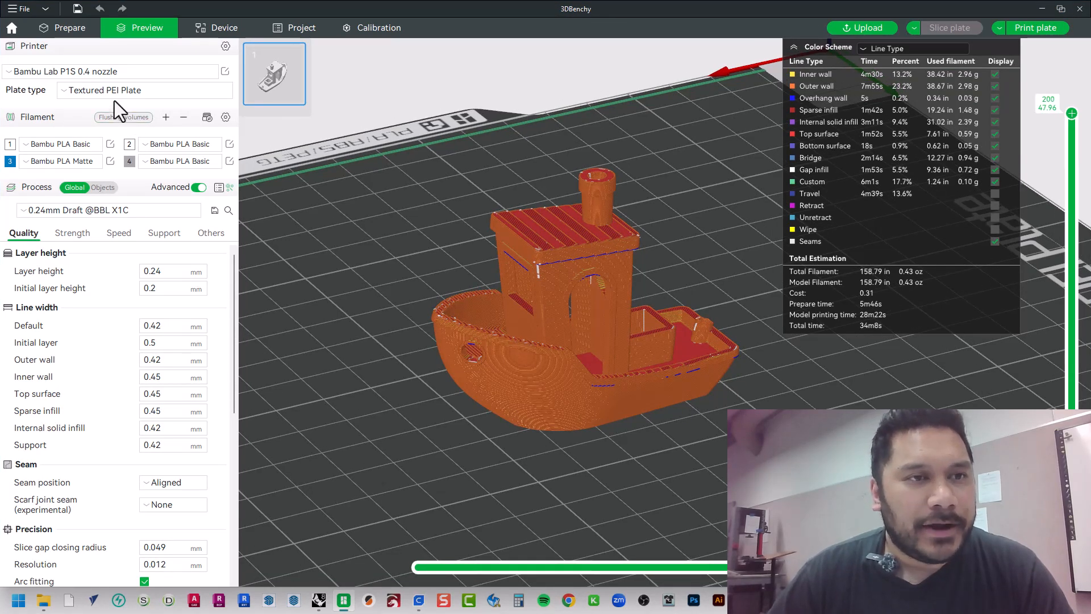
{"action": "left_click", "coordinate": [48, 26]}
{"action": "left_click", "coordinate": [150, 73]}
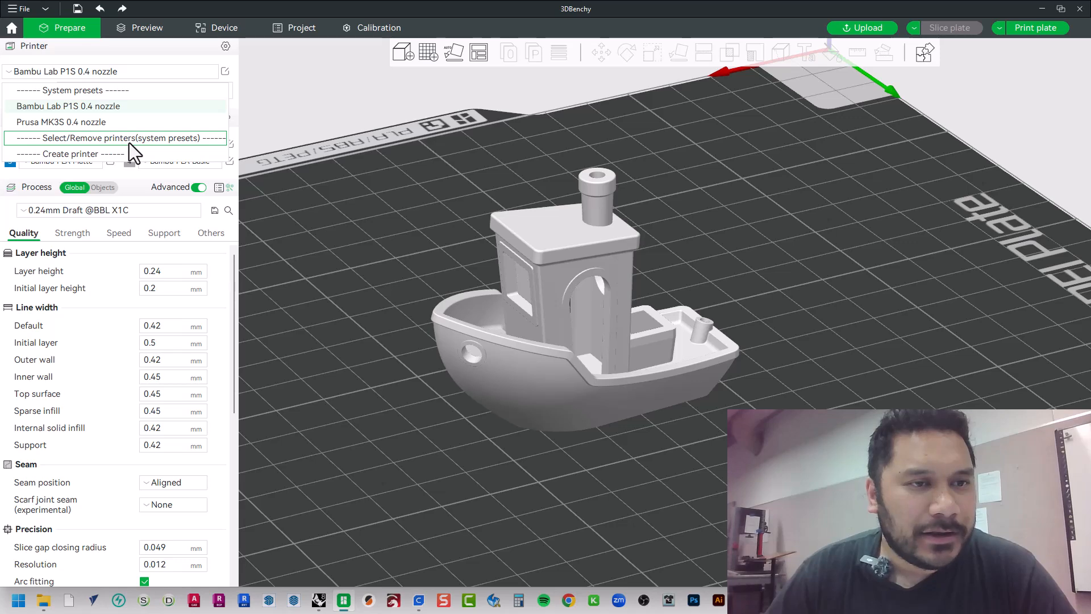
{"action": "left_click", "coordinate": [179, 141]}
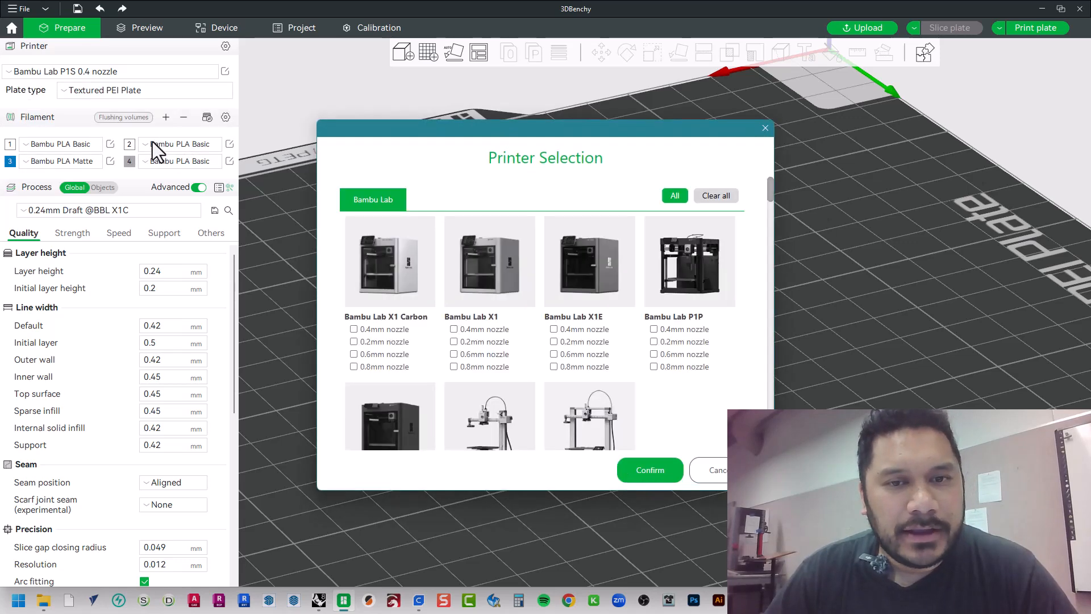
{"action": "left_click_drag", "start_coordinate": [769, 190], "coordinate": [748, 176]}
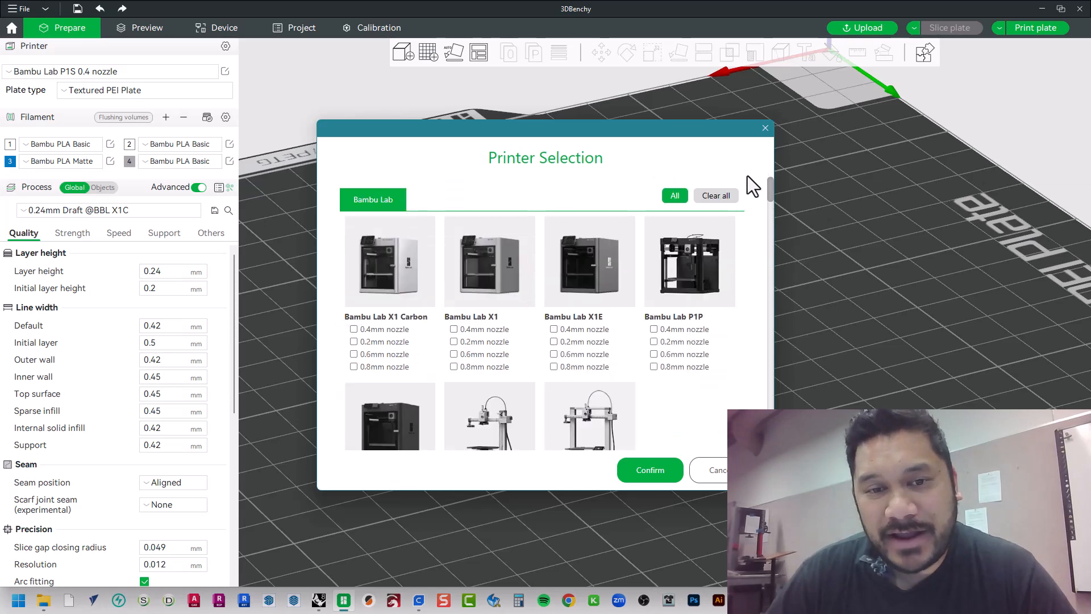
{"action": "scroll", "coordinate": [585, 387], "scroll_direction": "down", "scroll_amount": 4}
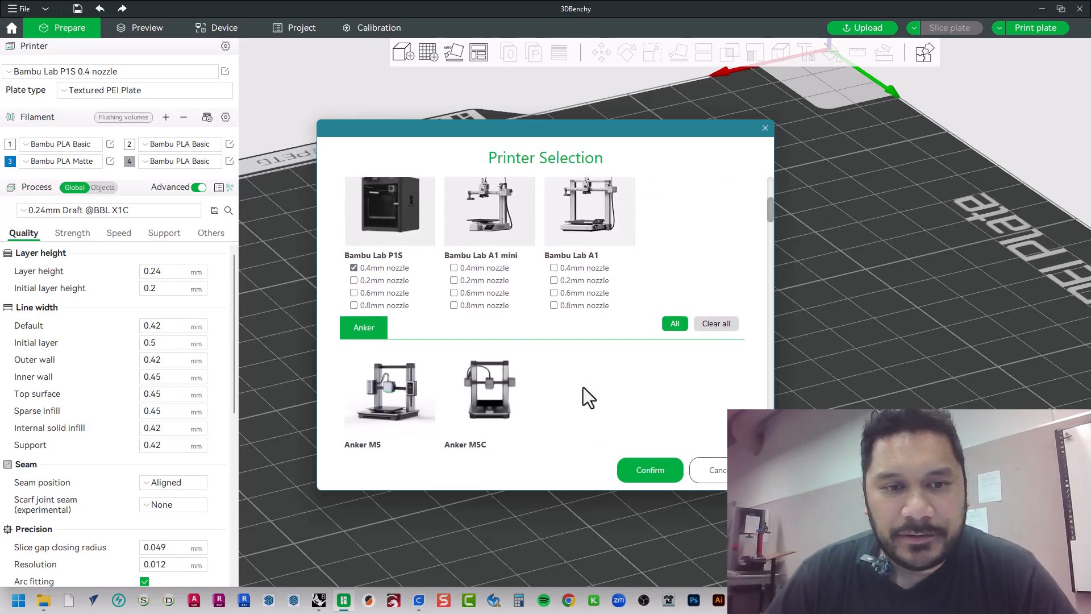
{"action": "scroll", "coordinate": [398, 369], "scroll_direction": "up", "scroll_amount": 2}
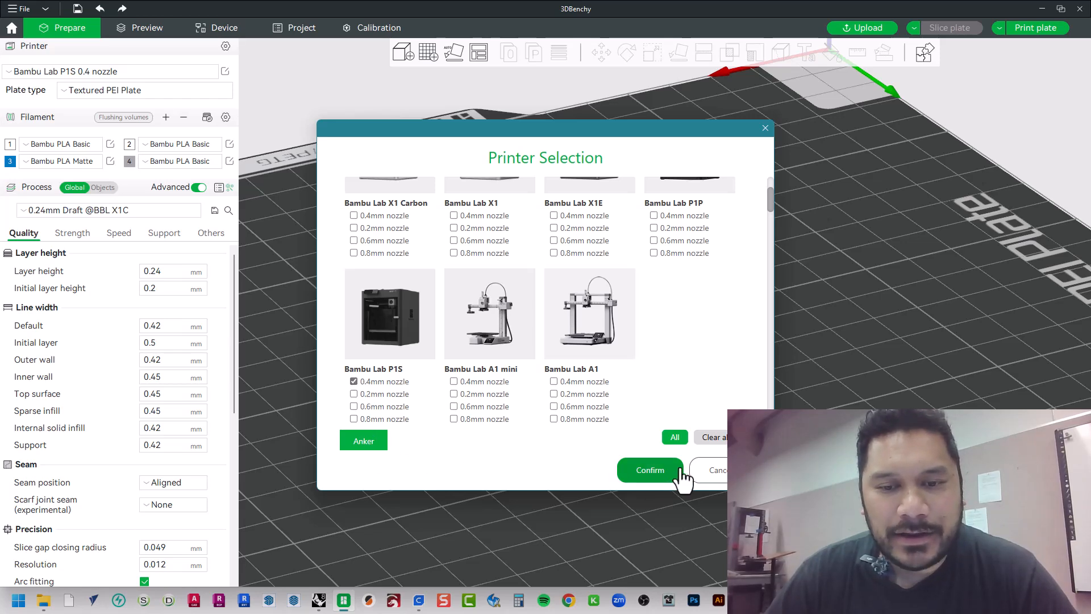
{"action": "left_click", "coordinate": [716, 472]}
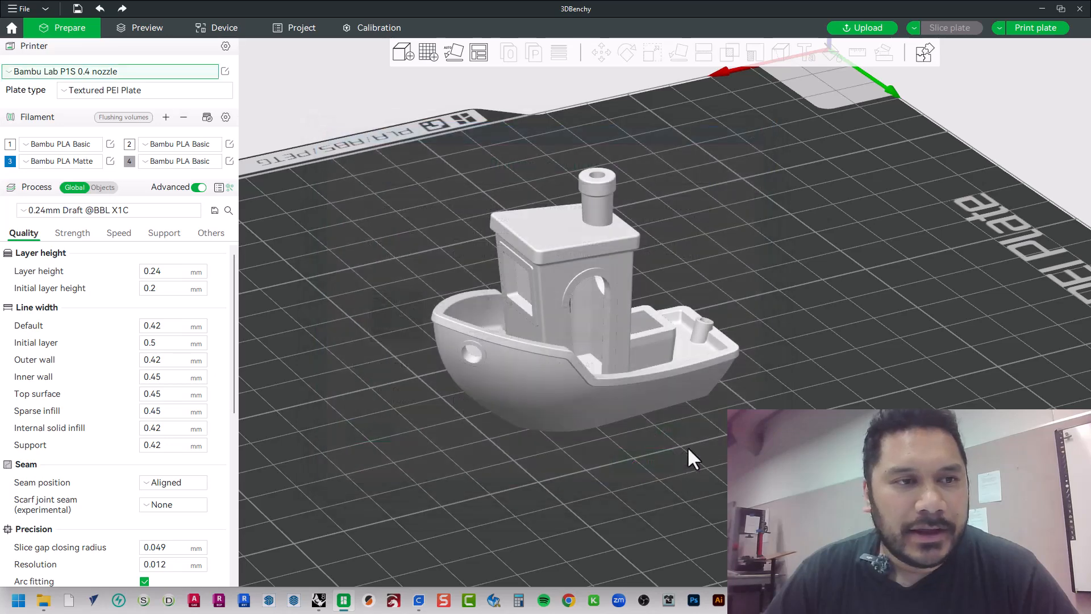
{"action": "left_click", "coordinate": [135, 212]}
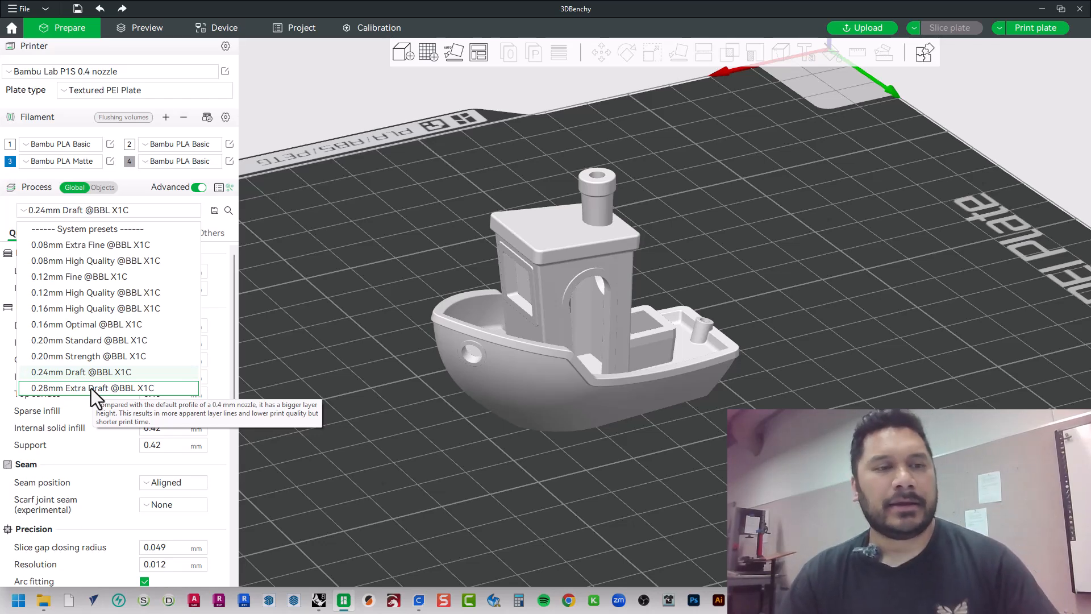
{"action": "left_click", "coordinate": [139, 190]}
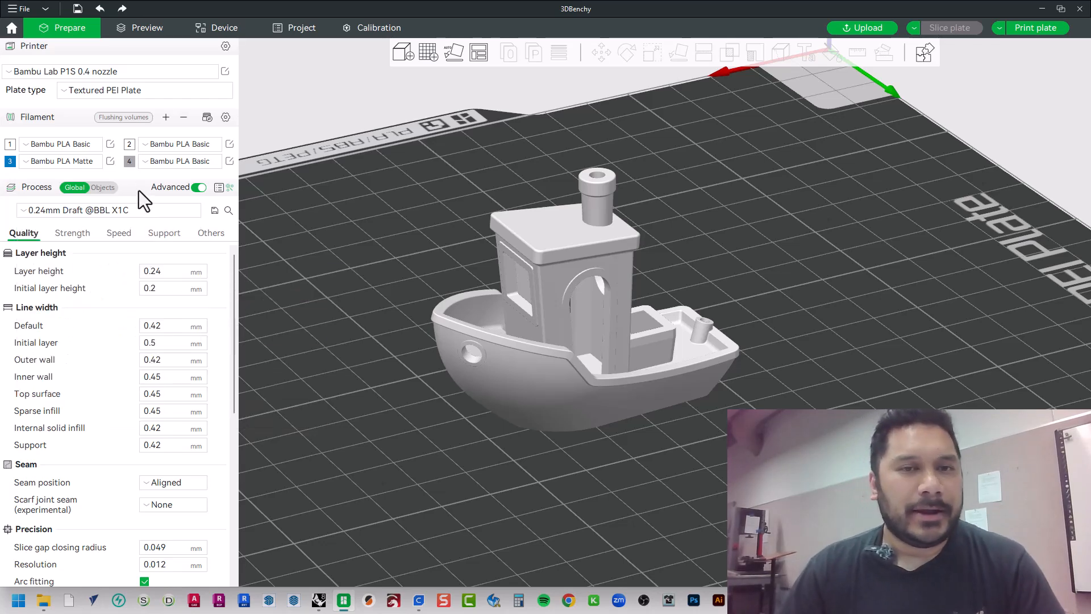
Start a new project without saving the 3DBenchy changes, and check the printer presets, keeping Bambu Lab P1S 0.4 nozzle
{"action": "left_click", "coordinate": [19, 6]}
{"action": "left_click", "coordinate": [24, 25]}
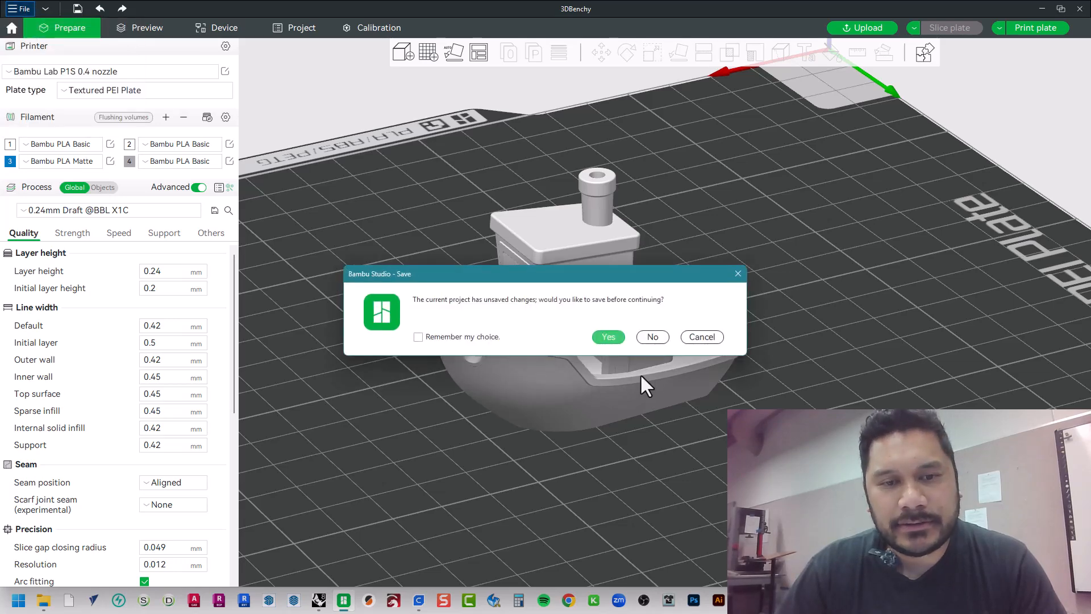
{"action": "left_click", "coordinate": [652, 337]}
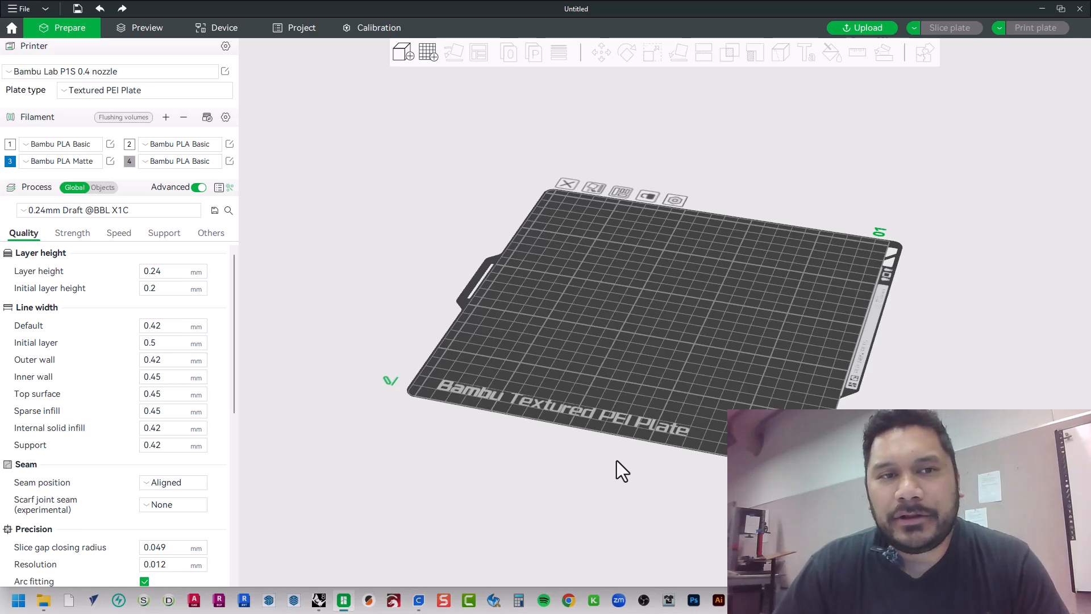
{"action": "left_click", "coordinate": [94, 71]}
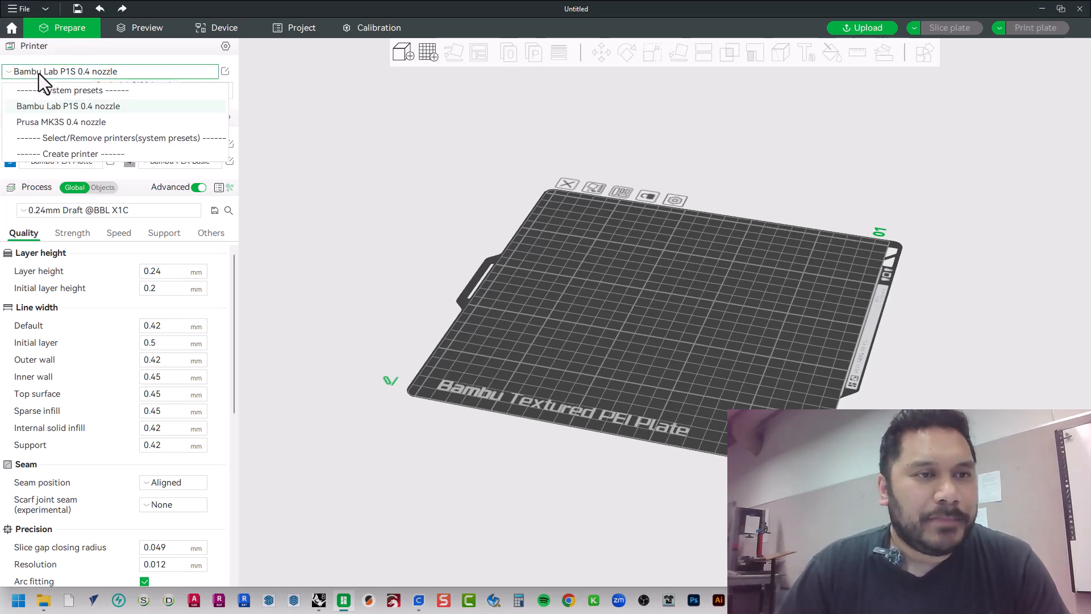
{"action": "left_click", "coordinate": [111, 72]}
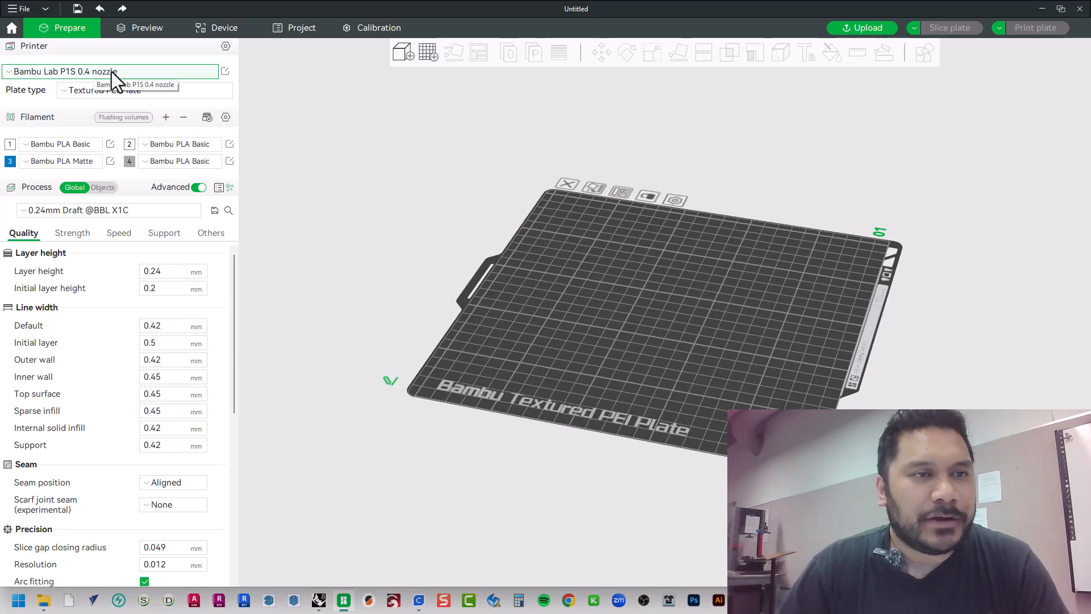
Import the model file 250617 Coaster Assignment 3D Print - TJC from the 2B - 3D Print subfolder of ARCH A170 (OCC)'s 3 - Coaster folder
{"action": "left_click", "coordinate": [22, 9]}
{"action": "mouse_move", "coordinate": [42, 95]}
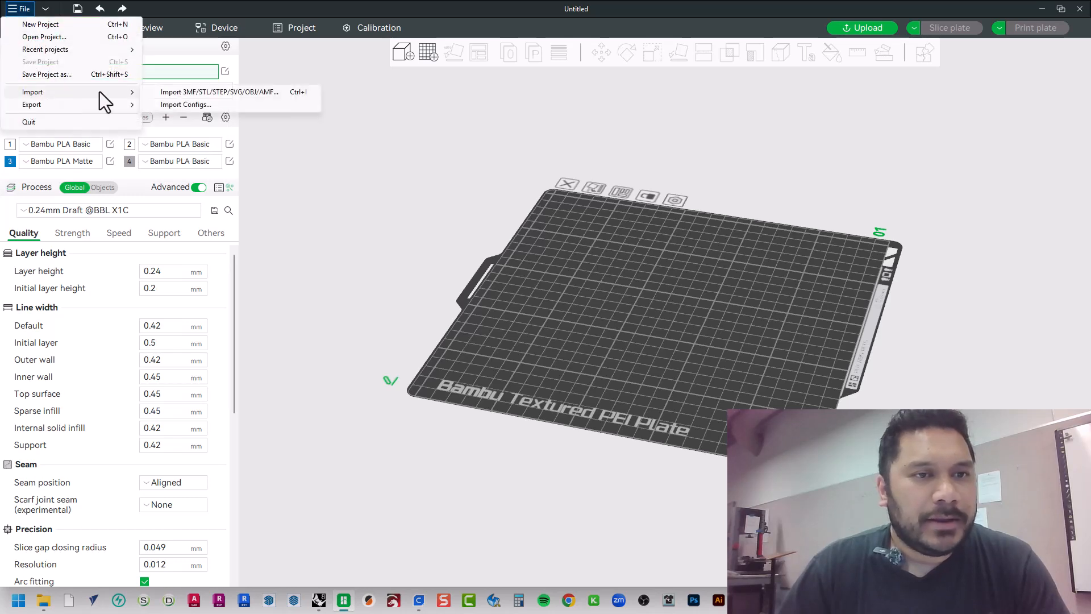
{"action": "left_click", "coordinate": [182, 93]}
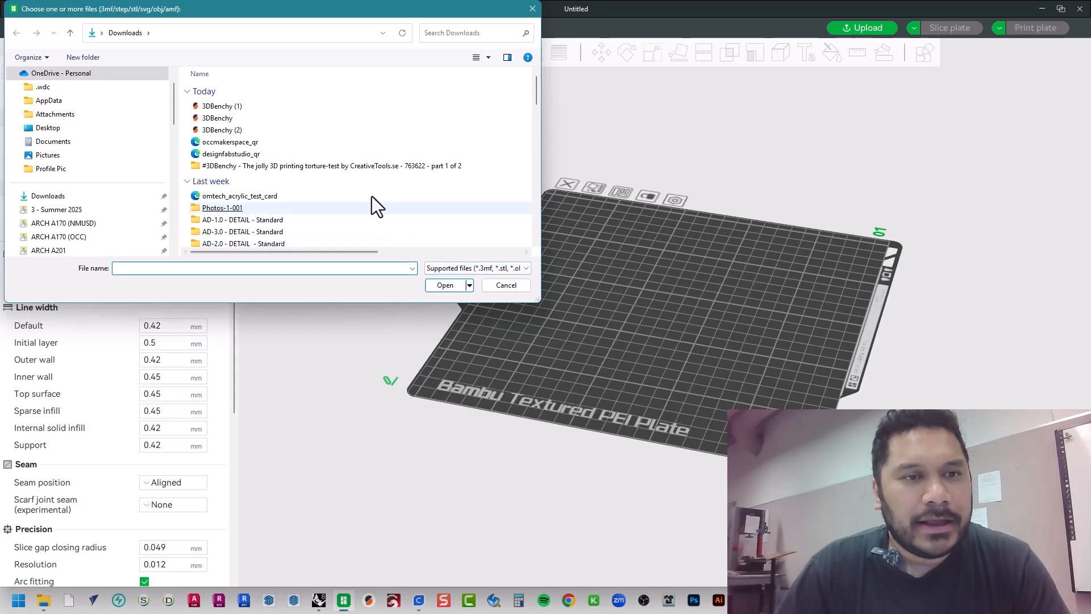
{"action": "left_click", "coordinate": [127, 238]}
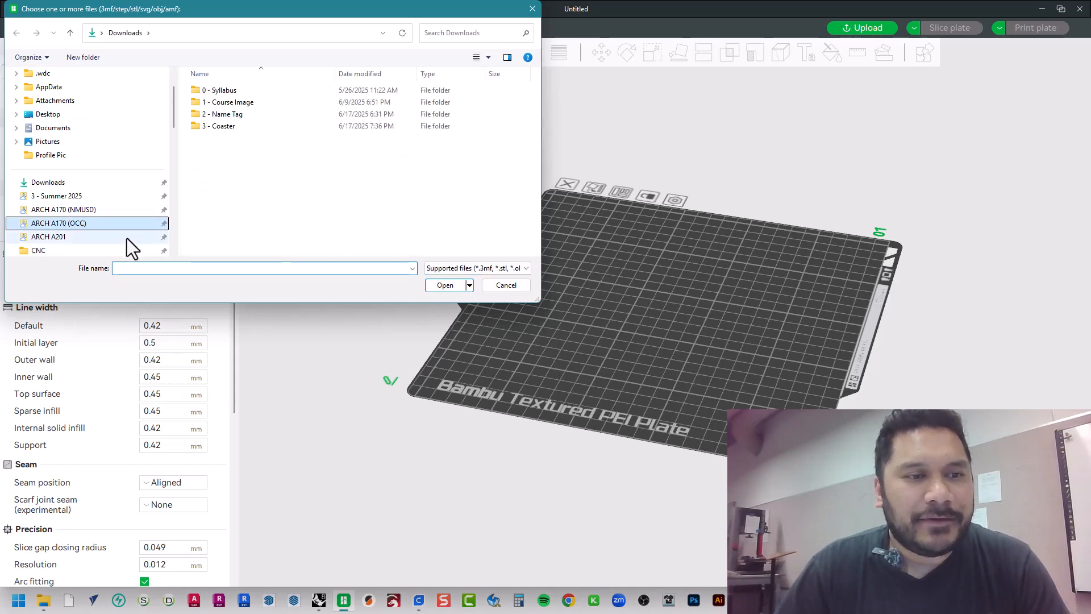
{"action": "double_click", "coordinate": [239, 126]}
{"action": "left_click", "coordinate": [247, 127]}
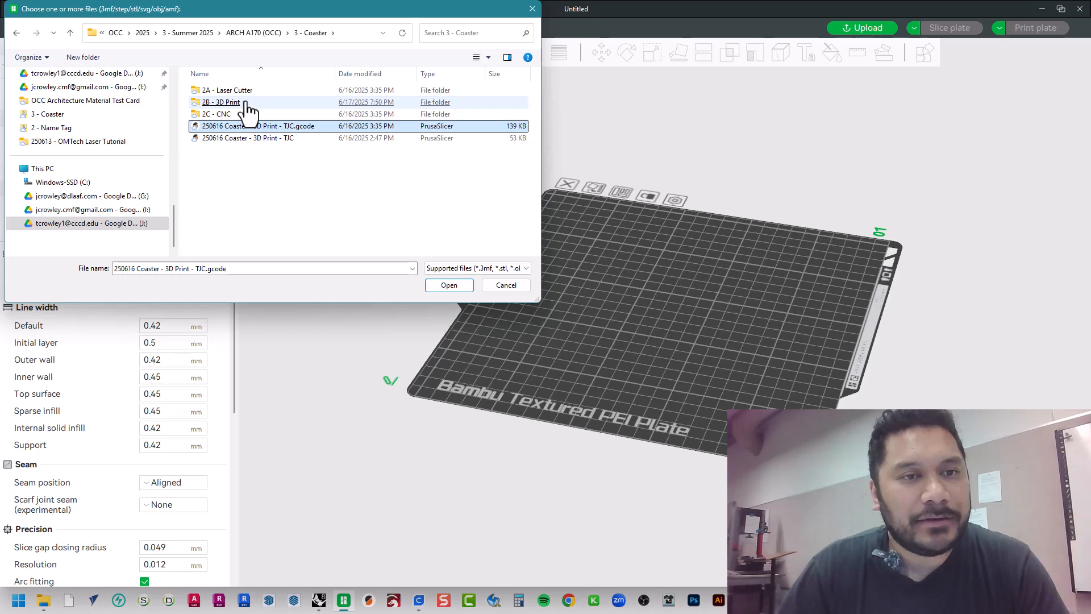
{"action": "double_click", "coordinate": [228, 102]}
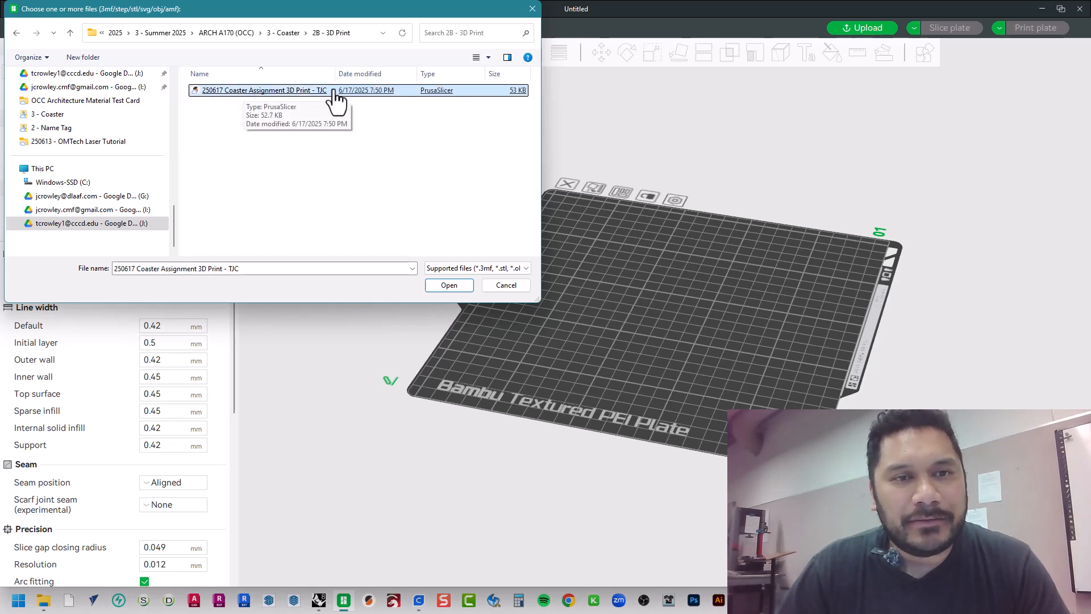
{"action": "left_click", "coordinate": [250, 97]}
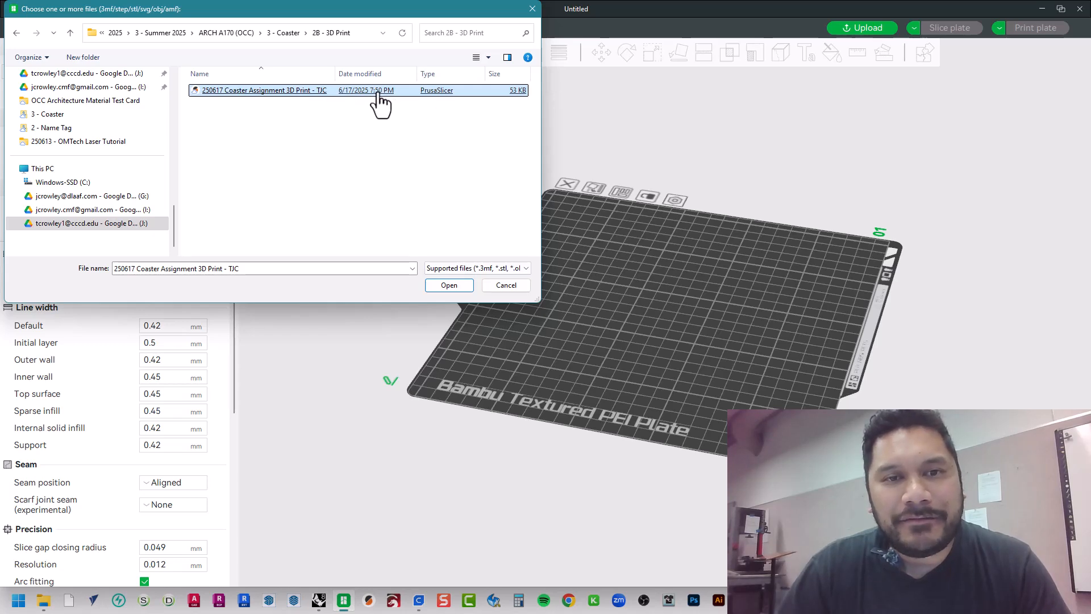
{"action": "left_click", "coordinate": [515, 271]}
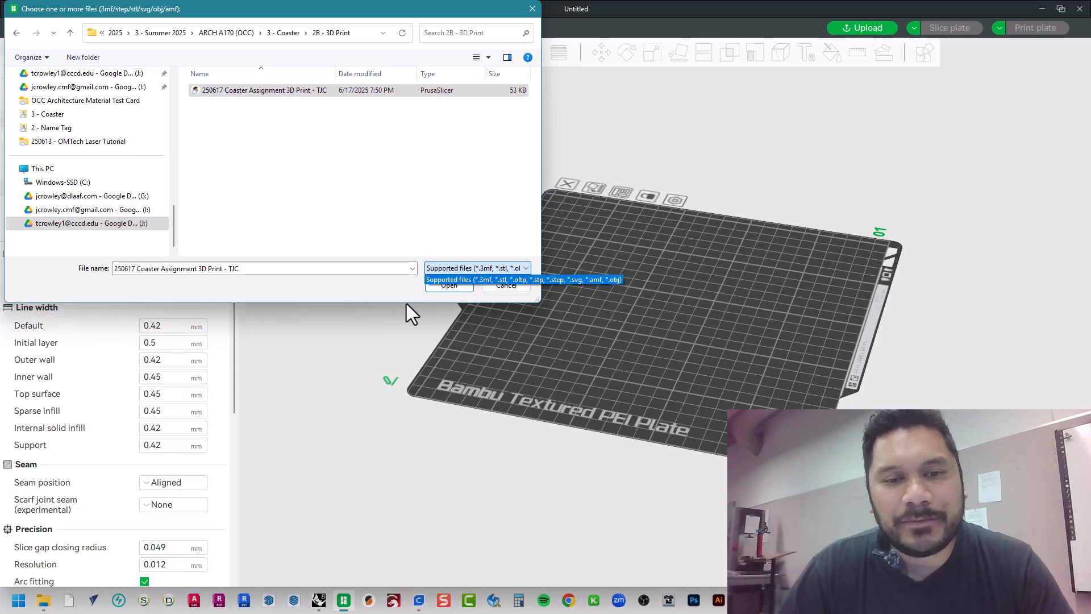
{"action": "left_click", "coordinate": [369, 194]}
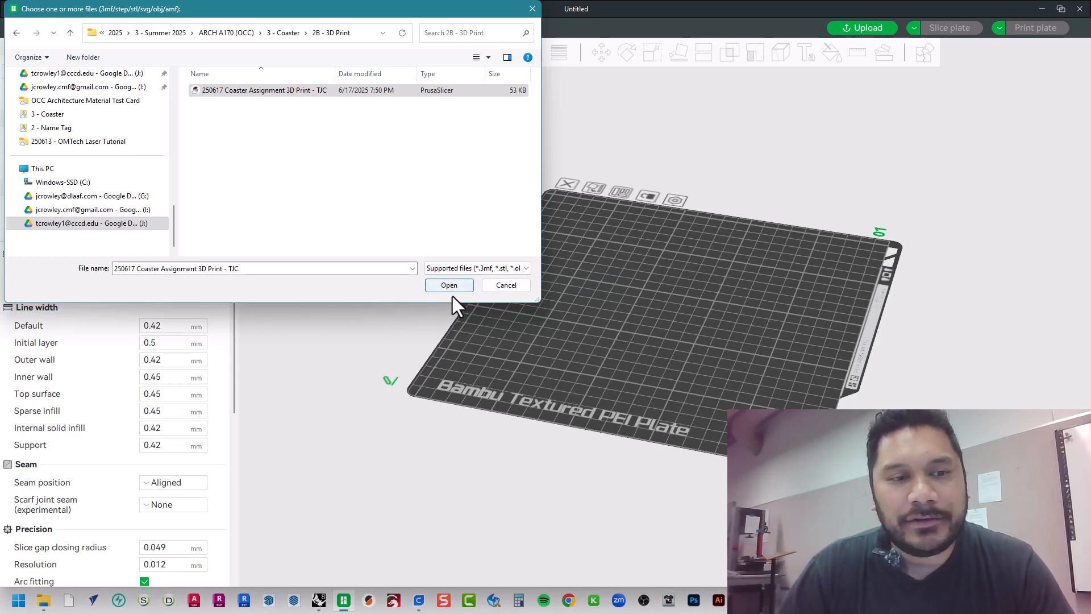
{"action": "double_click", "coordinate": [307, 91]}
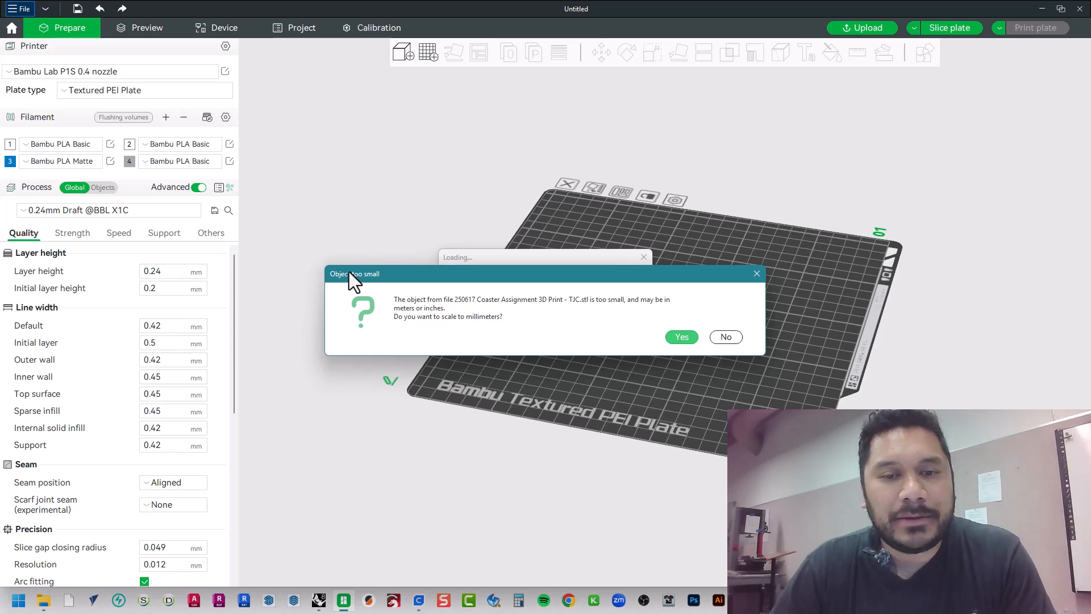
Check the coaster's model units in Rhino, return to Bambu Studio and accept scaling the imported coaster to millimeters
{"action": "left_click", "coordinate": [319, 600]}
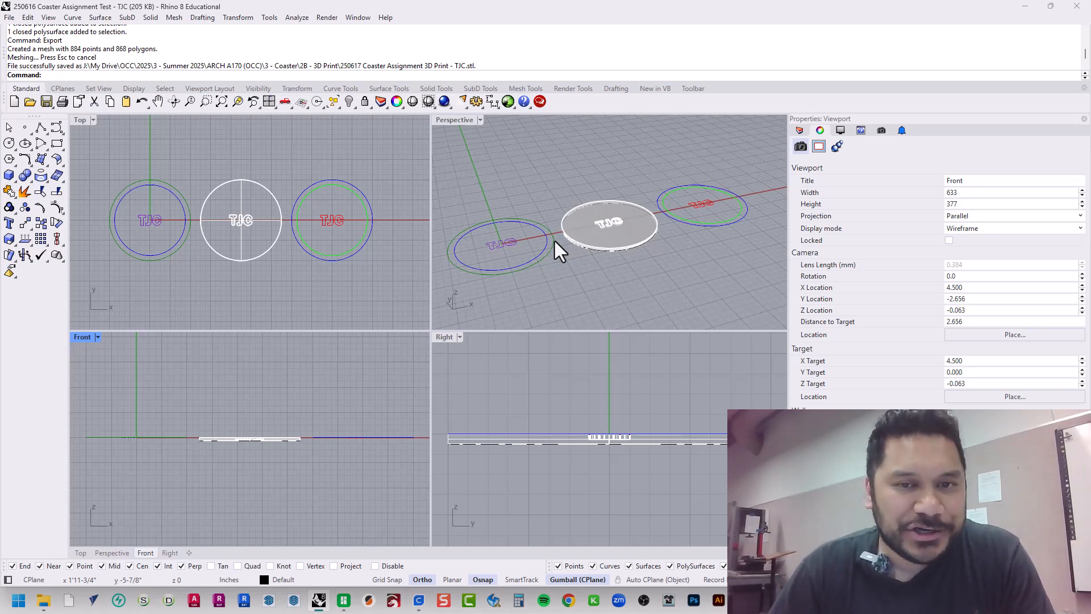
{"action": "left_click", "coordinate": [1023, 7]}
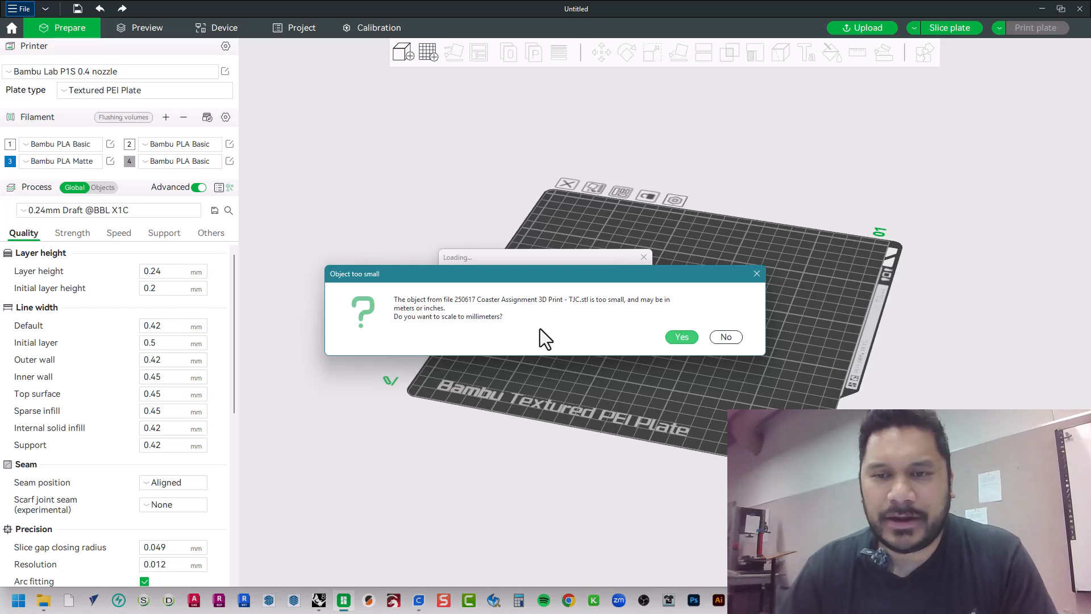
{"action": "left_click_drag", "start_coordinate": [619, 275], "coordinate": [486, 265]}
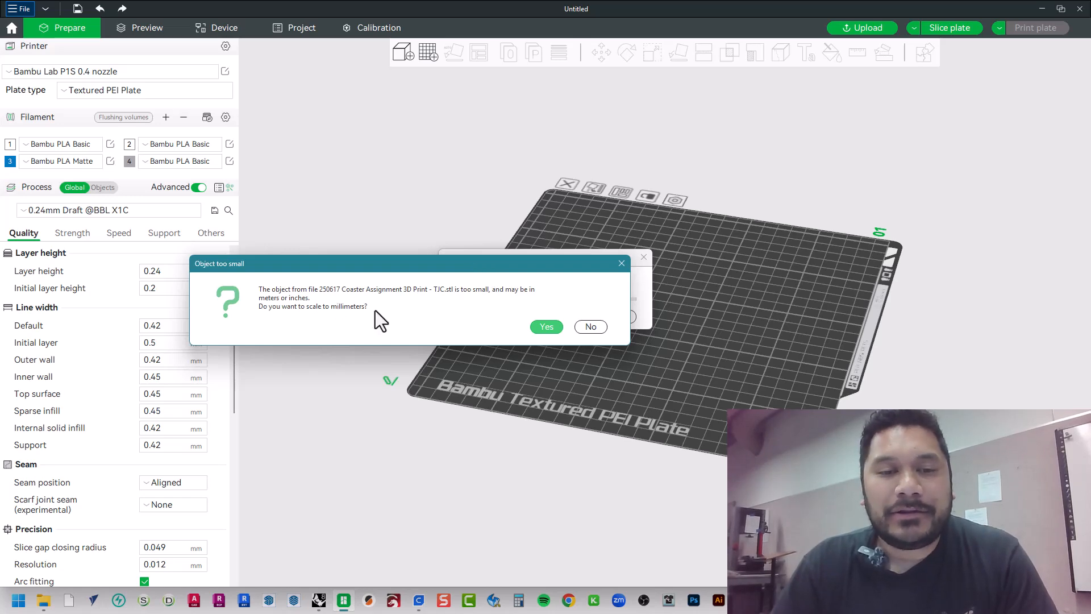
{"action": "left_click", "coordinate": [546, 327]}
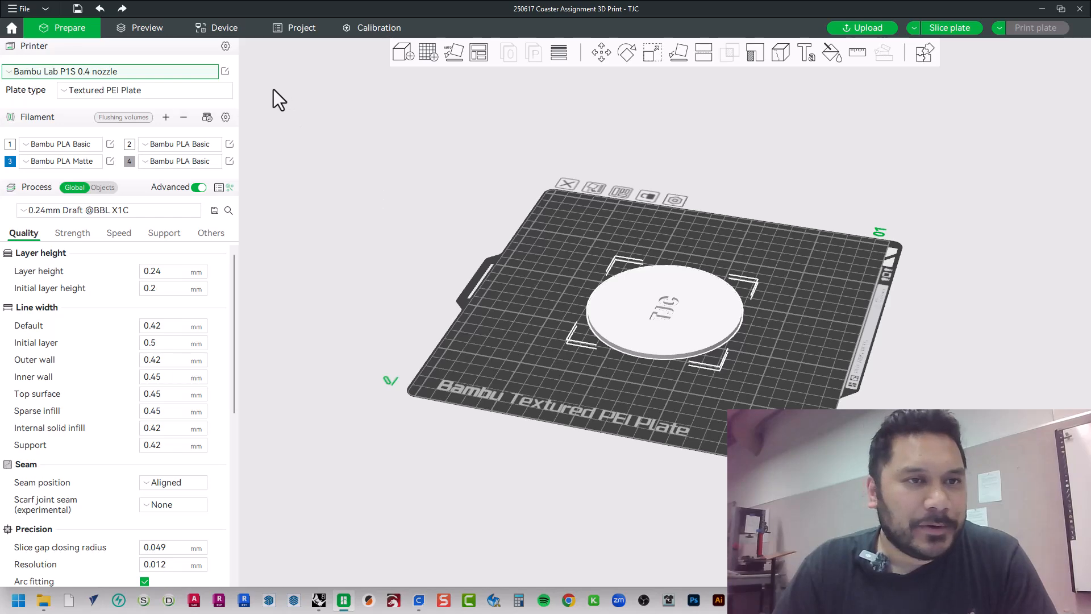
Review the application preferences, keep the units on Imperial (in, oz), and close the preferences
{"action": "left_click", "coordinate": [47, 8]}
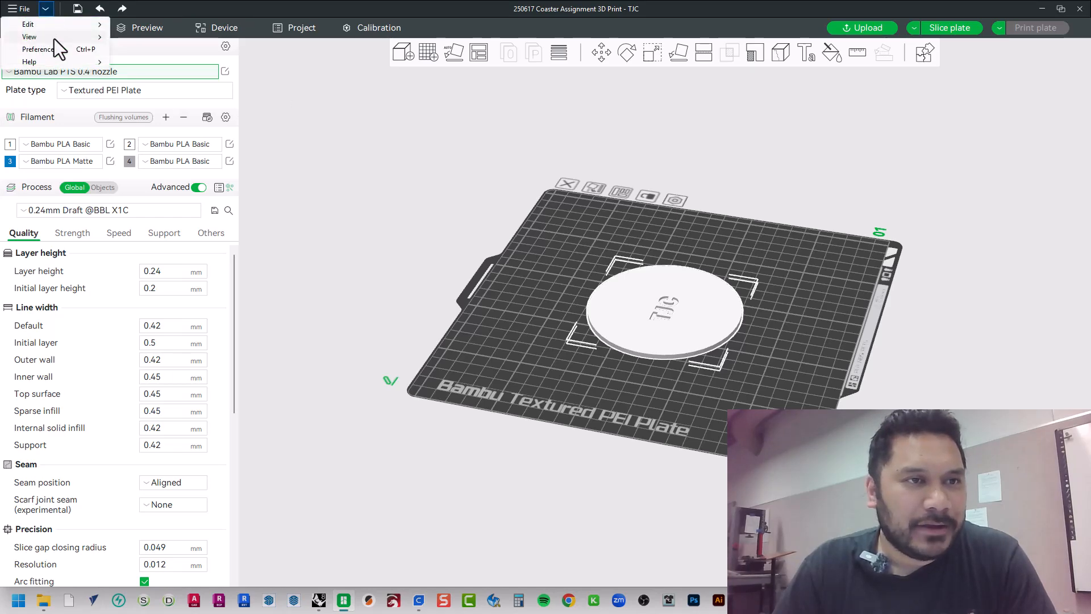
{"action": "mouse_move", "coordinate": [56, 27]}
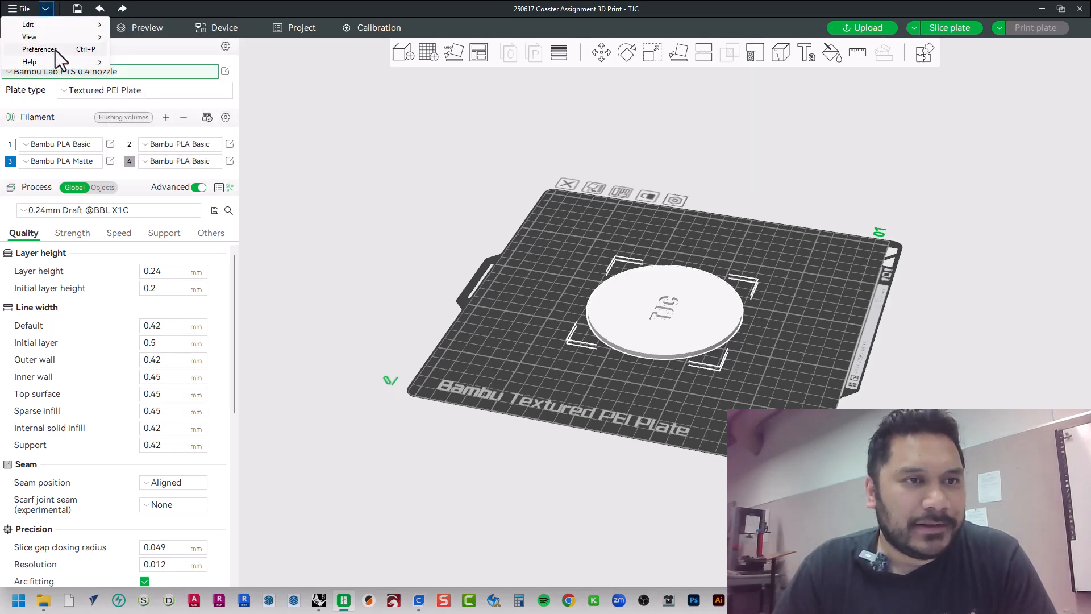
{"action": "left_click", "coordinate": [56, 50]}
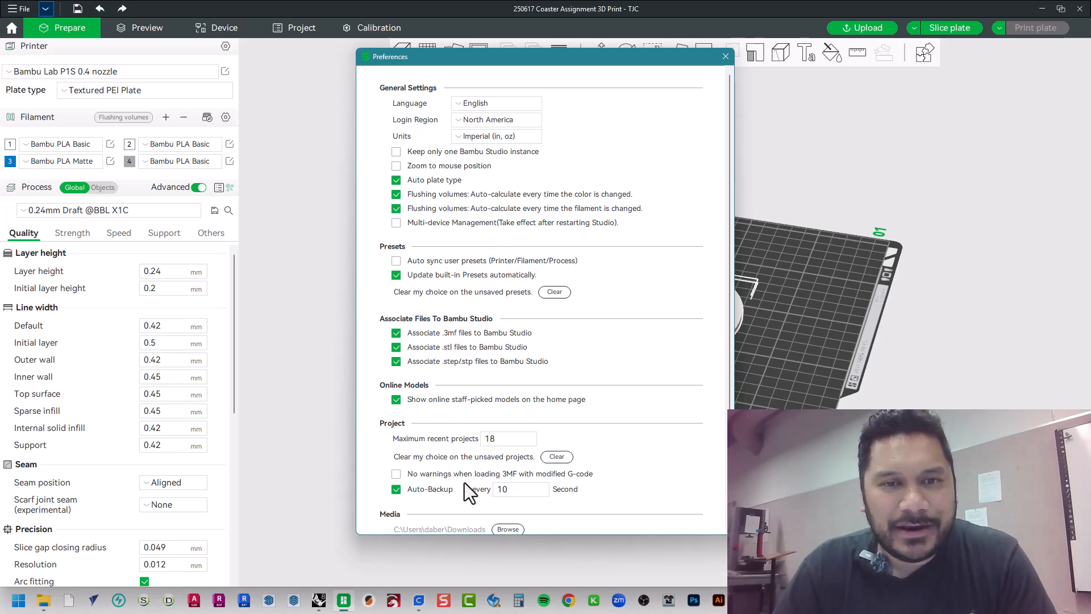
{"action": "scroll", "coordinate": [454, 494], "scroll_direction": "down", "scroll_amount": 1}
{"action": "scroll", "coordinate": [449, 492], "scroll_direction": "down", "scroll_amount": 4}
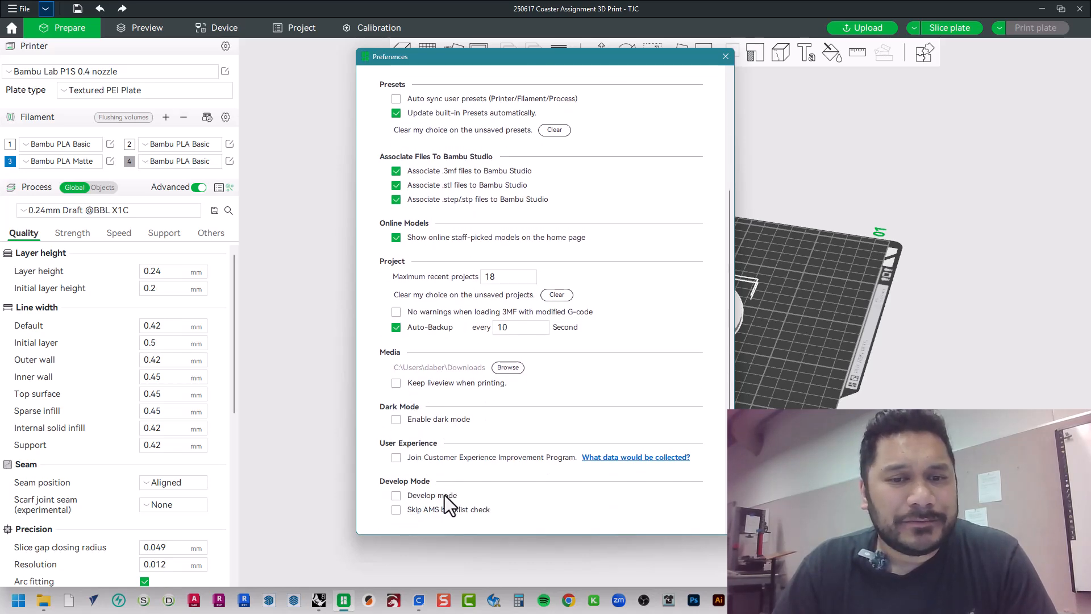
{"action": "scroll", "coordinate": [444, 496], "scroll_direction": "up", "scroll_amount": 5}
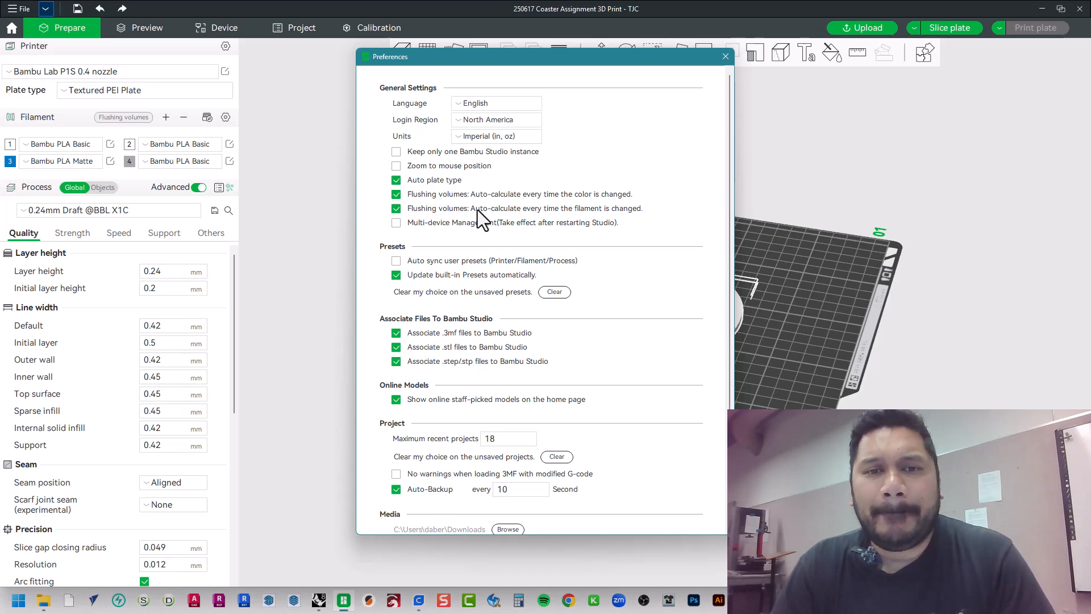
{"action": "left_click", "coordinate": [480, 135]}
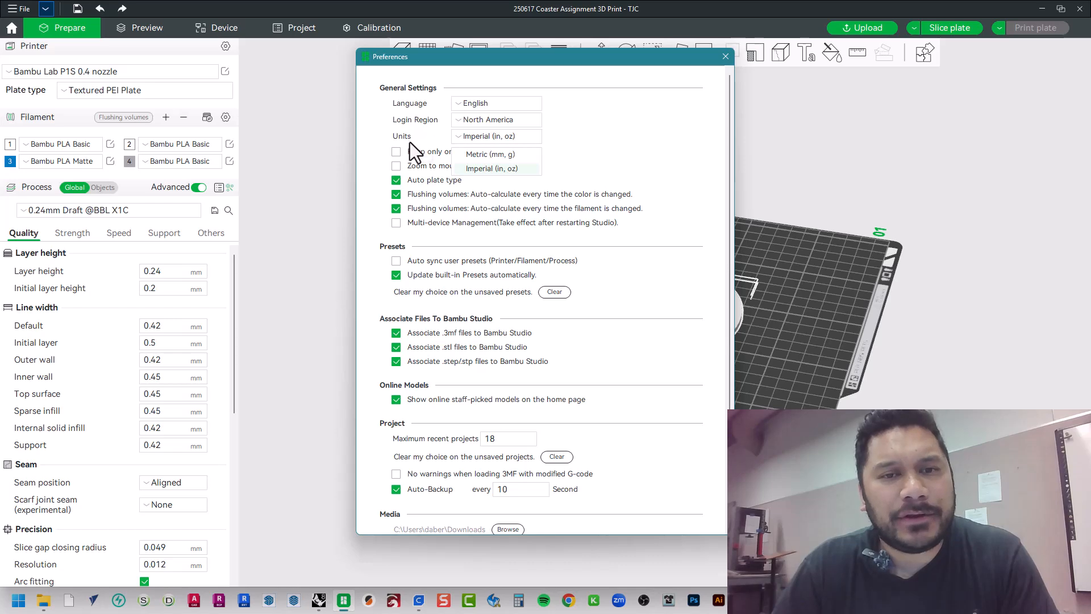
{"action": "left_click", "coordinate": [517, 167]}
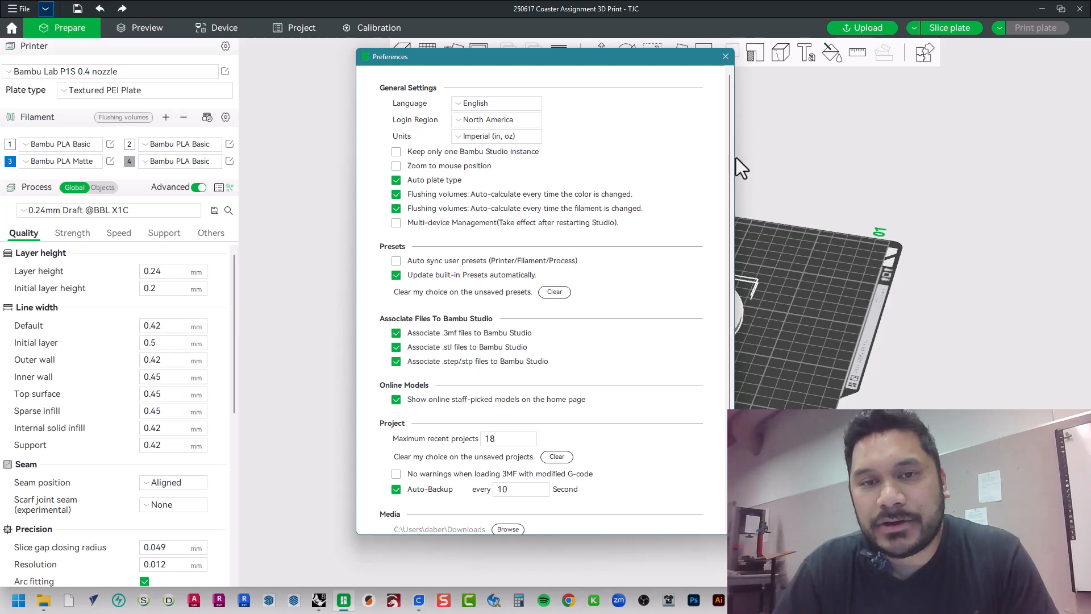
{"action": "left_click", "coordinate": [723, 58]}
Examine the imported coaster and its placement on the build plate from several angles
{"action": "mouse_move", "coordinate": [722, 368]}
{"action": "left_mouse_down"}
{"action": "mouse_move", "coordinate": [762, 392]}
{"action": "mouse_move", "coordinate": [714, 373]}
{"action": "left_mouse_up"}
{"action": "scroll", "coordinate": [674, 339], "scroll_direction": "up", "scroll_amount": 6}
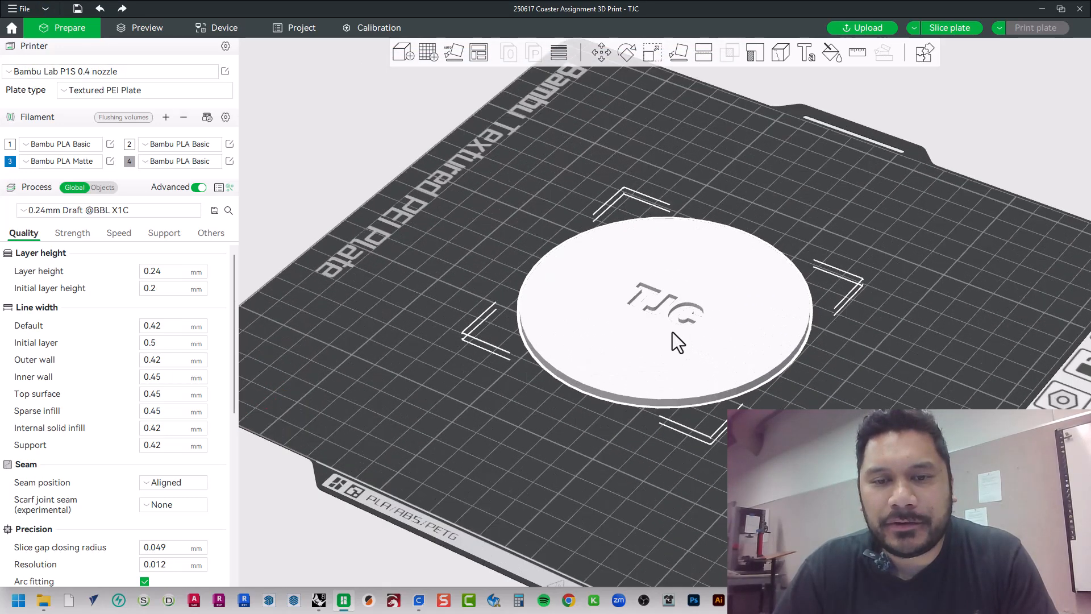
{"action": "left_click_drag", "start_coordinate": [708, 412], "coordinate": [698, 398]}
{"action": "scroll", "coordinate": [697, 398], "scroll_direction": "down", "scroll_amount": 5}
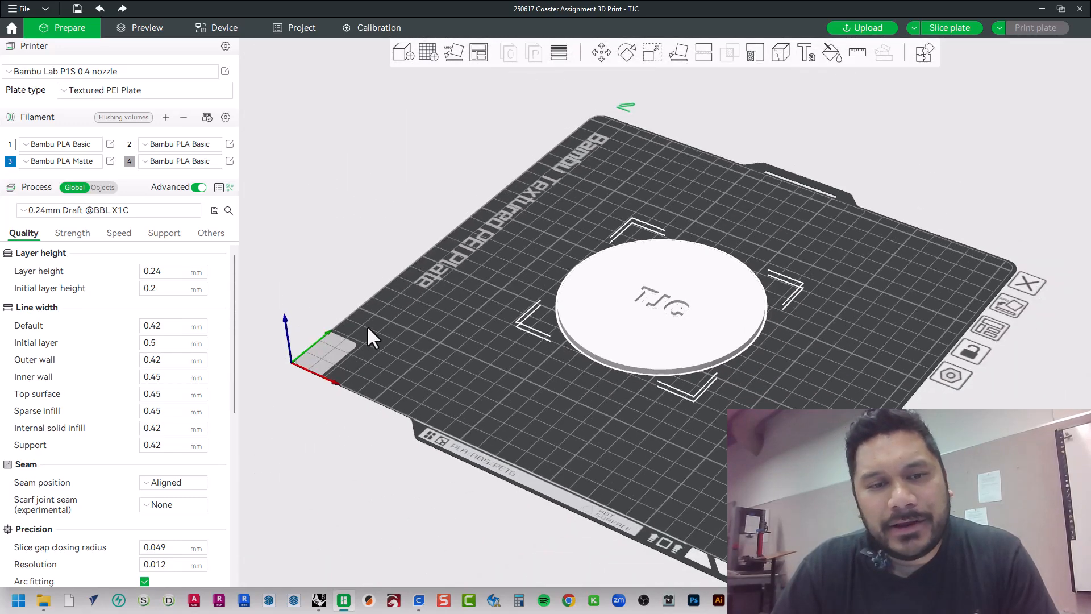
{"action": "left_click_drag", "start_coordinate": [368, 330], "coordinate": [439, 379]}
{"action": "left_click_drag", "start_coordinate": [531, 377], "coordinate": [474, 369]}
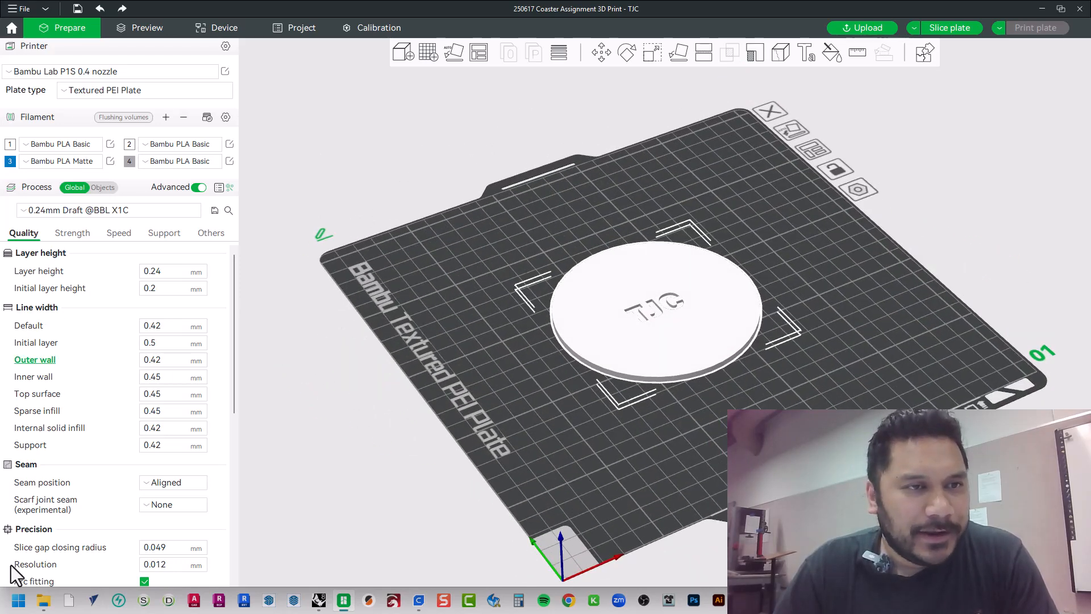
{"action": "left_click", "coordinate": [168, 211]}
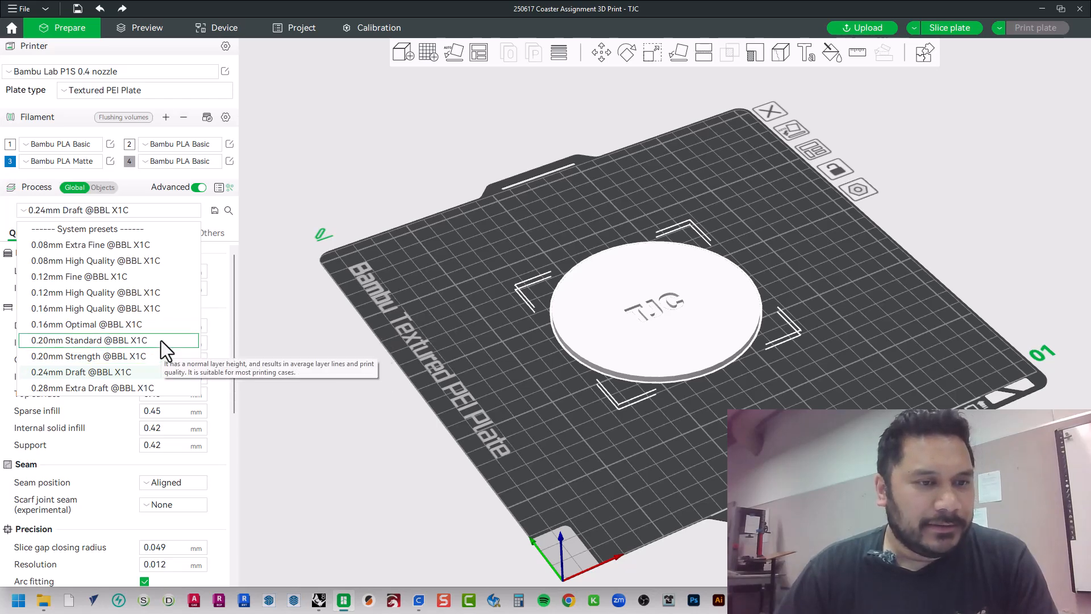
{"action": "left_click", "coordinate": [162, 373]}
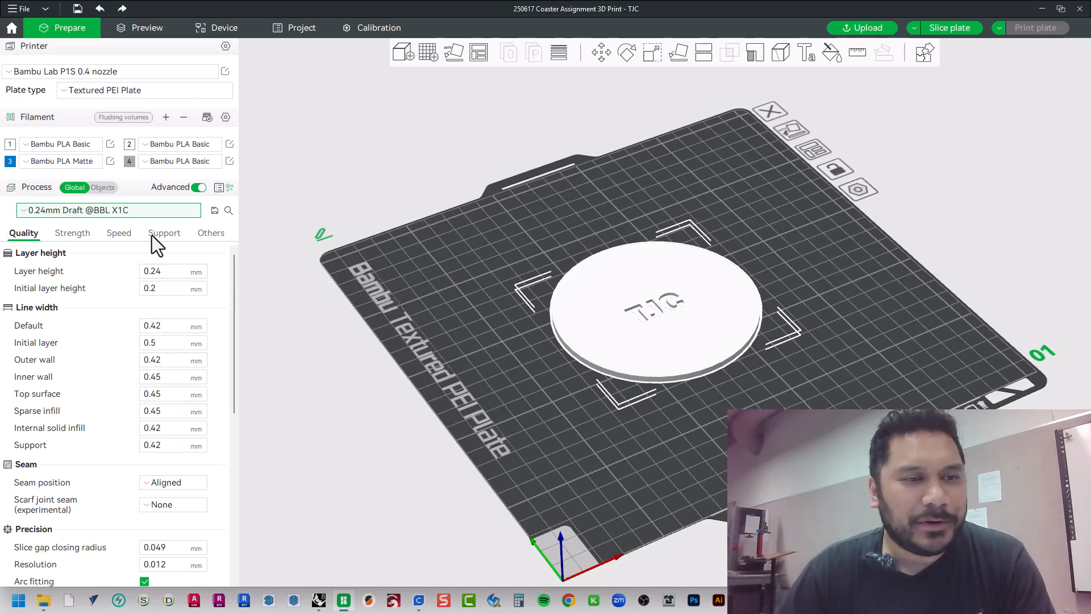
{"action": "left_click", "coordinate": [137, 209]}
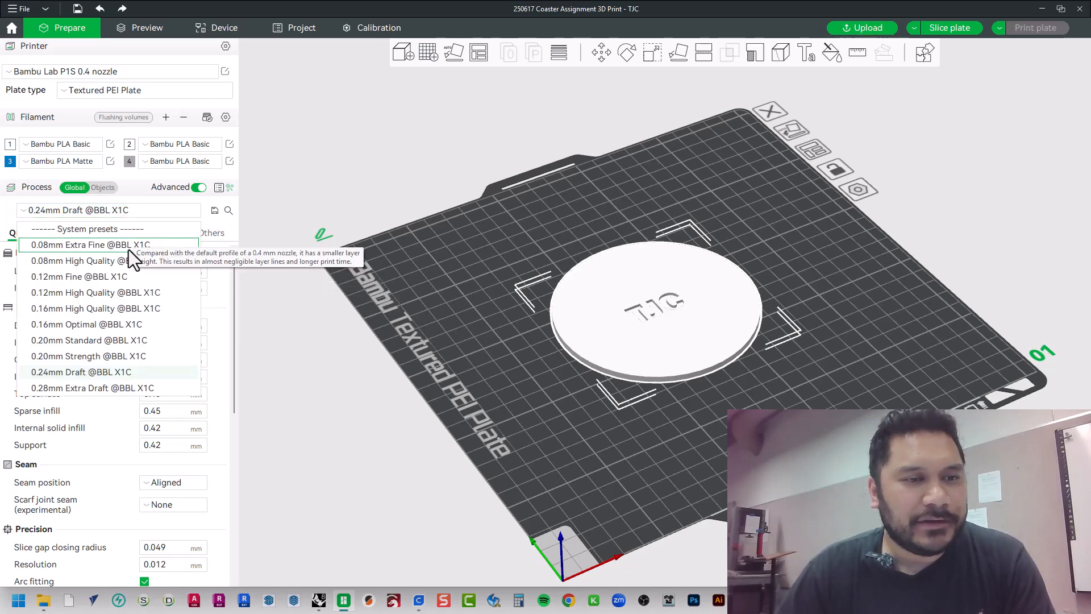
{"action": "left_click", "coordinate": [115, 251]}
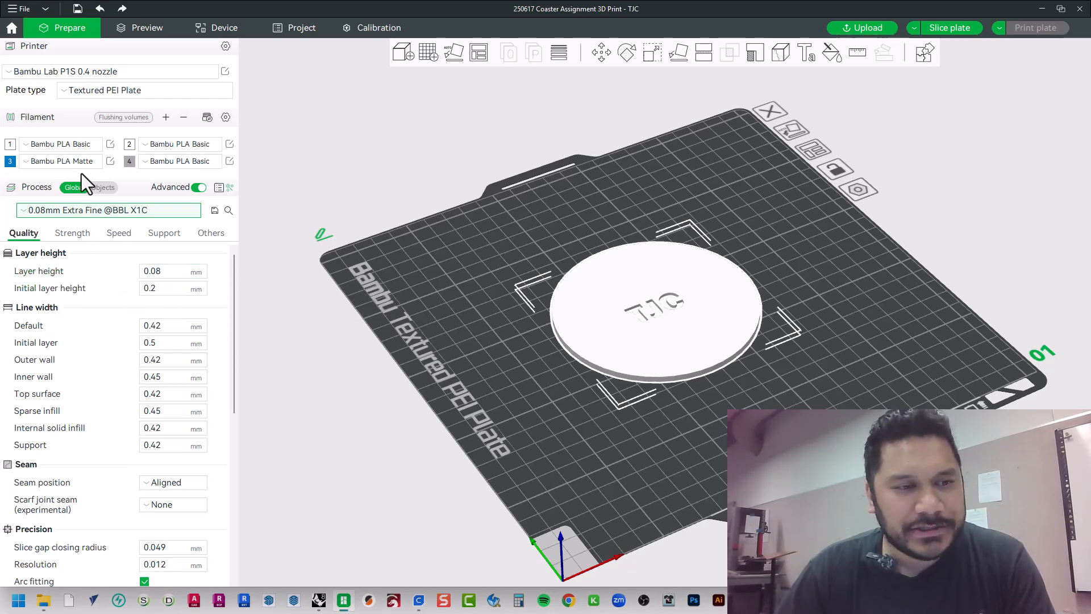
{"action": "left_click", "coordinate": [92, 211]}
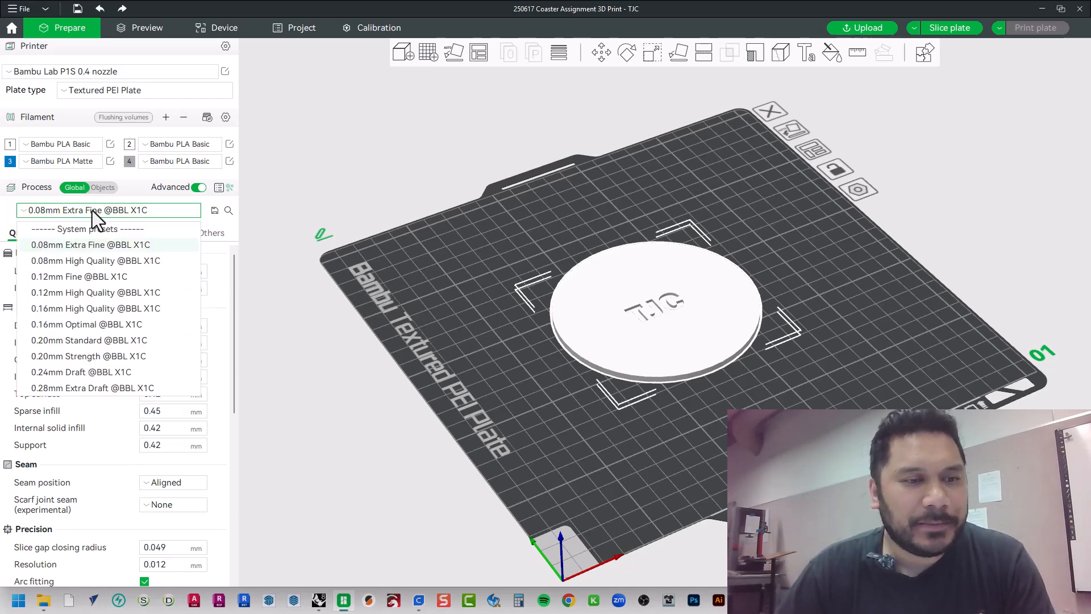
{"action": "left_click", "coordinate": [91, 373]}
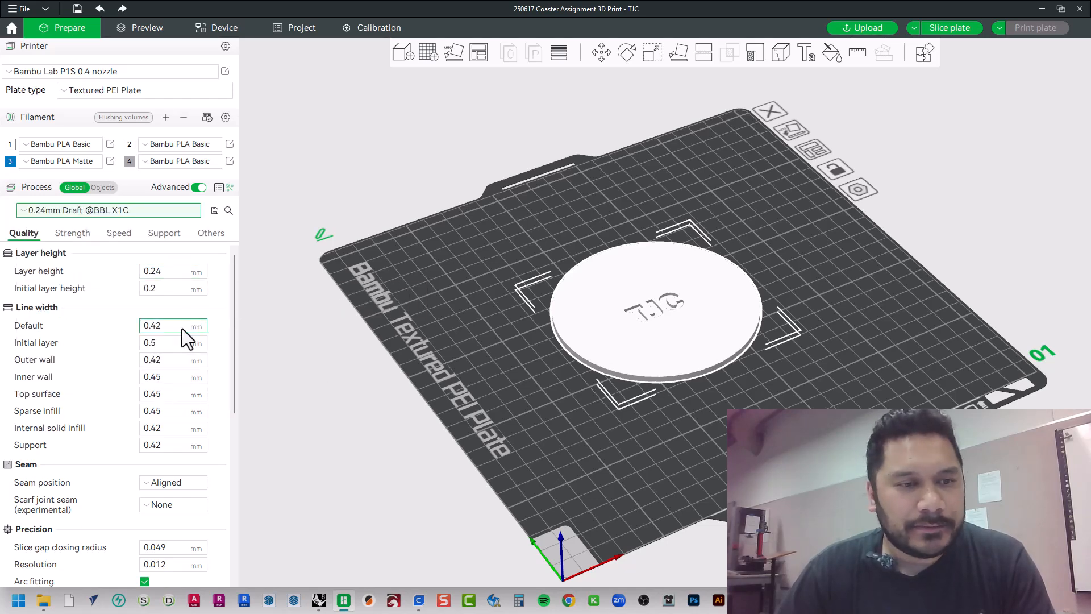
Review the preset's quality, strength, speed, support and other process settings without changing them
{"action": "scroll", "coordinate": [107, 370], "scroll_direction": "down", "scroll_amount": 1}
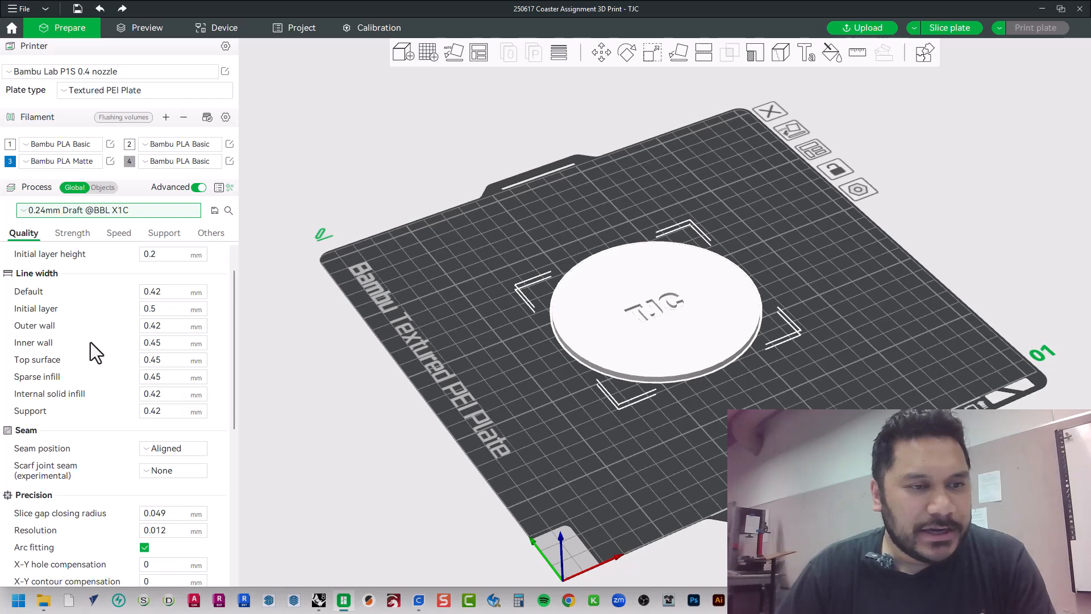
{"action": "scroll", "coordinate": [77, 312], "scroll_direction": "down", "scroll_amount": 1}
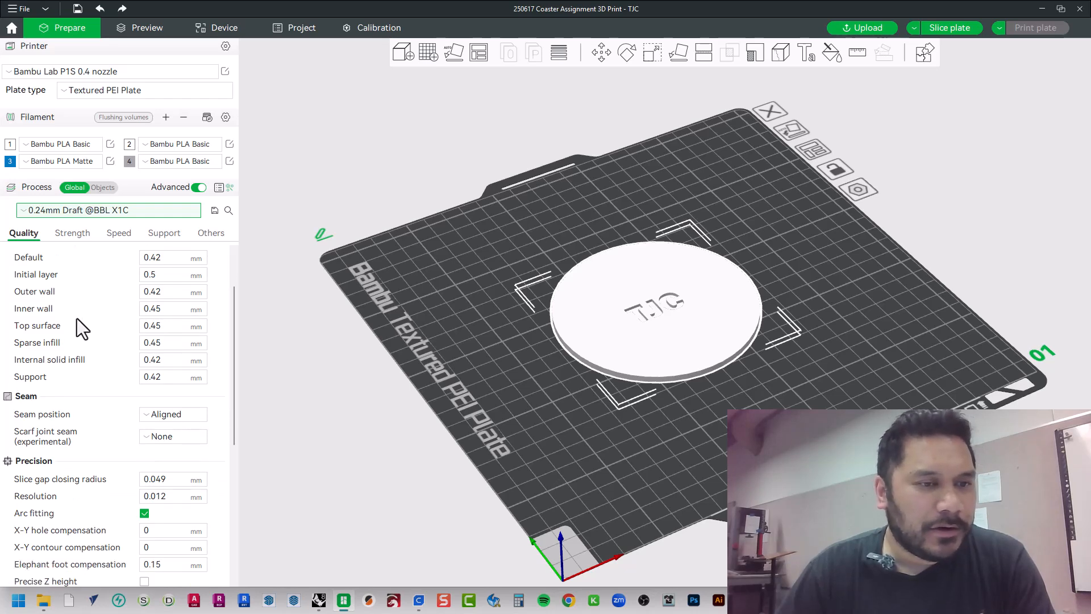
{"action": "scroll", "coordinate": [77, 323], "scroll_direction": "down", "scroll_amount": 3}
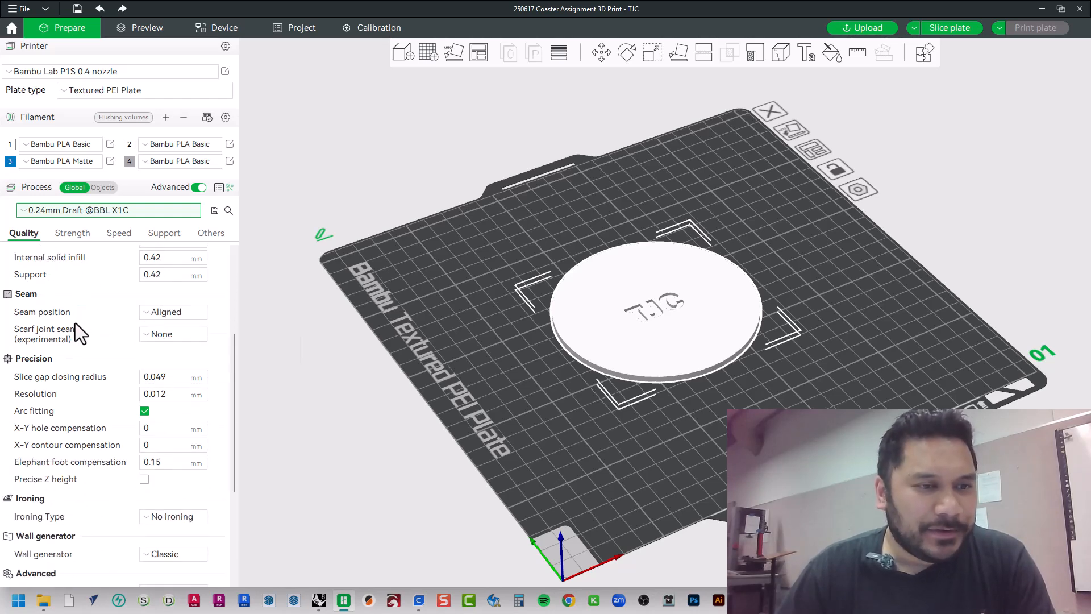
{"action": "scroll", "coordinate": [75, 325], "scroll_direction": "down", "scroll_amount": 5}
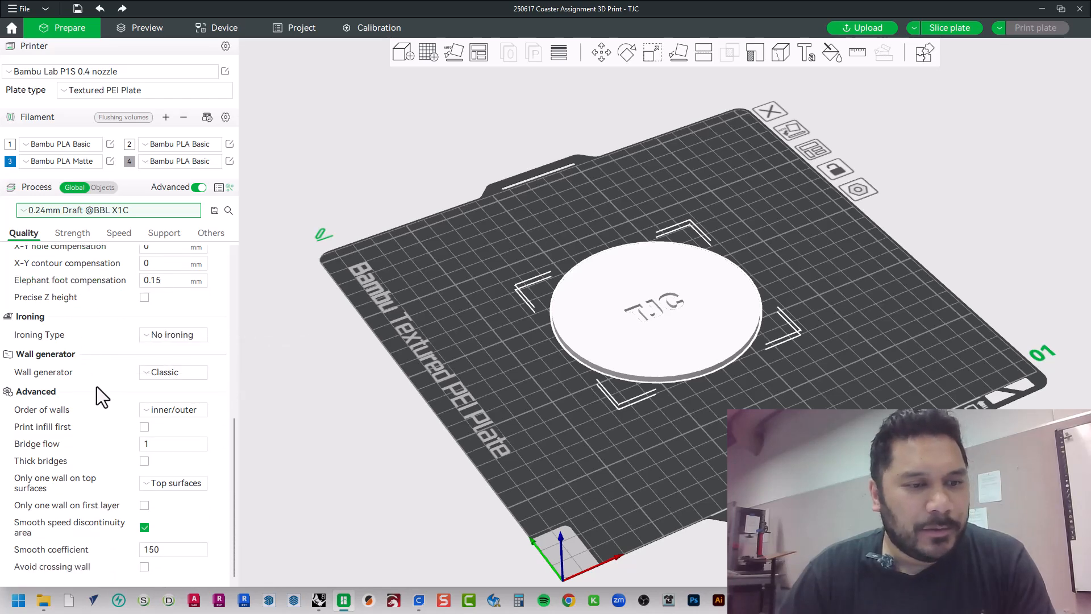
{"action": "left_click", "coordinate": [77, 233]}
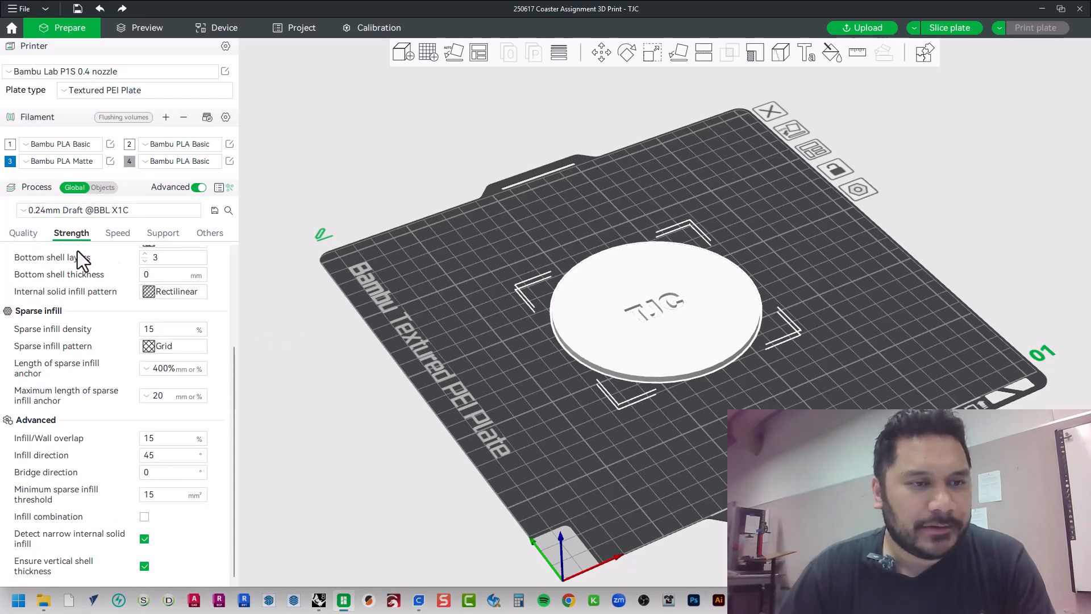
{"action": "scroll", "coordinate": [76, 350], "scroll_direction": "up", "scroll_amount": 3}
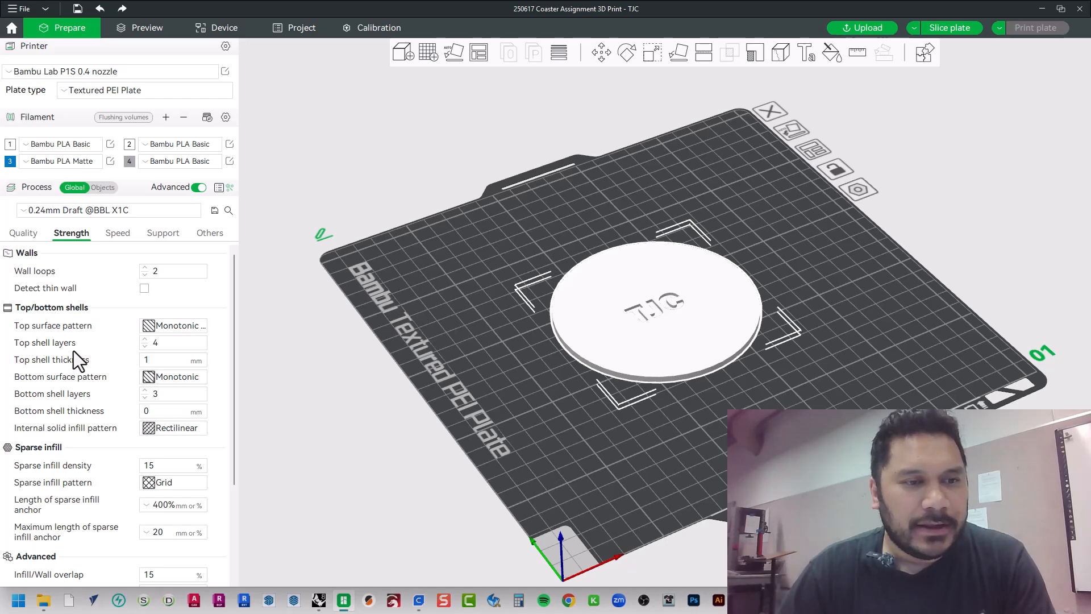
{"action": "left_click", "coordinate": [124, 233]}
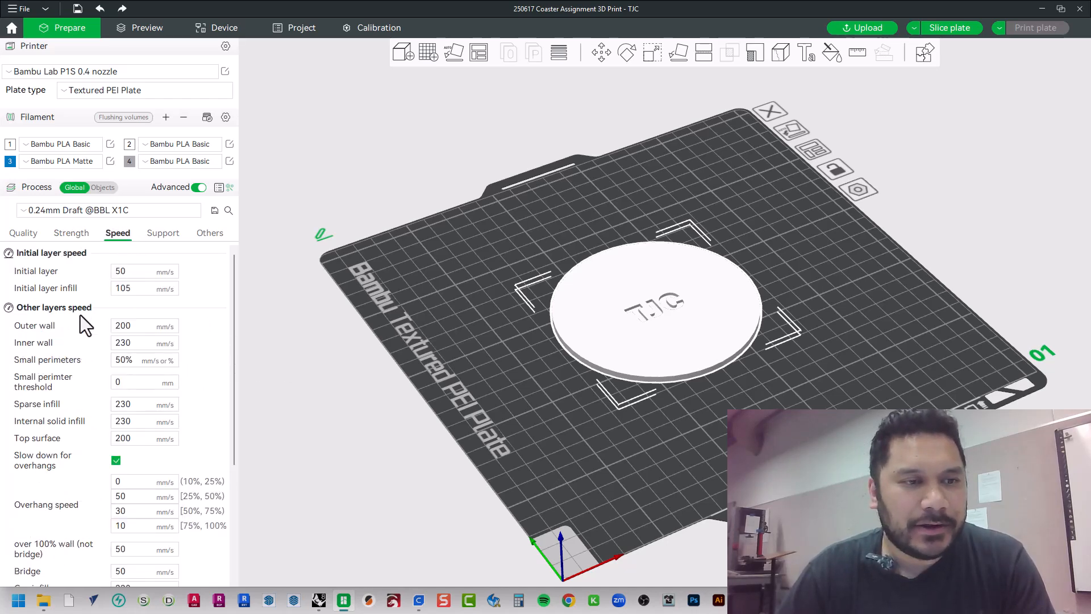
{"action": "left_click", "coordinate": [170, 235]}
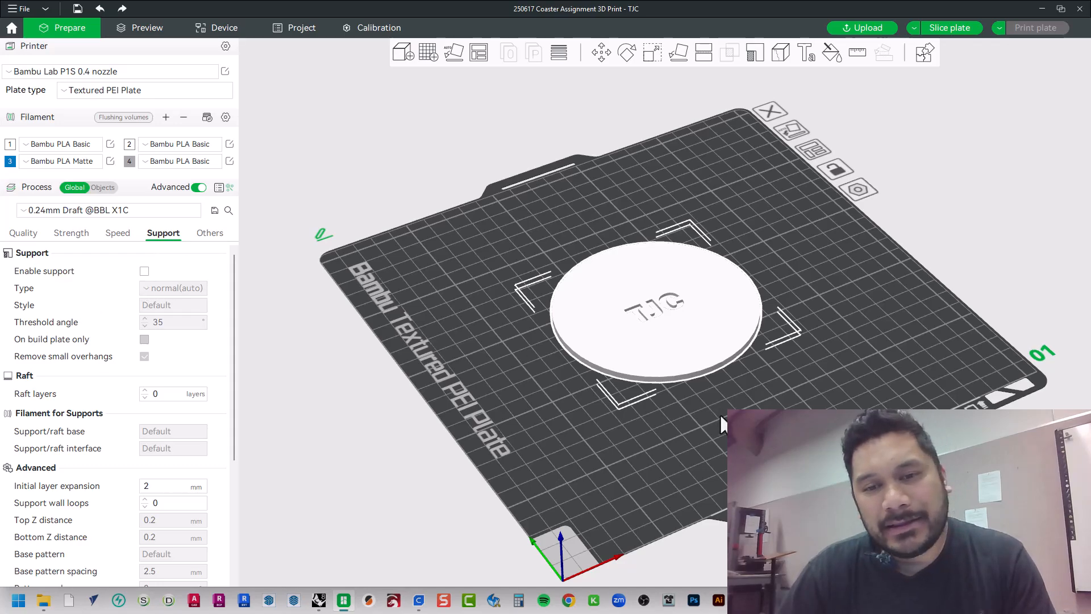
{"action": "left_click_drag", "start_coordinate": [719, 414], "coordinate": [683, 417]}
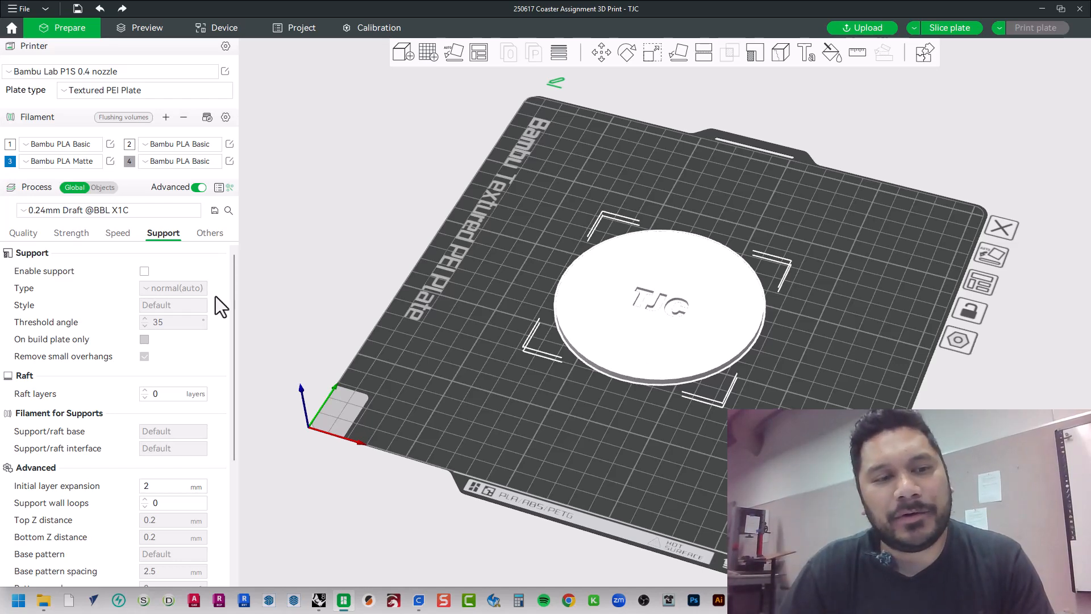
{"action": "left_click", "coordinate": [215, 233]}
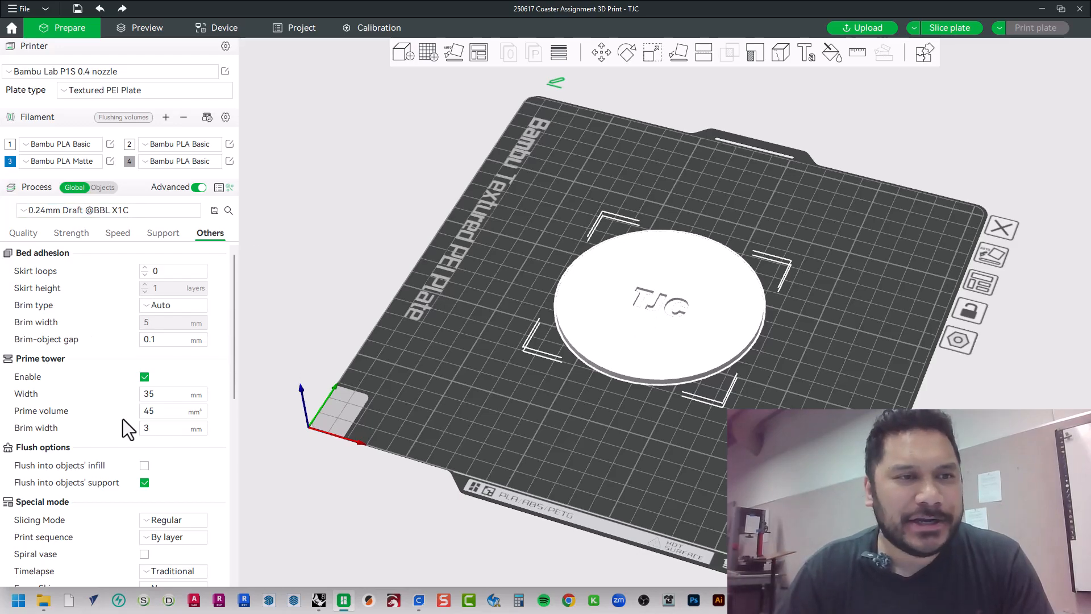
Slice the plate with the coaster and check the overall sliced result
{"action": "left_click_drag", "start_coordinate": [507, 431], "coordinate": [543, 424]}
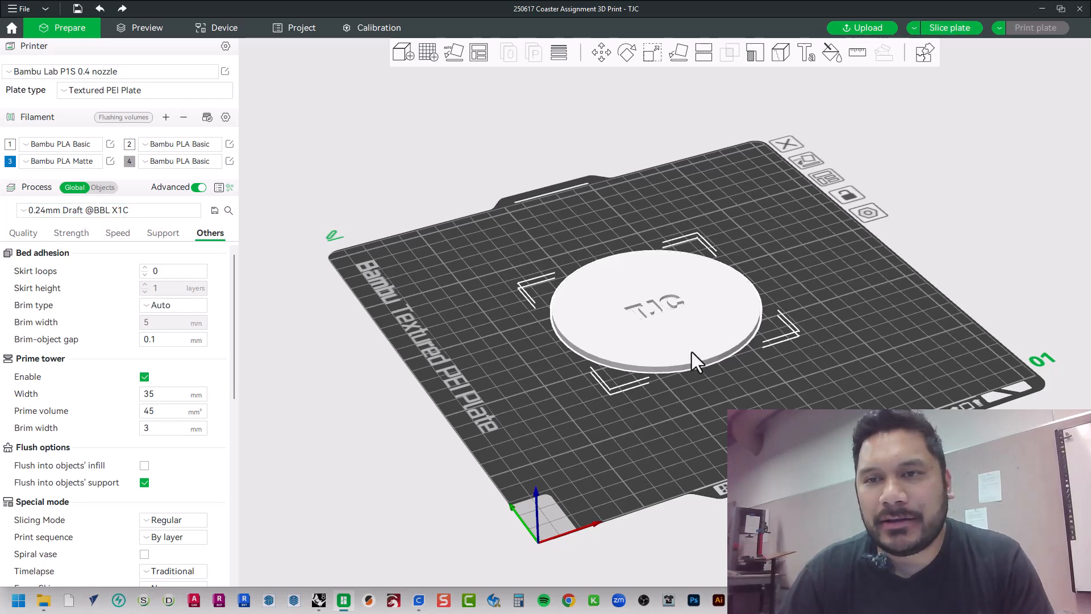
{"action": "left_click", "coordinate": [953, 29]}
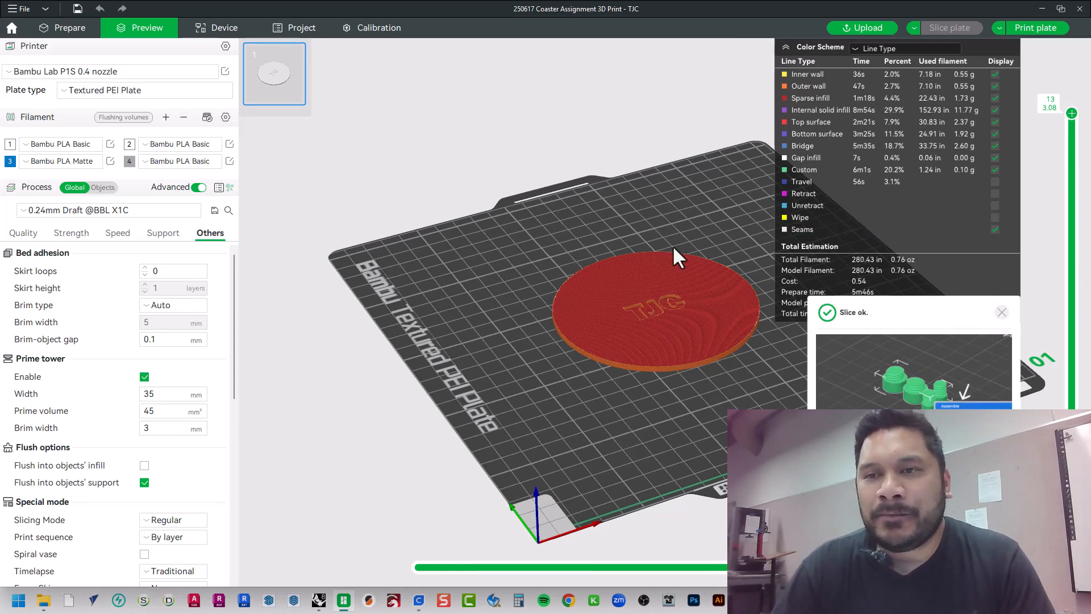
{"action": "scroll", "coordinate": [686, 370], "scroll_direction": "up", "scroll_amount": 8}
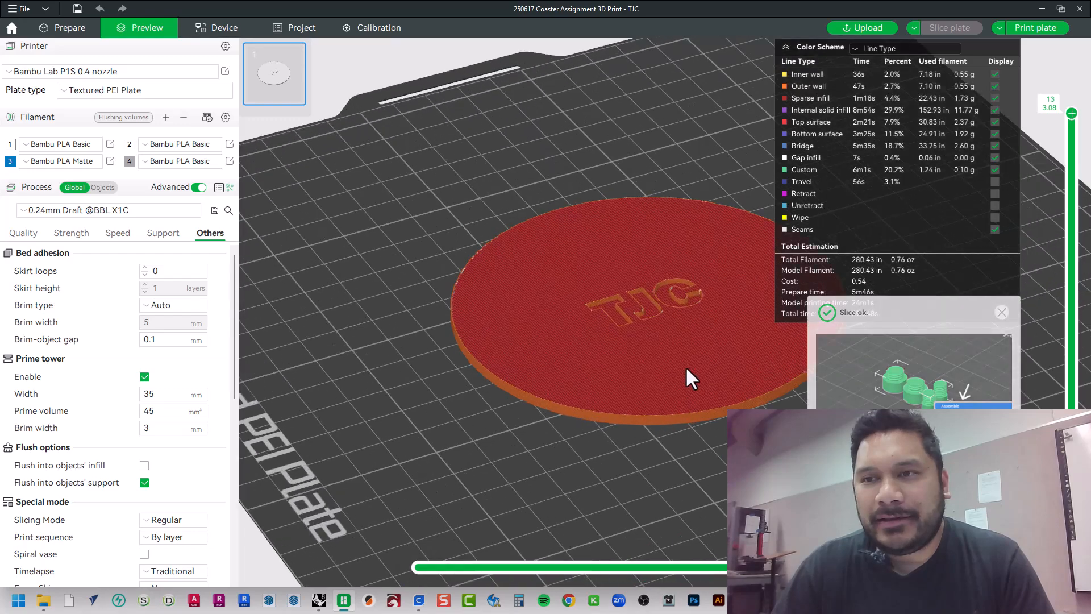
{"action": "scroll", "coordinate": [688, 381], "scroll_direction": "down", "scroll_amount": 5}
{"action": "scroll", "coordinate": [682, 382], "scroll_direction": "up", "scroll_amount": 10}
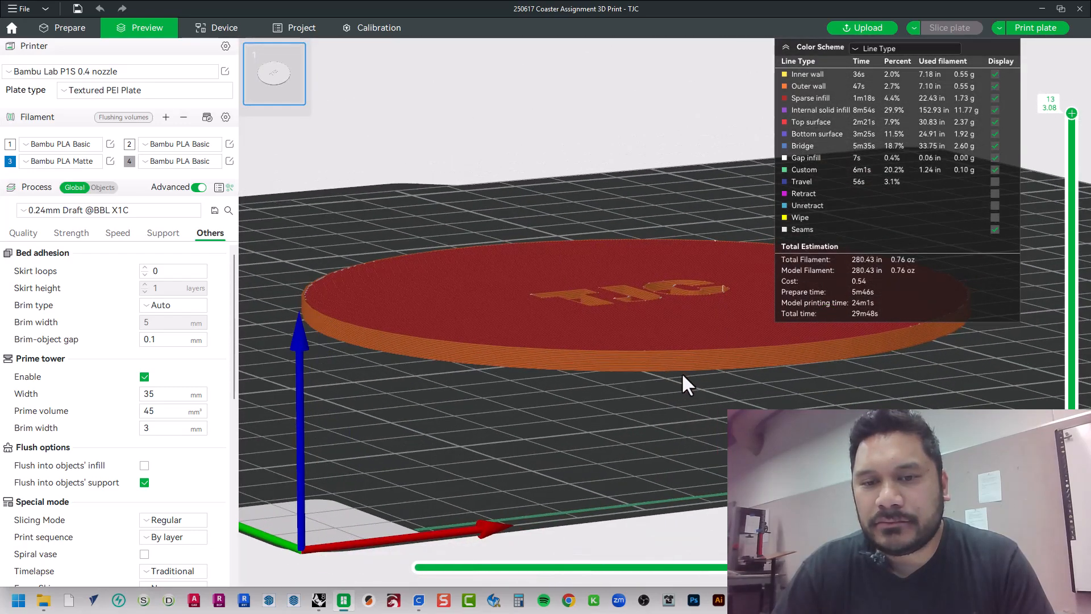
Examine the sliced layers along the coaster's rim and TJC lettering, and lower the layer preview to the bottom layers
{"action": "scroll", "coordinate": [662, 407], "scroll_direction": "up", "scroll_amount": 4}
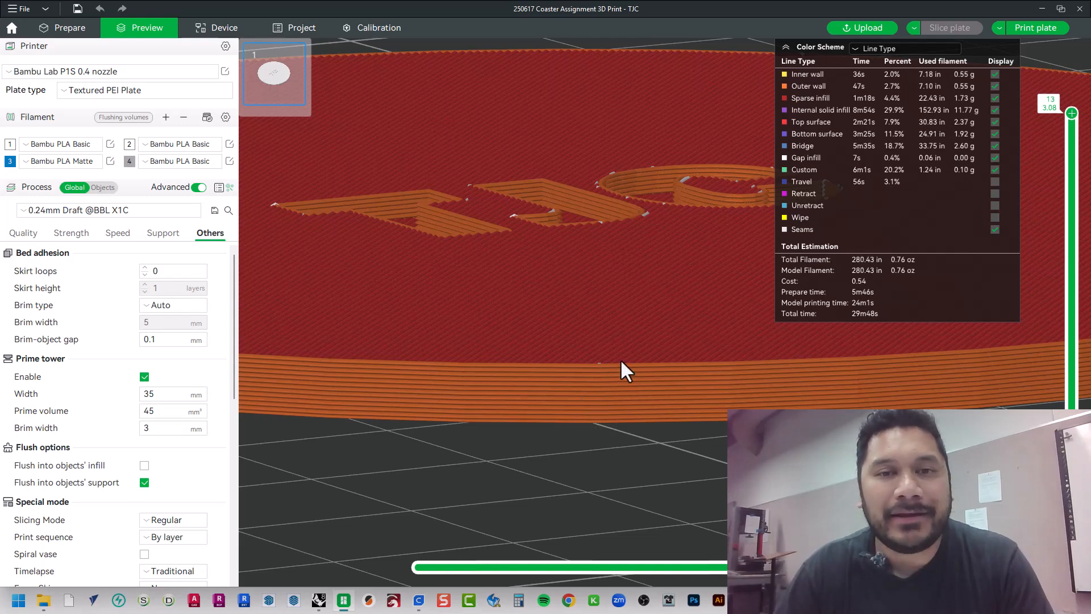
{"action": "scroll", "coordinate": [621, 361], "scroll_direction": "down", "scroll_amount": 8}
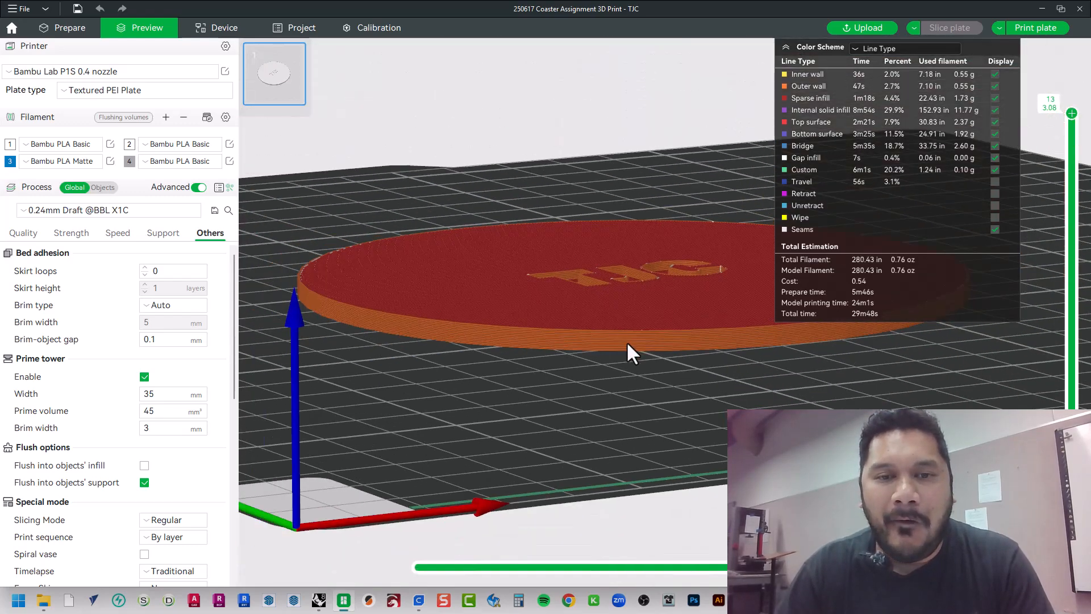
{"action": "scroll", "coordinate": [629, 353], "scroll_direction": "up", "scroll_amount": 2}
{"action": "left_click_drag", "start_coordinate": [634, 377], "coordinate": [625, 364]}
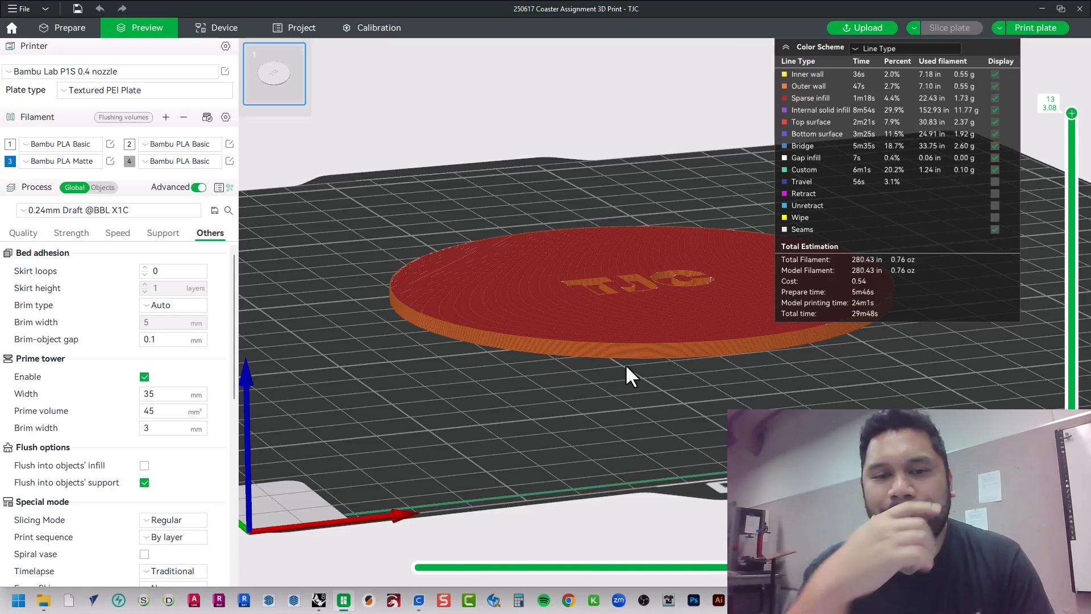
{"action": "scroll", "coordinate": [620, 362], "scroll_direction": "up", "scroll_amount": 2}
{"action": "left_click_drag", "start_coordinate": [616, 358], "coordinate": [679, 378]}
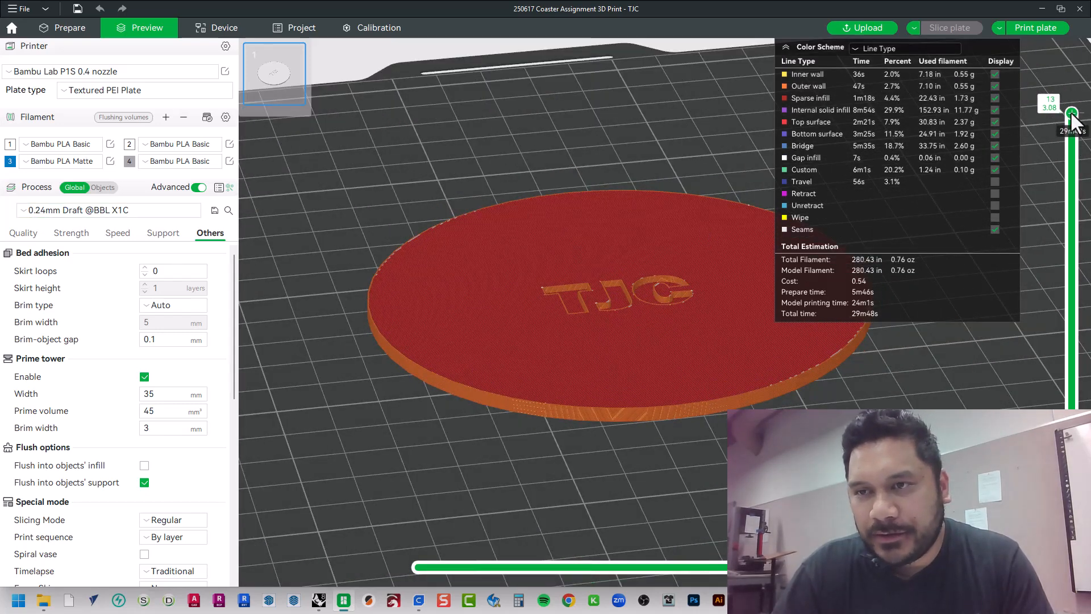
{"action": "left_click_drag", "start_coordinate": [1072, 114], "coordinate": [1072, 502]}
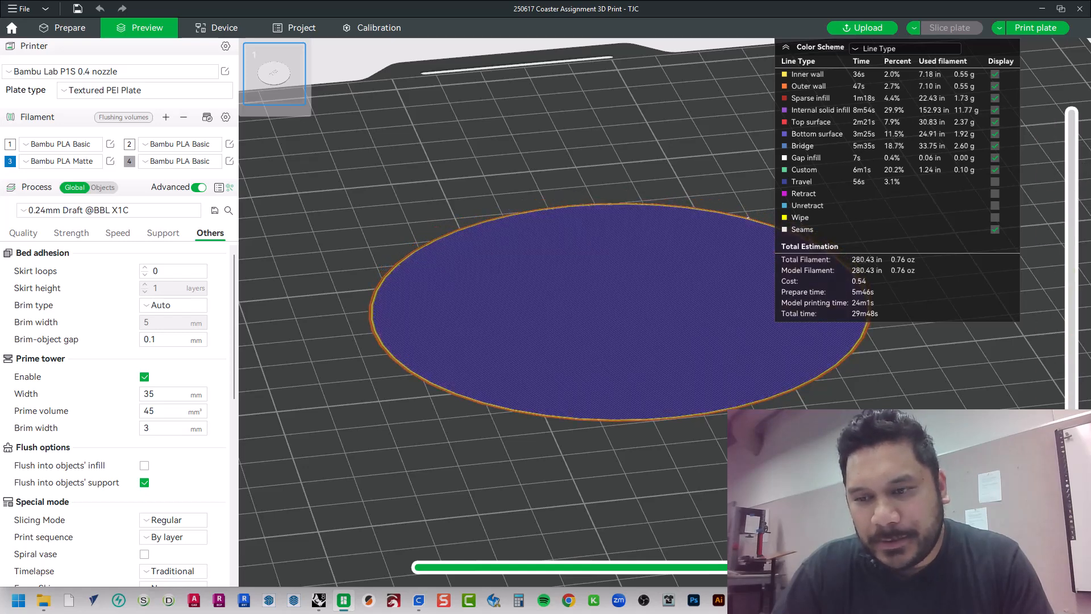
Raise the layer preview to the top layer and export the plate sliced file as 250617 Coaster Assignment 3D Print - TJC.gcode in Gcode 3MF format
{"action": "left_click_drag", "start_coordinate": [1072, 502], "coordinate": [1072, 112]}
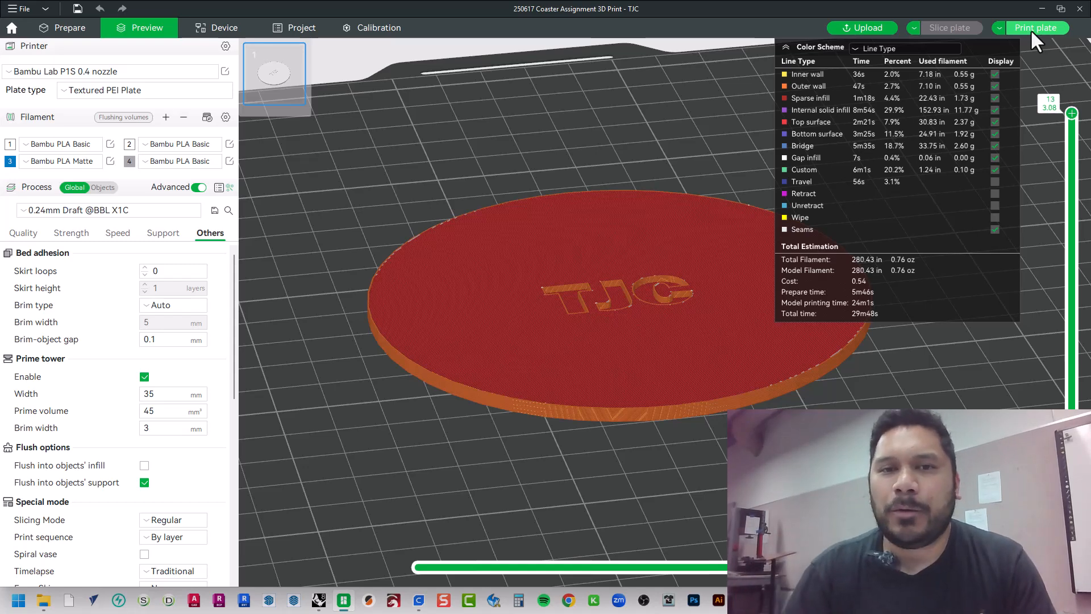
{"action": "left_click", "coordinate": [998, 29]}
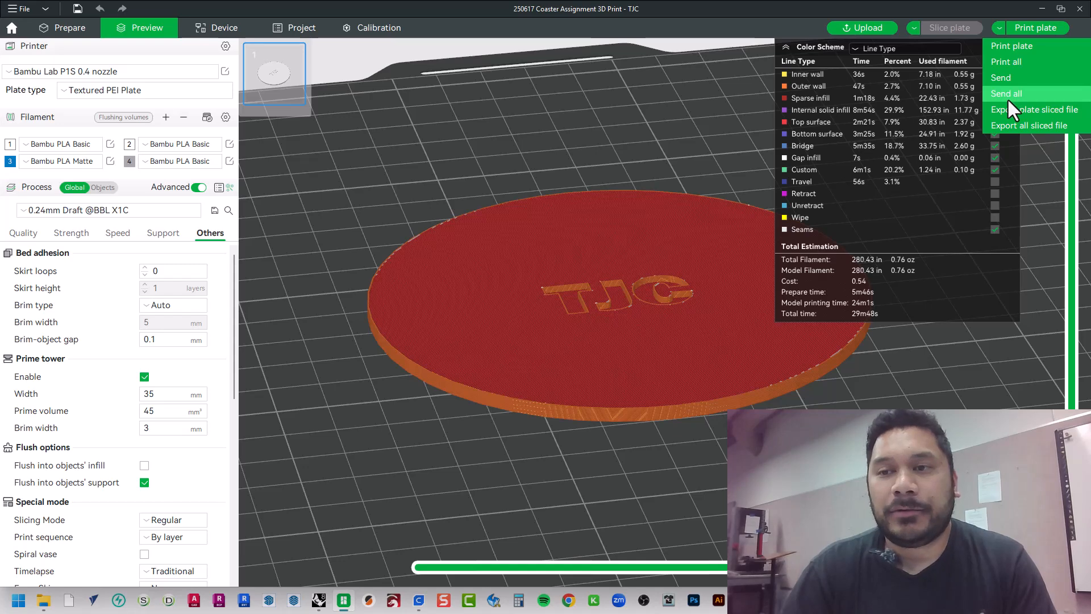
{"action": "left_click", "coordinate": [1058, 113]}
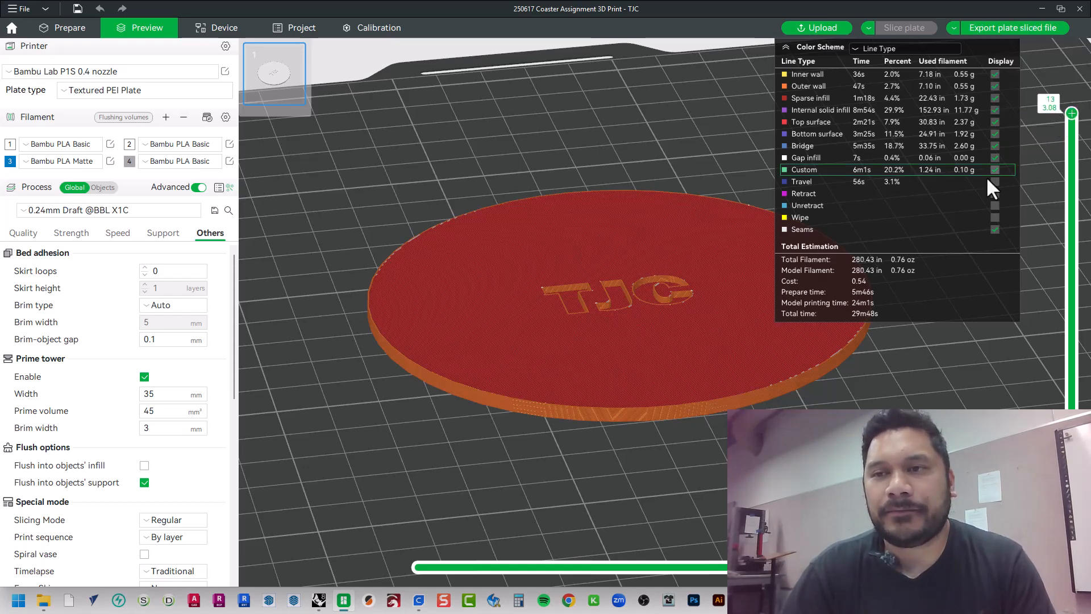
{"action": "left_click", "coordinate": [1012, 29]}
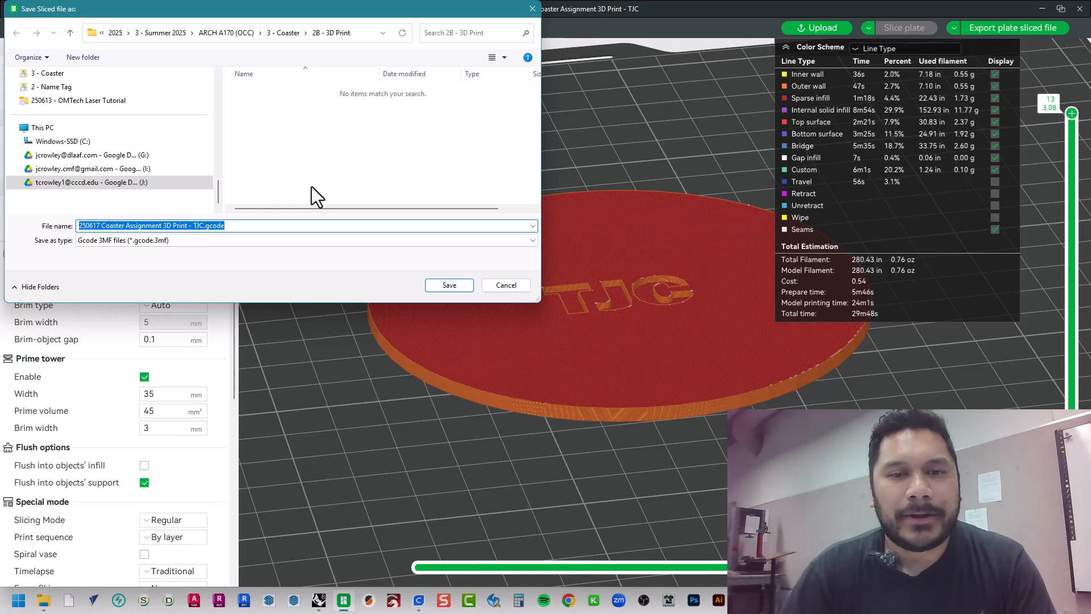
{"action": "left_click_drag", "start_coordinate": [220, 8], "coordinate": [477, 152]}
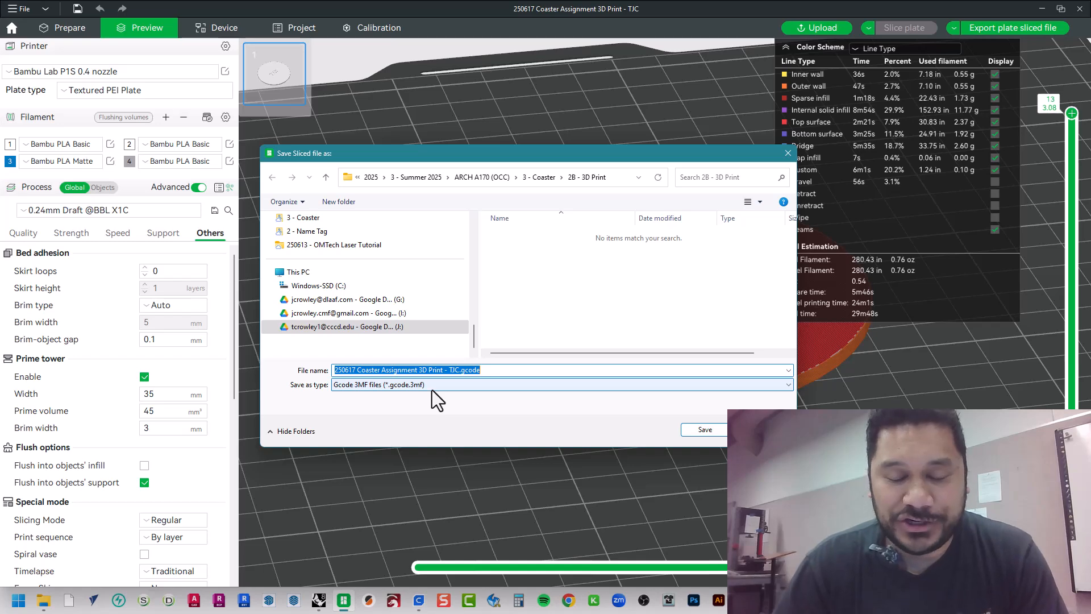
{"action": "left_click", "coordinate": [524, 284]}
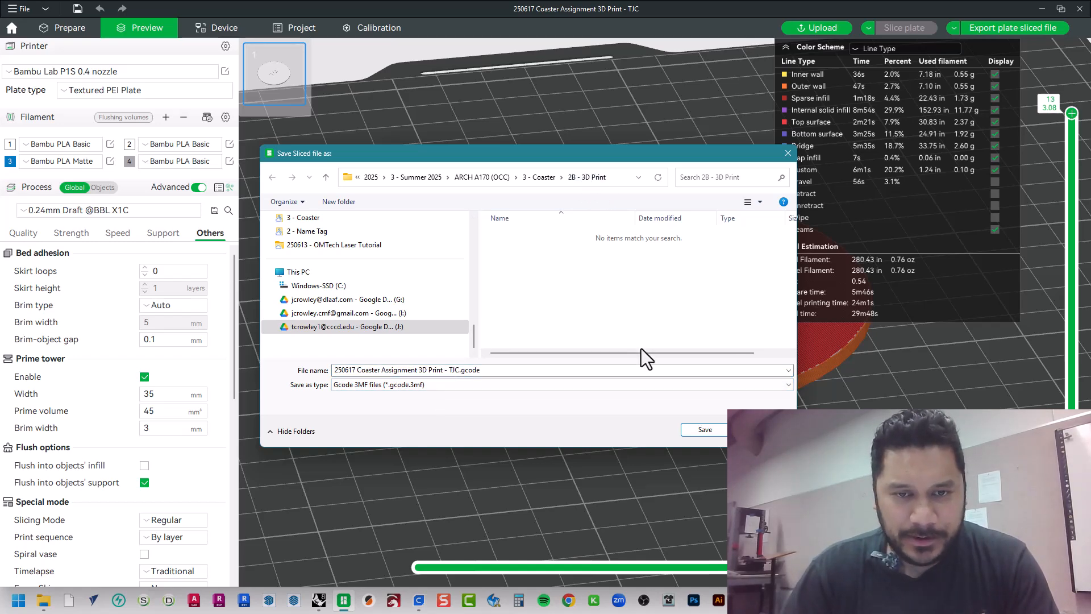
{"action": "left_click", "coordinate": [705, 432]}
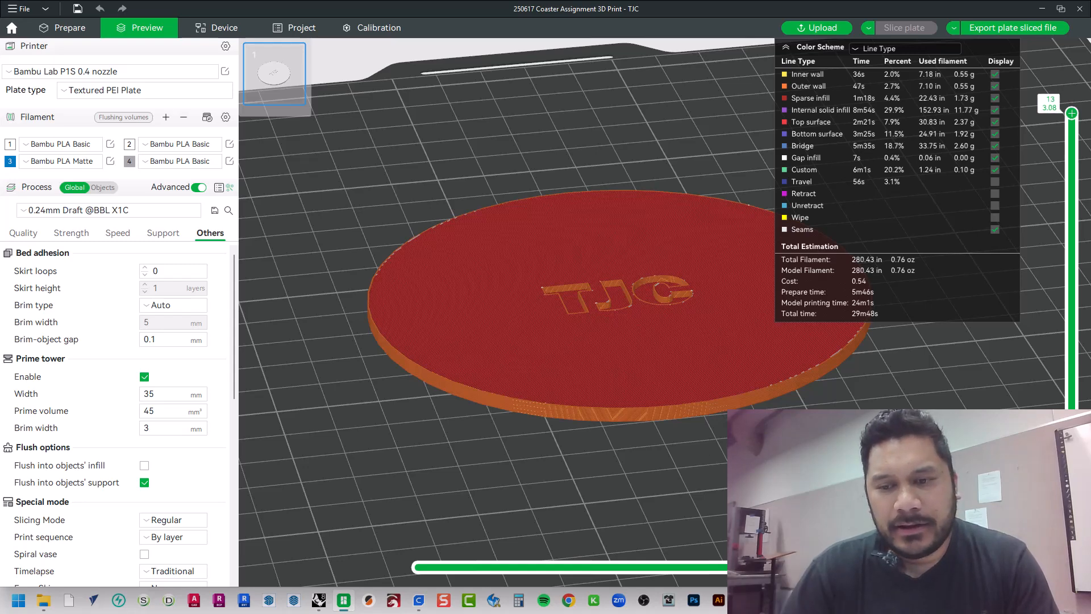
Switch to File Explorer, widen the name column in the 2B - 3D Print folder and select the exported TJC.gcode file
{"action": "key", "text": "super+e"}
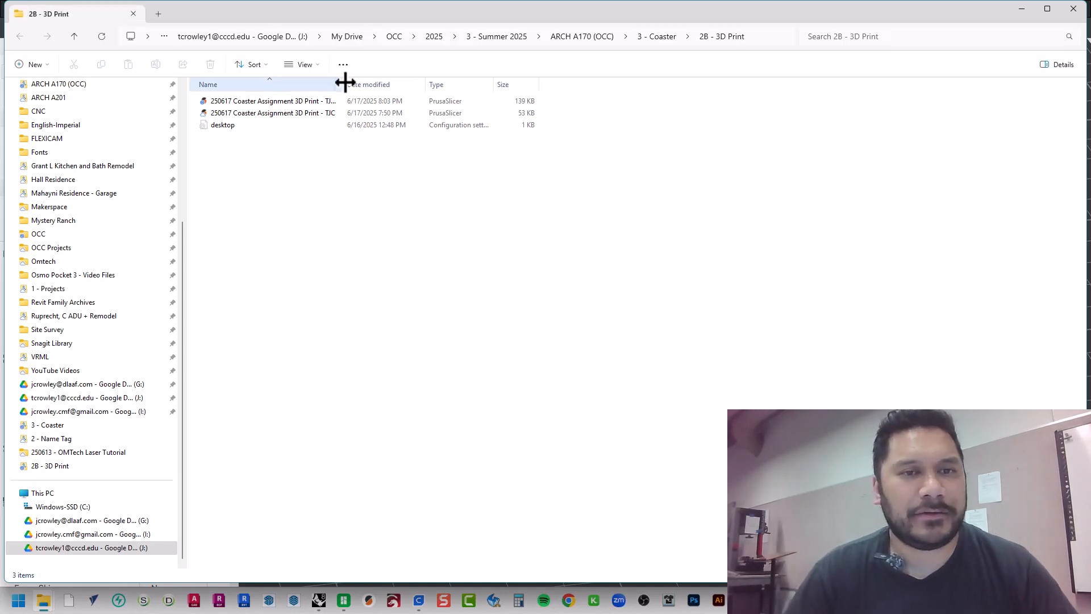
{"action": "left_click_drag", "start_coordinate": [343, 83], "coordinate": [438, 101]}
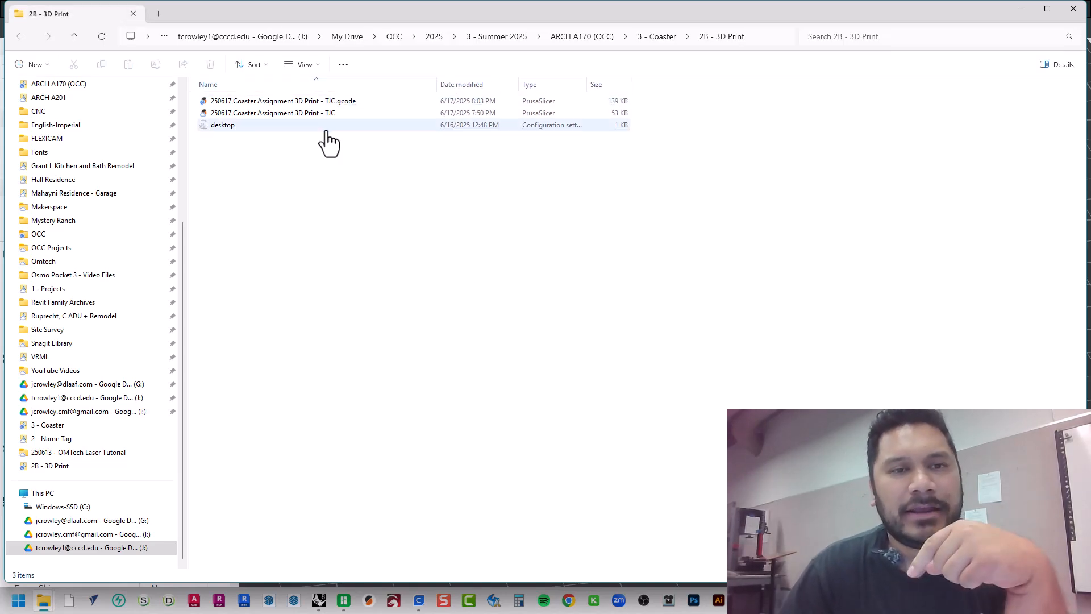
{"action": "left_click", "coordinate": [311, 114]}
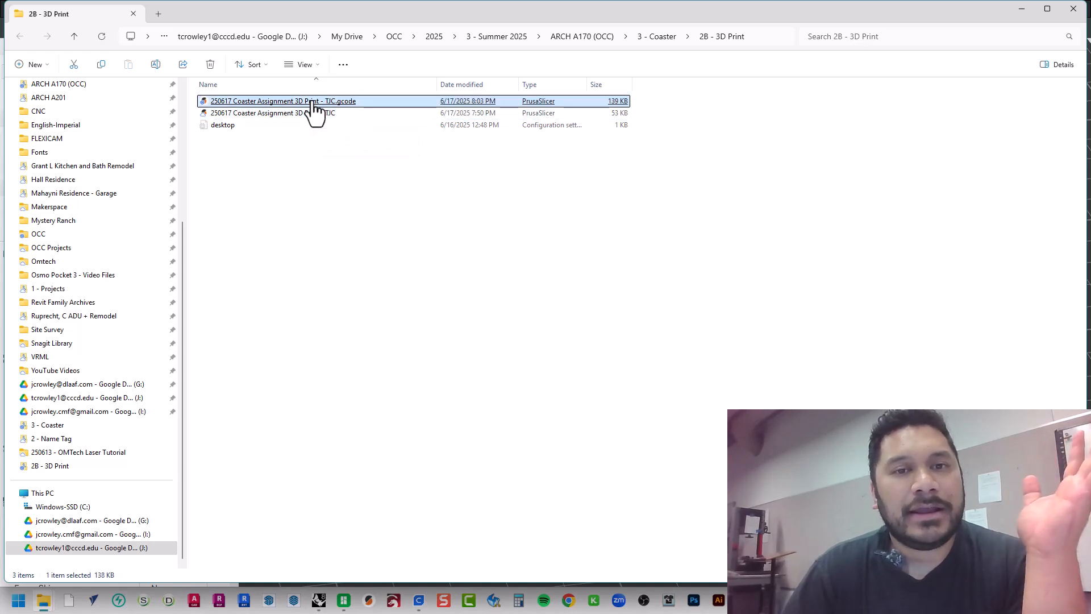
{"action": "left_click", "coordinate": [374, 102]}
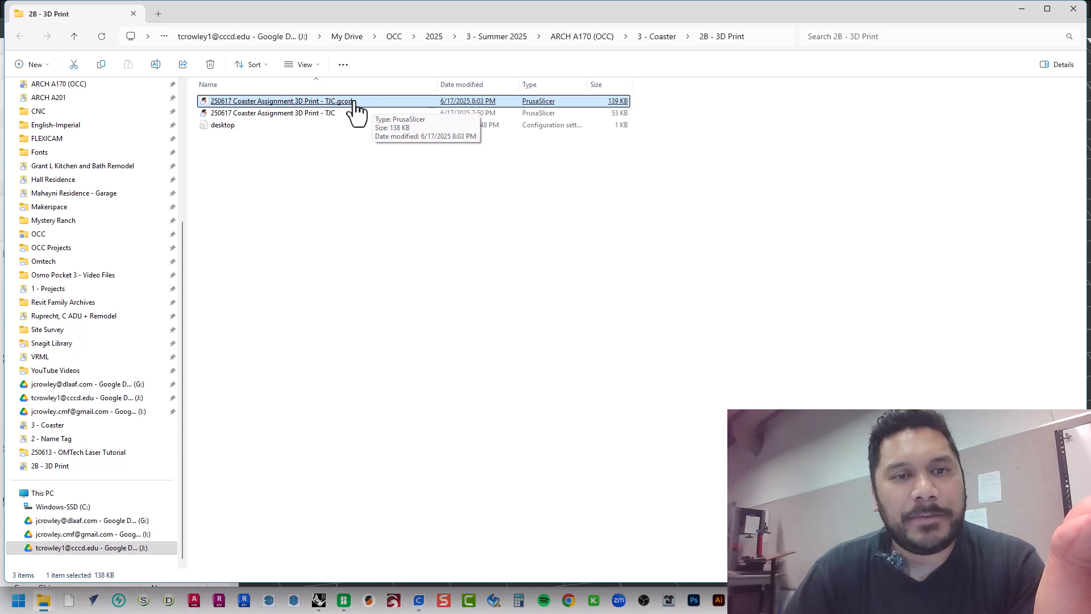
Open the exported TJC.gcode file in Notepad just once by choosing another app
{"action": "right_click", "coordinate": [351, 103]}
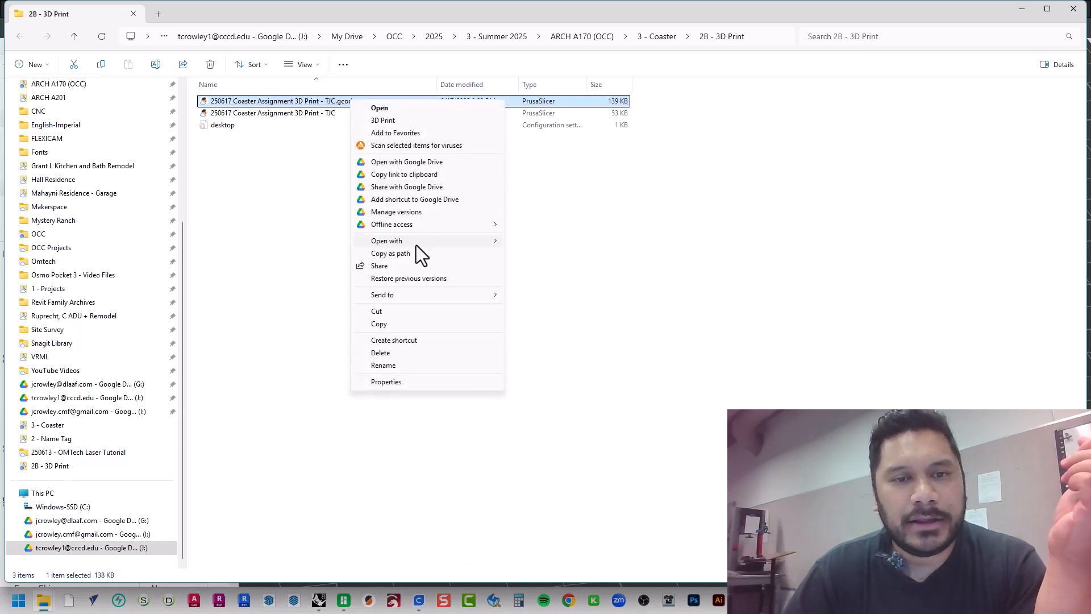
{"action": "mouse_move", "coordinate": [416, 244]}
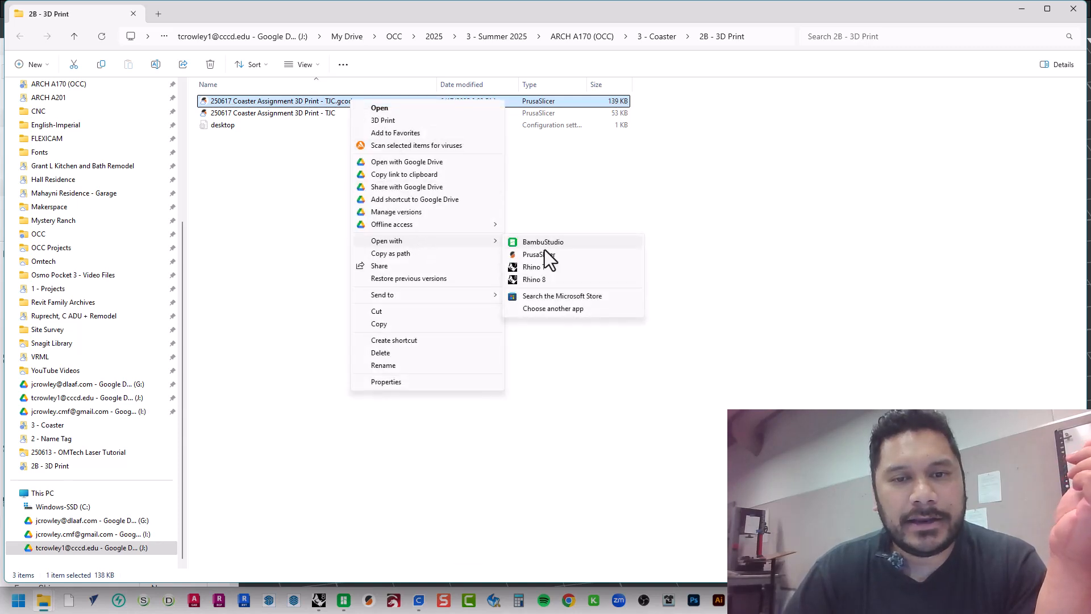
{"action": "left_click", "coordinate": [564, 311]}
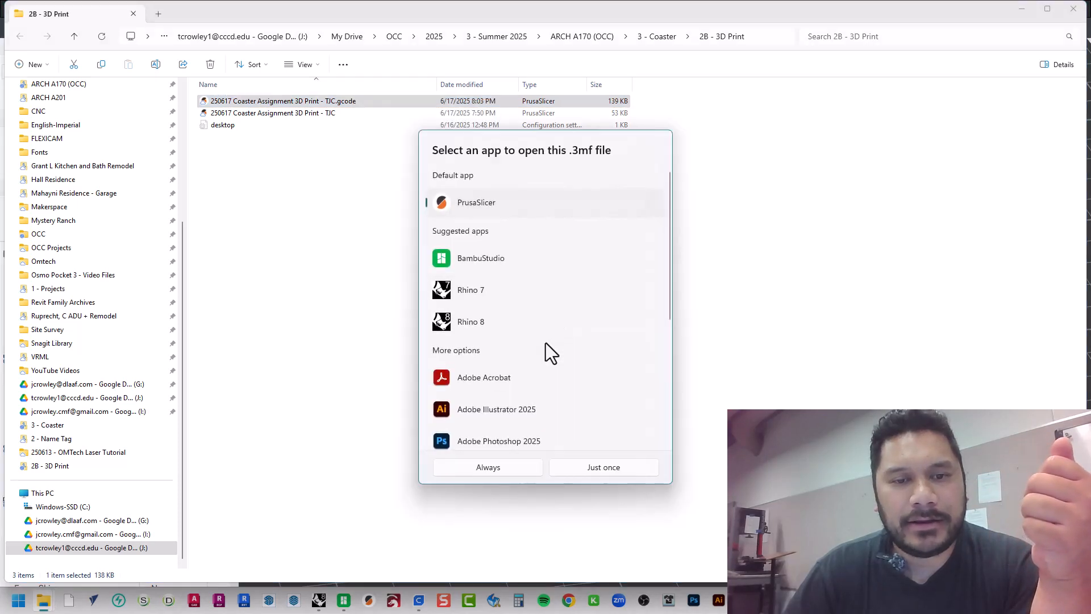
{"action": "scroll", "coordinate": [540, 358], "scroll_direction": "down", "scroll_amount": 5}
{"action": "left_click", "coordinate": [533, 246]}
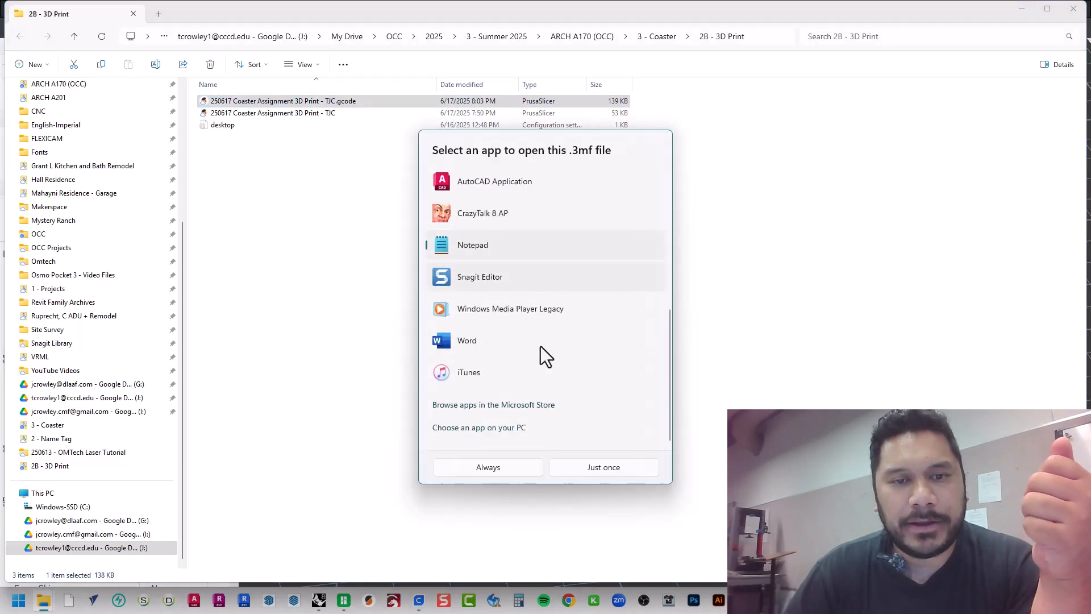
{"action": "left_click", "coordinate": [581, 472]}
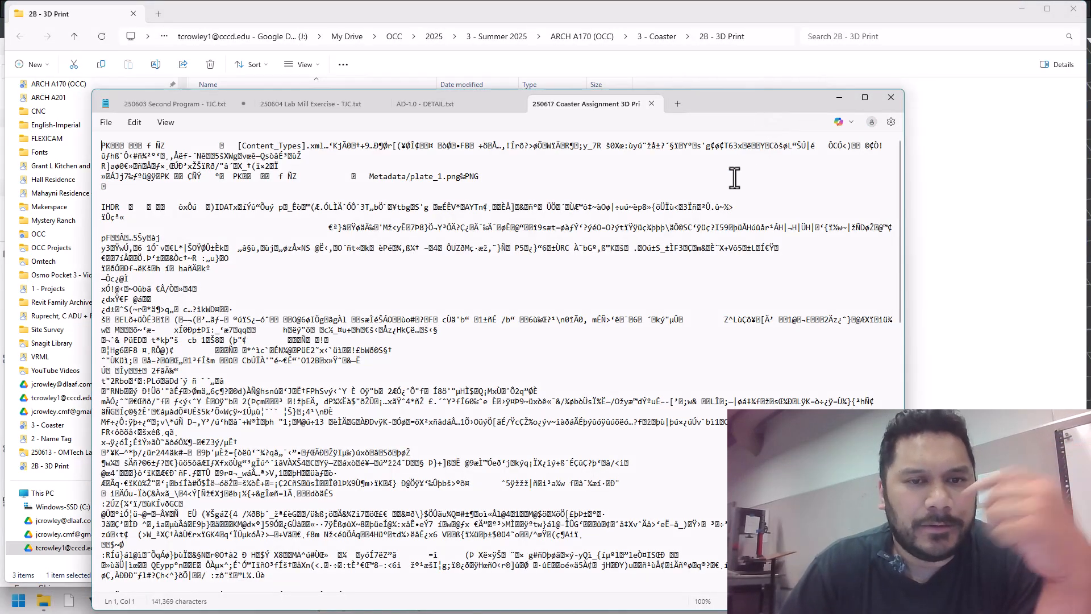
Look through the exported file's contents in an enlarged Notepad window, close it and return to Bambu Studio
{"action": "scroll", "coordinate": [732, 177], "scroll_direction": "down", "scroll_amount": 15}
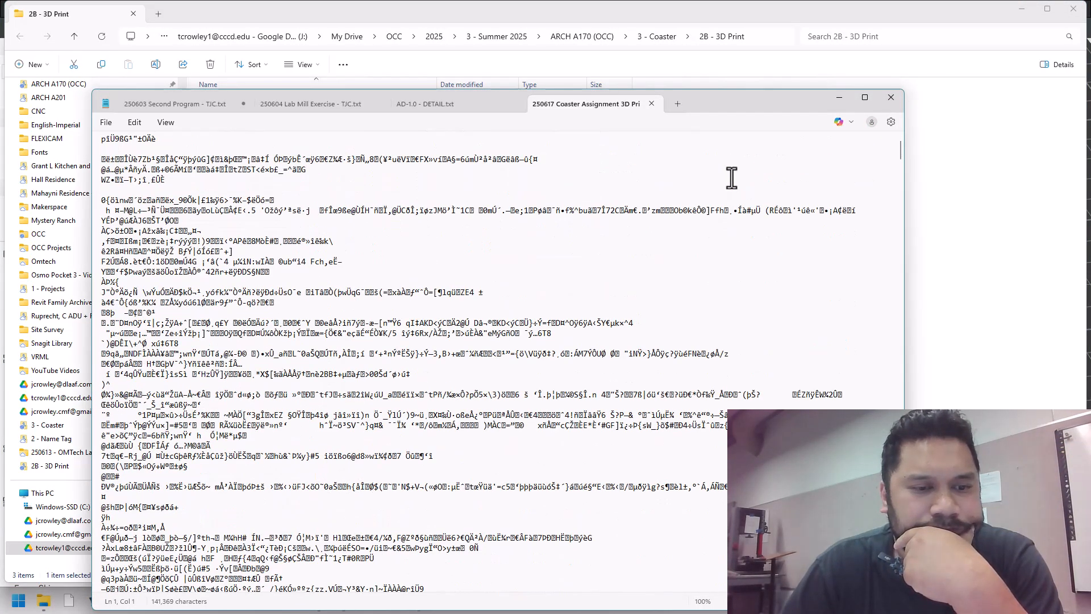
{"action": "scroll", "coordinate": [732, 178], "scroll_direction": "down", "scroll_amount": 5}
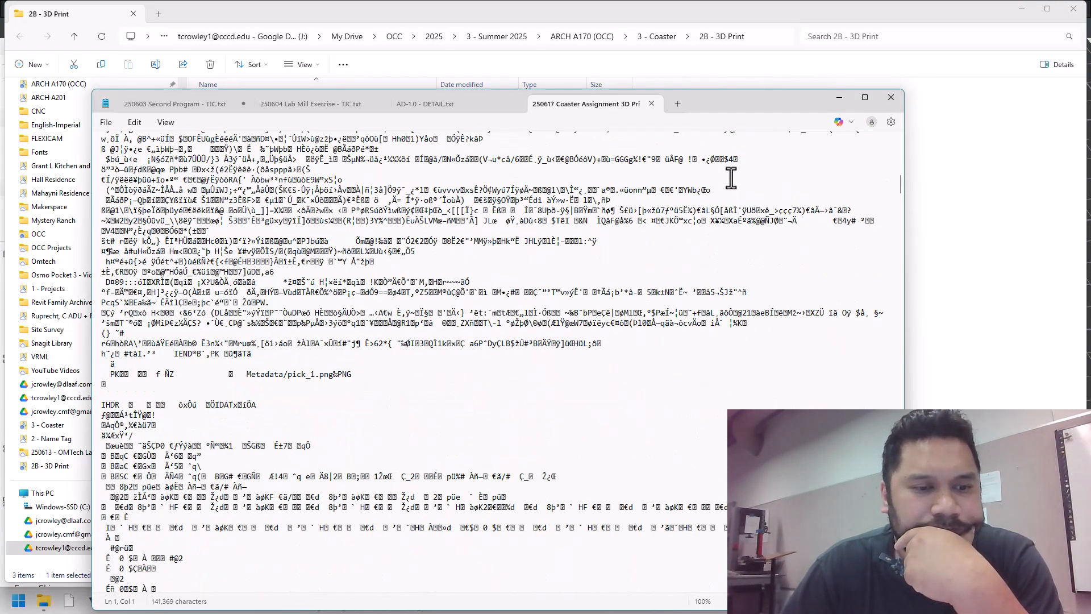
{"action": "left_click", "coordinate": [865, 97]}
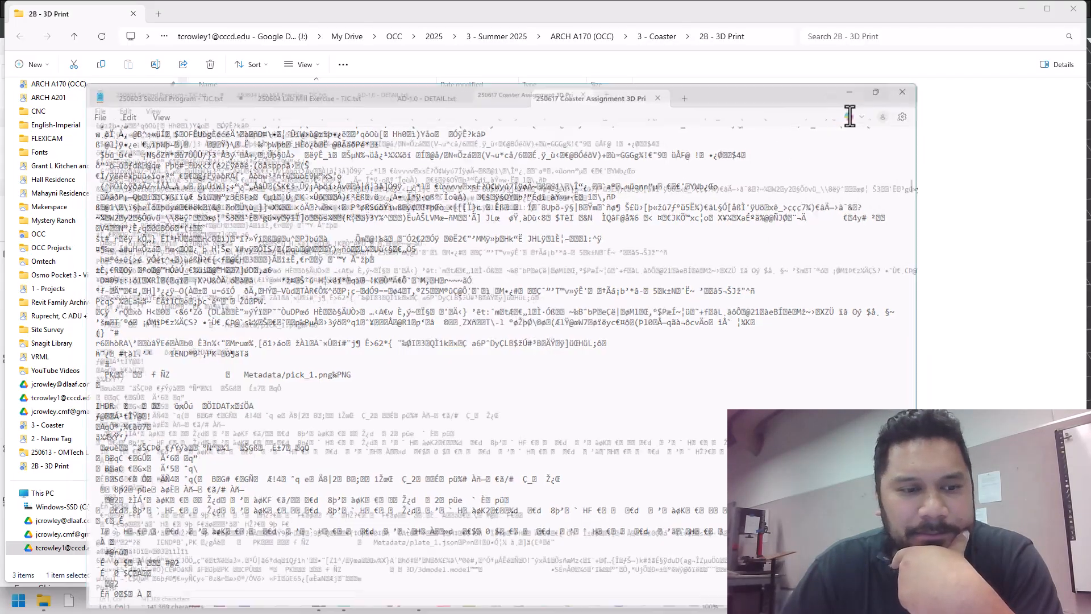
{"action": "scroll", "coordinate": [500, 390], "scroll_direction": "down", "scroll_amount": 10}
{"action": "scroll", "coordinate": [508, 390], "scroll_direction": "down", "scroll_amount": 10}
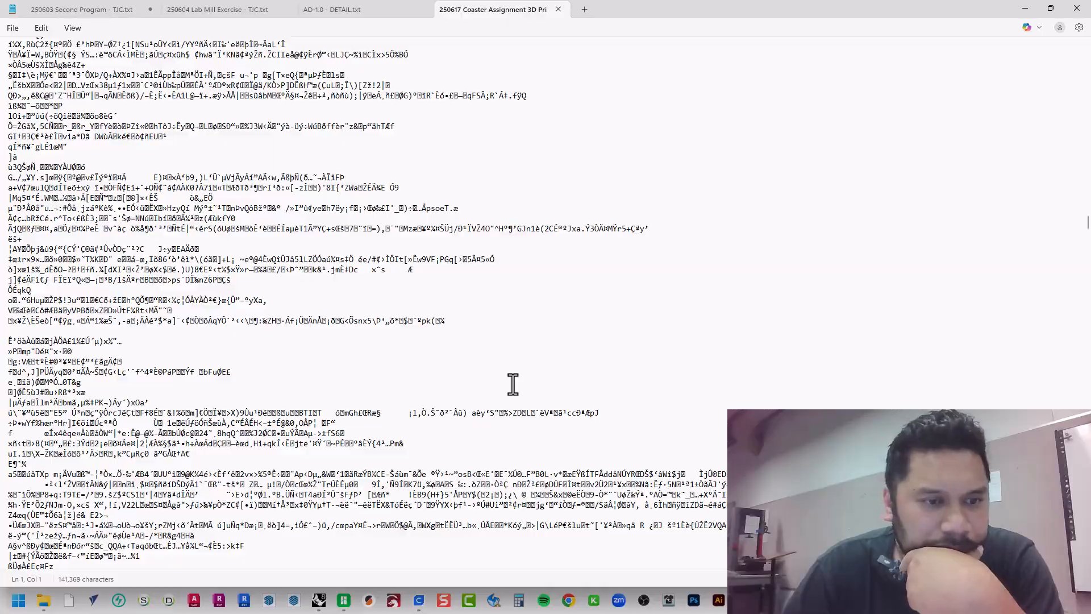
{"action": "scroll", "coordinate": [513, 385], "scroll_direction": "down", "scroll_amount": 10}
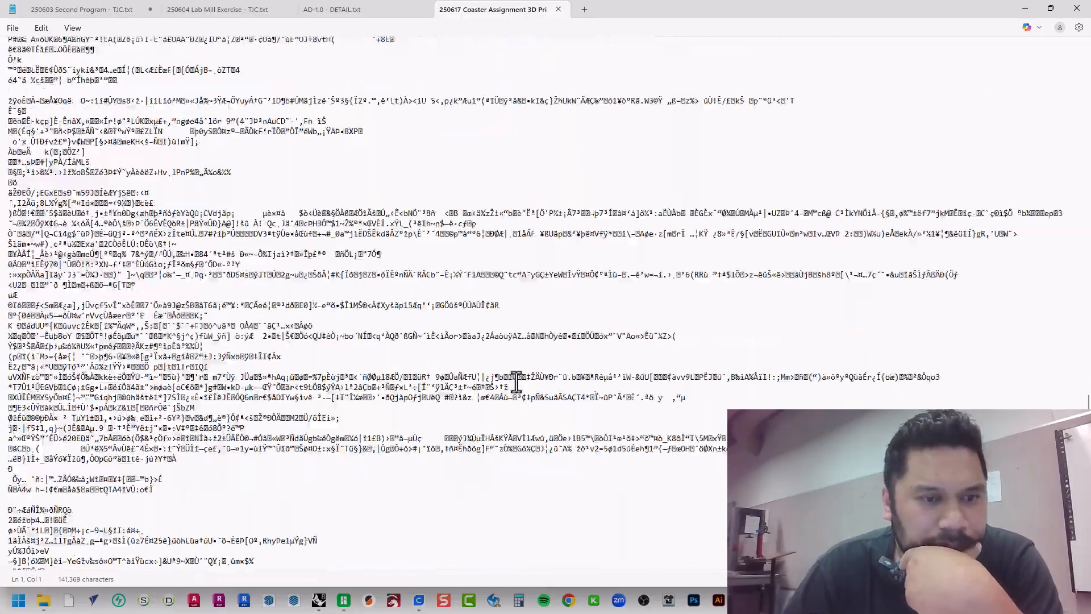
{"action": "scroll", "coordinate": [516, 383], "scroll_direction": "down", "scroll_amount": 10}
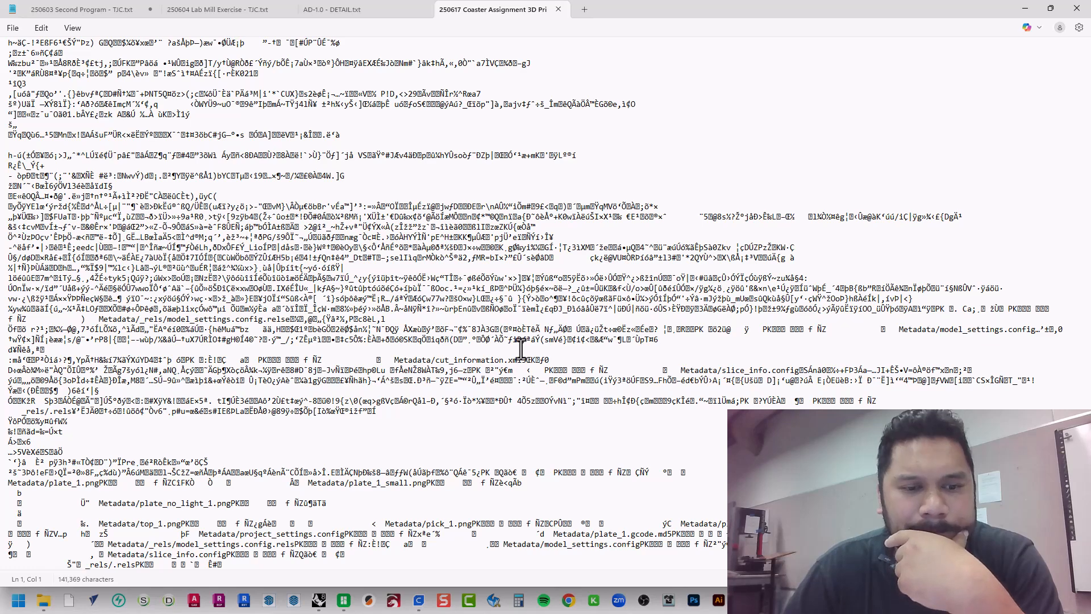
{"action": "left_click", "coordinate": [1080, 10]}
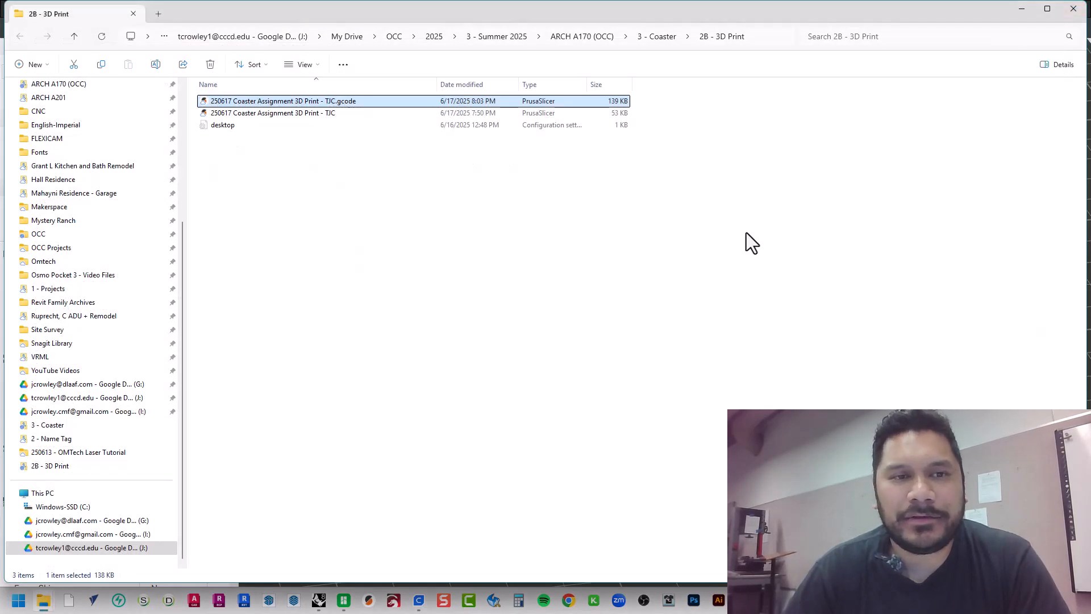
{"action": "key", "text": "alt+Tab"}
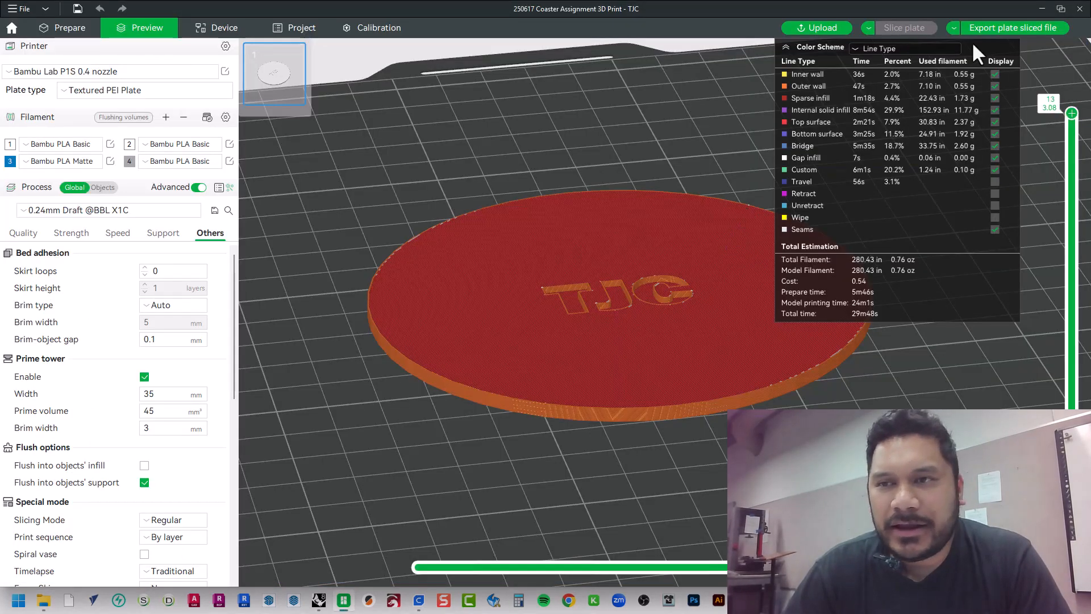
{"action": "left_click", "coordinate": [952, 27]}
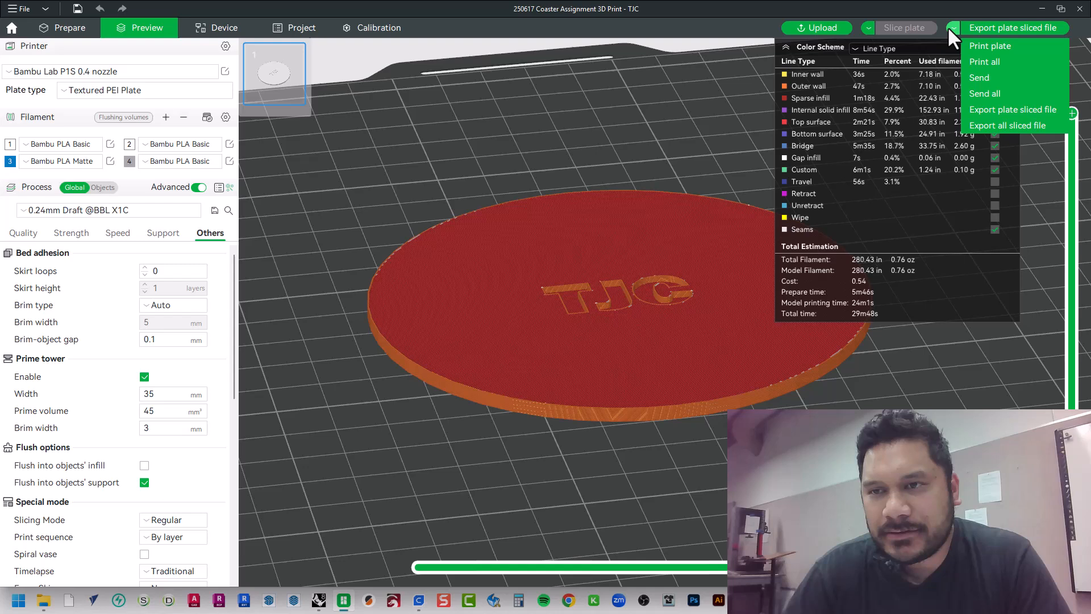
{"action": "left_click", "coordinate": [969, 125]}
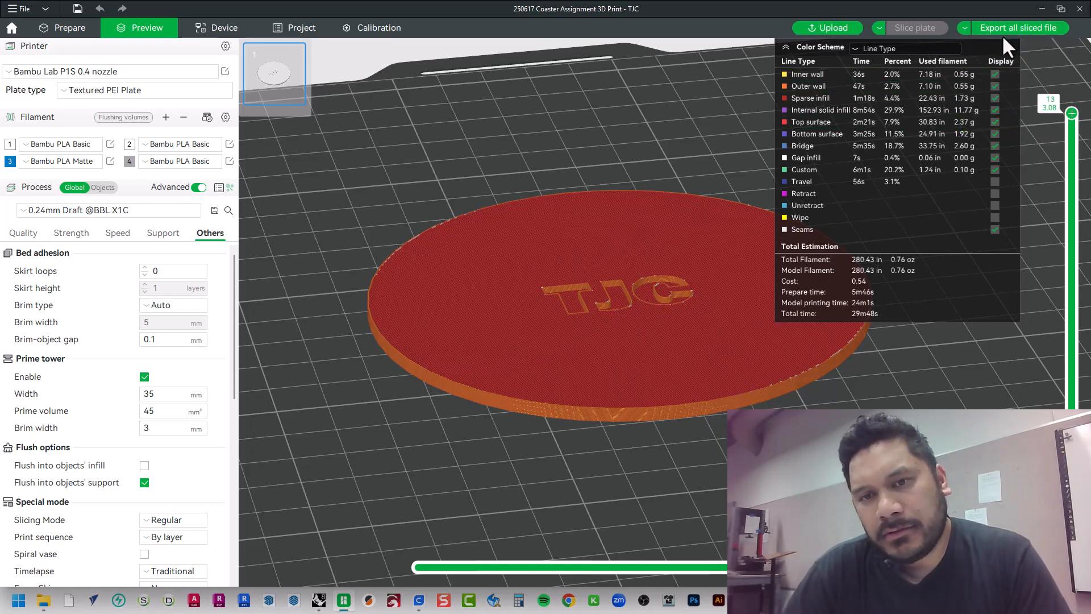
{"action": "left_click", "coordinate": [1002, 28]}
{"action": "left_click", "coordinate": [534, 390]}
{"action": "left_click", "coordinate": [534, 390]}
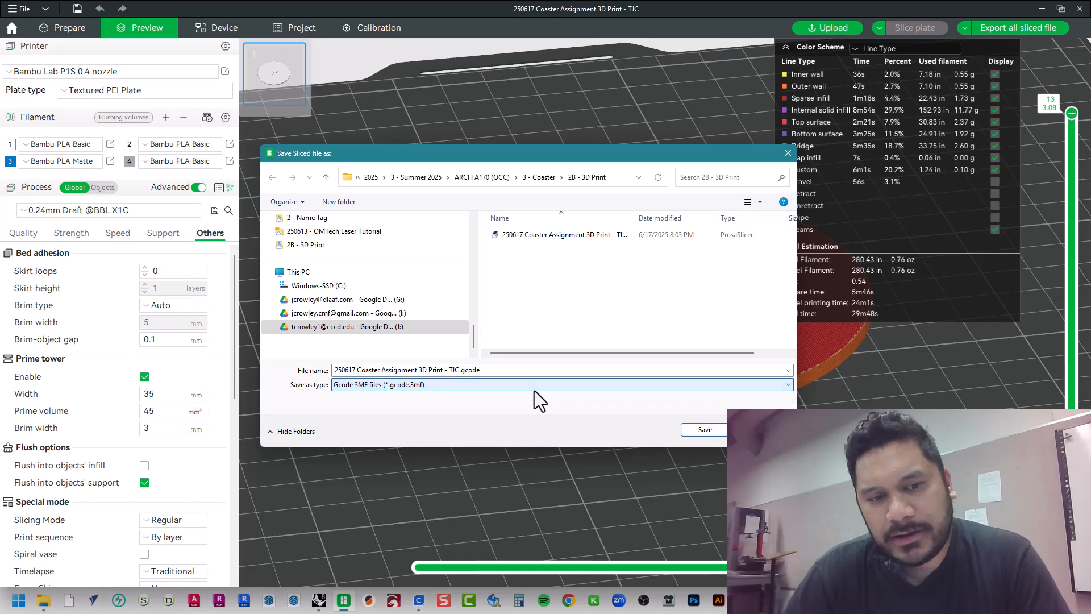
{"action": "key", "text": "Escape"}
Export the plate's G-code to the 2B - 3D Print folder as 250617 Coaster Assignment 3D Print - TJC_PLA_29m48s in G-code (*.gcode) format
{"action": "left_click", "coordinate": [29, 9]}
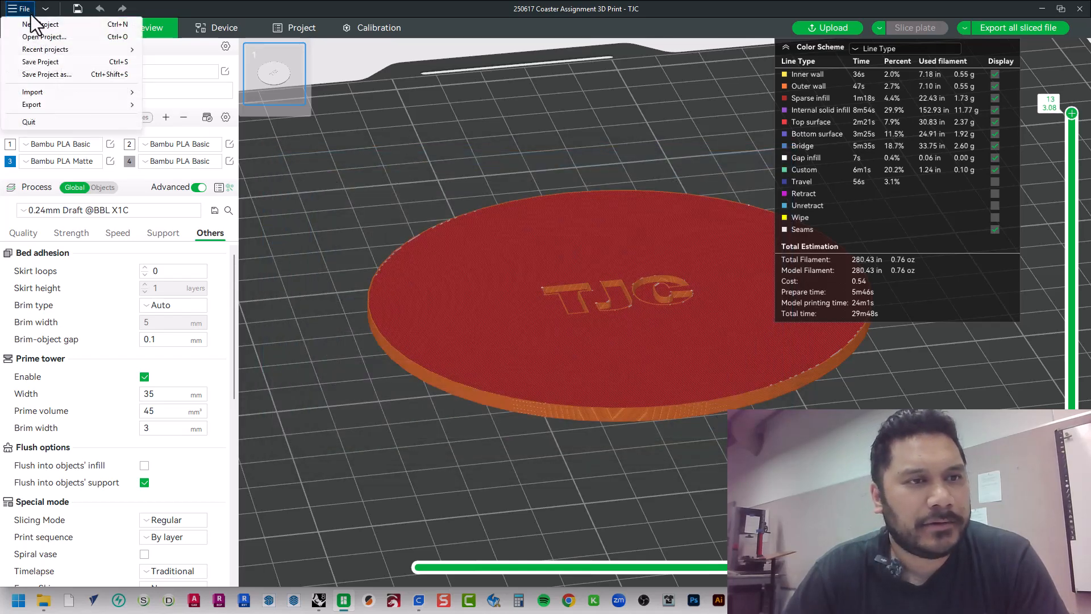
{"action": "mouse_move", "coordinate": [87, 107]}
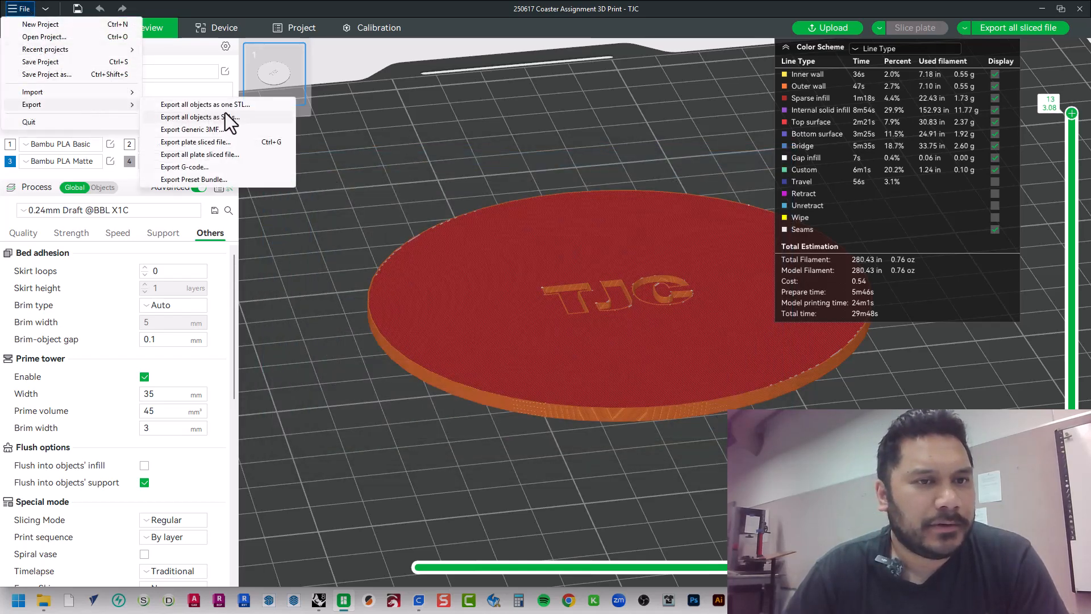
{"action": "left_click", "coordinate": [228, 168]}
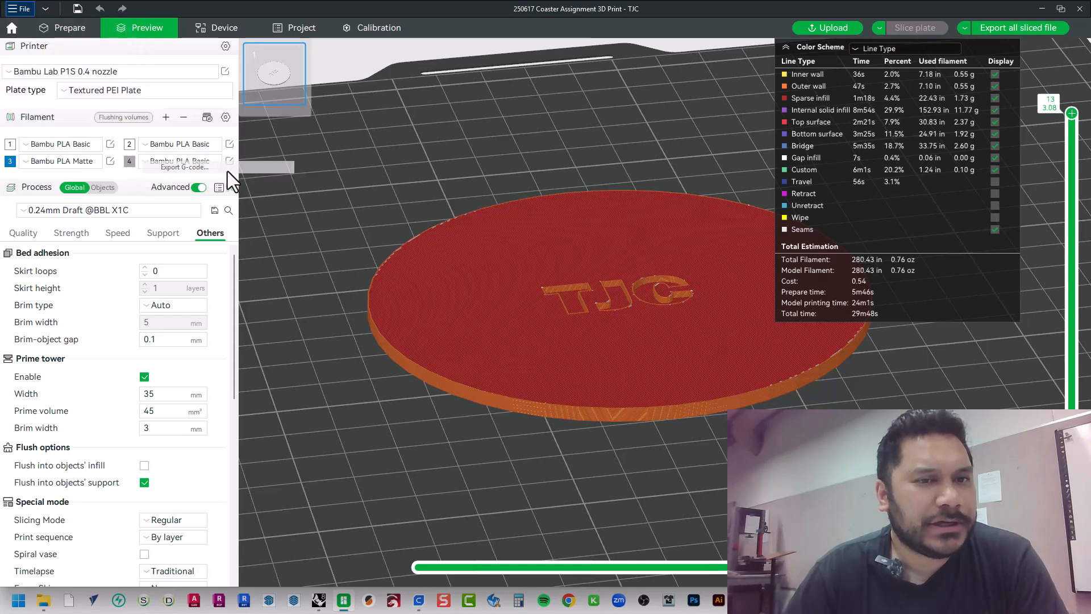
{"action": "left_click", "coordinate": [575, 384]}
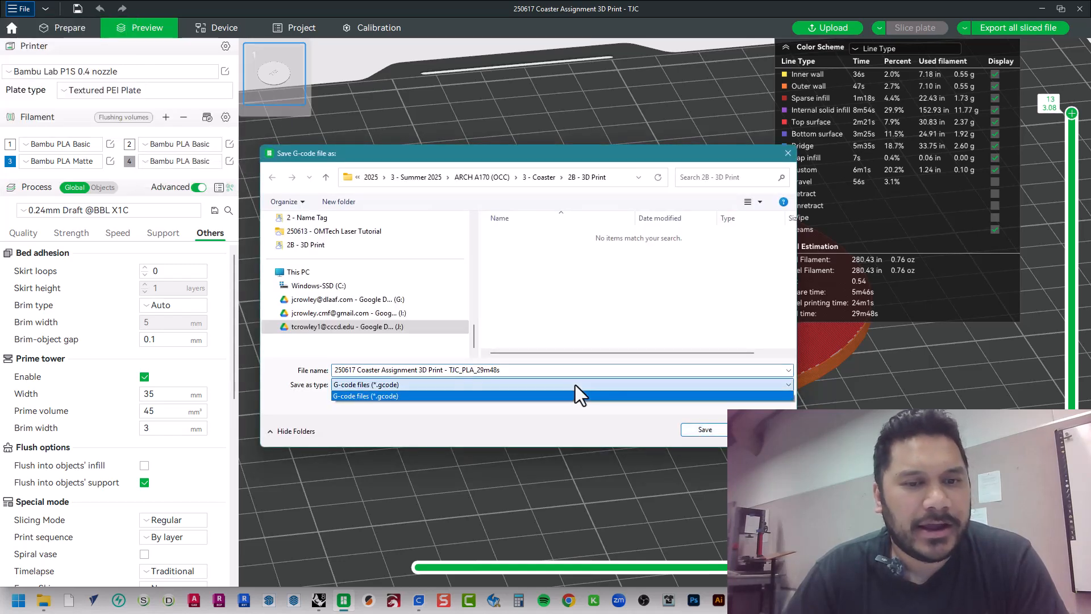
{"action": "left_click", "coordinate": [575, 384]}
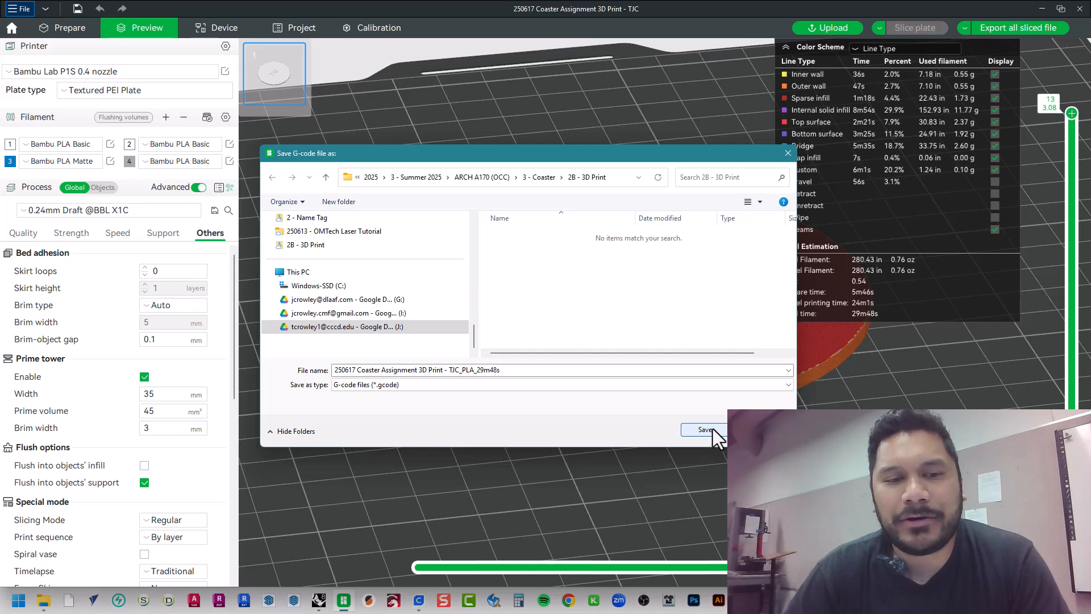
{"action": "left_click", "coordinate": [550, 370]}
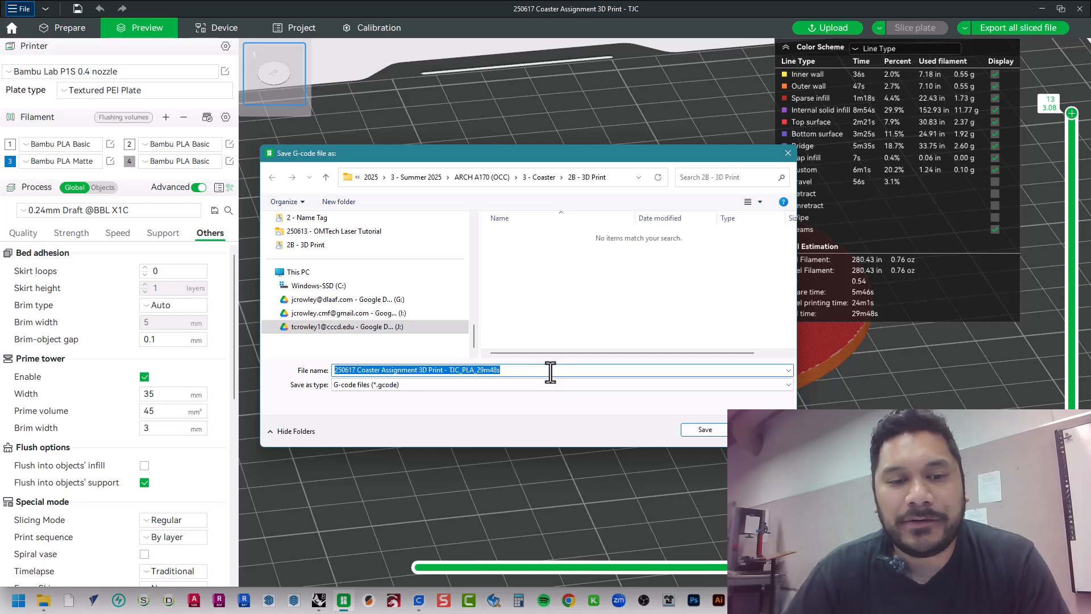
{"action": "left_click_drag", "start_coordinate": [520, 374], "coordinate": [459, 386]}
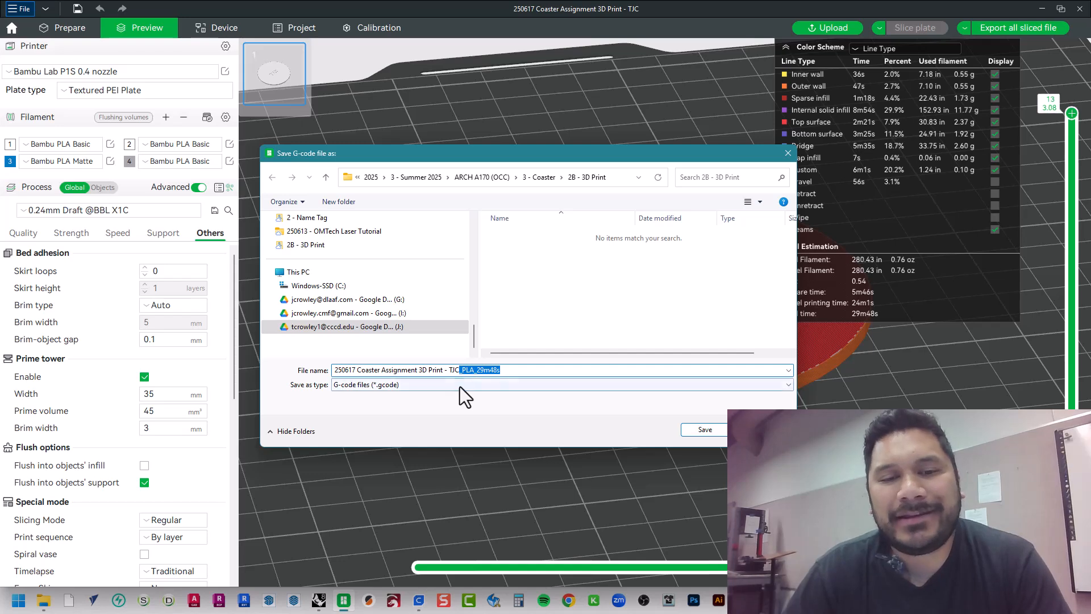
{"action": "double_click", "coordinate": [466, 370]}
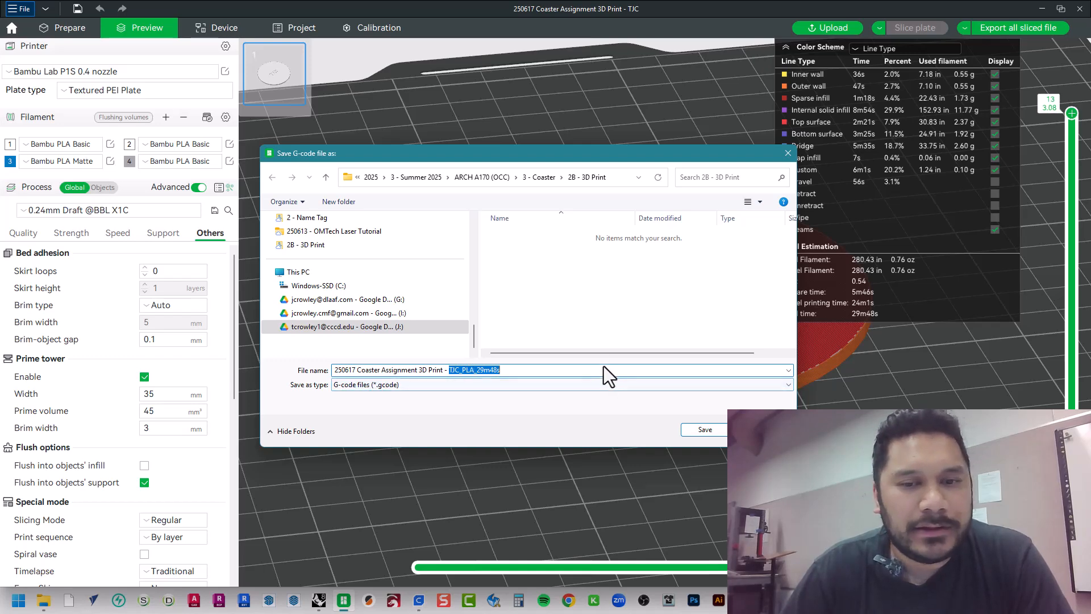
{"action": "left_click", "coordinate": [695, 431]}
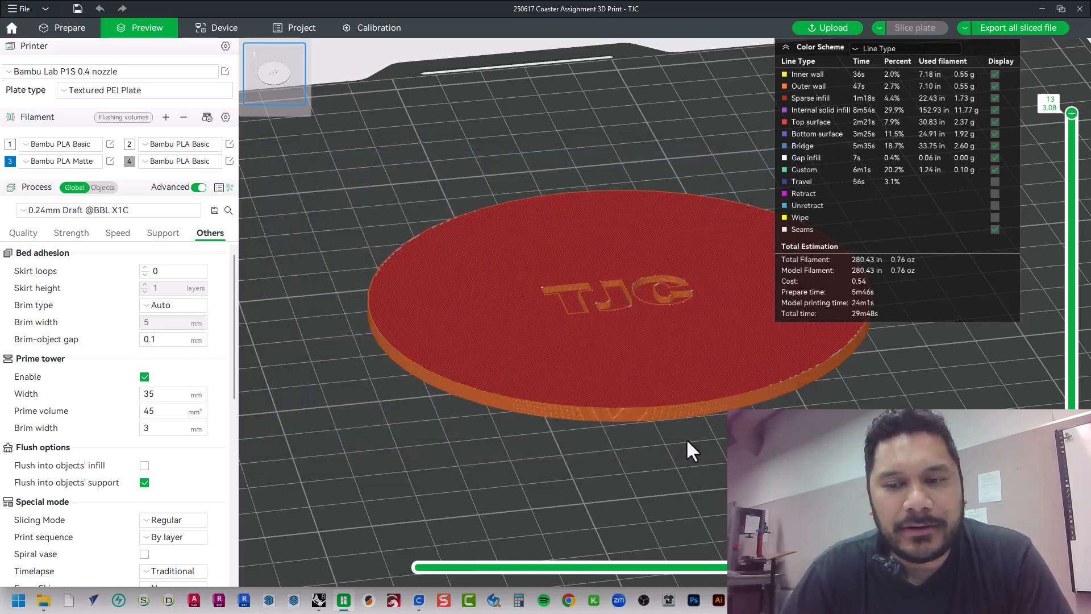
Switch to File Explorer, open the exported TJC_PLA_29m48s.gcode file in Notepad and maximize the Notepad window
{"action": "key", "text": "alt+Tab"}
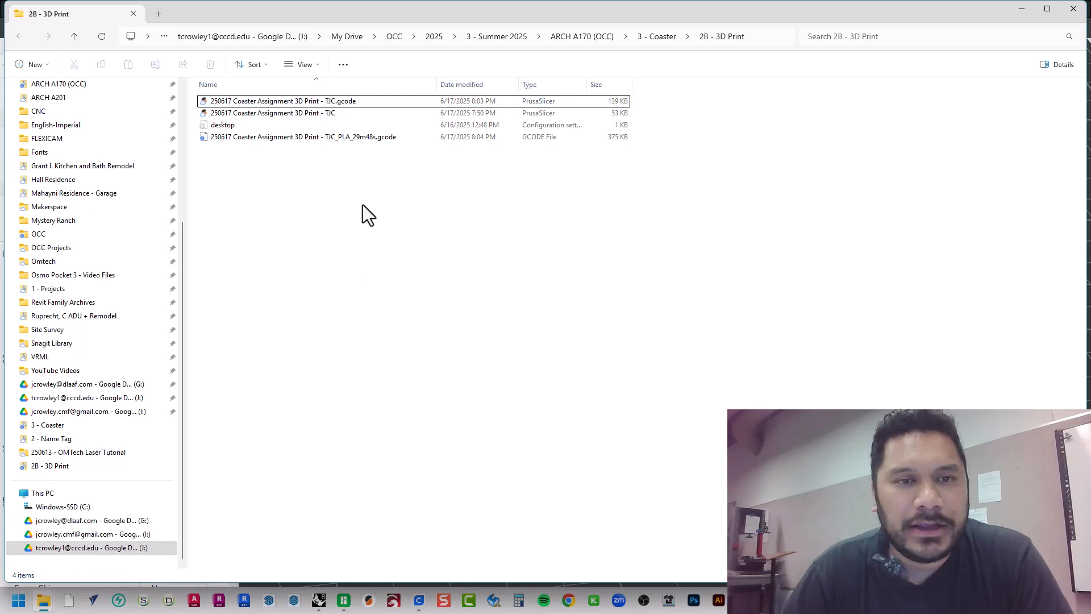
{"action": "left_click", "coordinate": [275, 137]}
{"action": "right_click", "coordinate": [275, 138]}
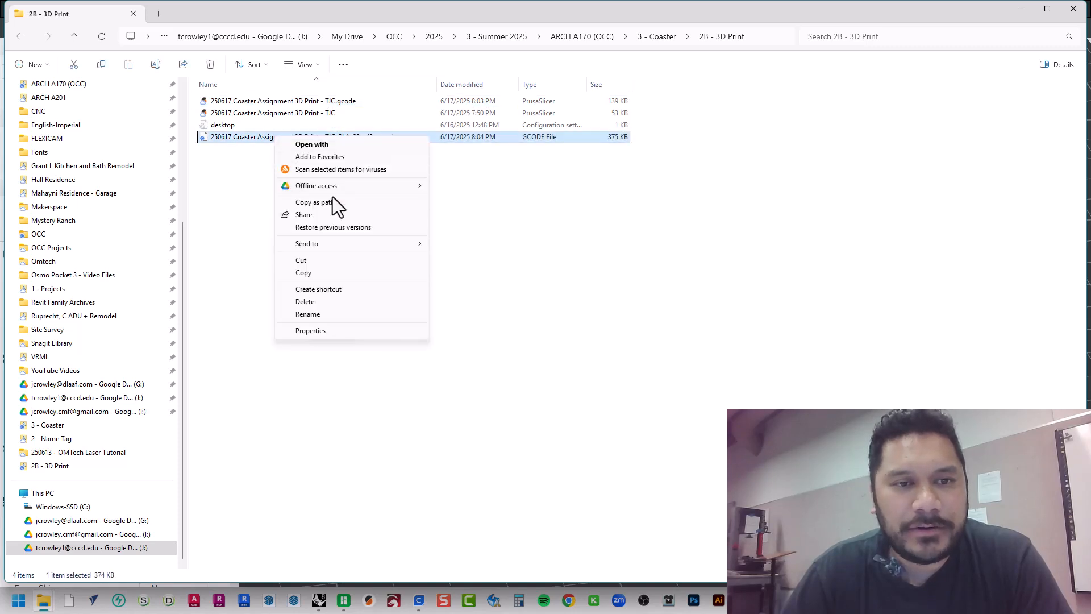
{"action": "left_click", "coordinate": [255, 166]}
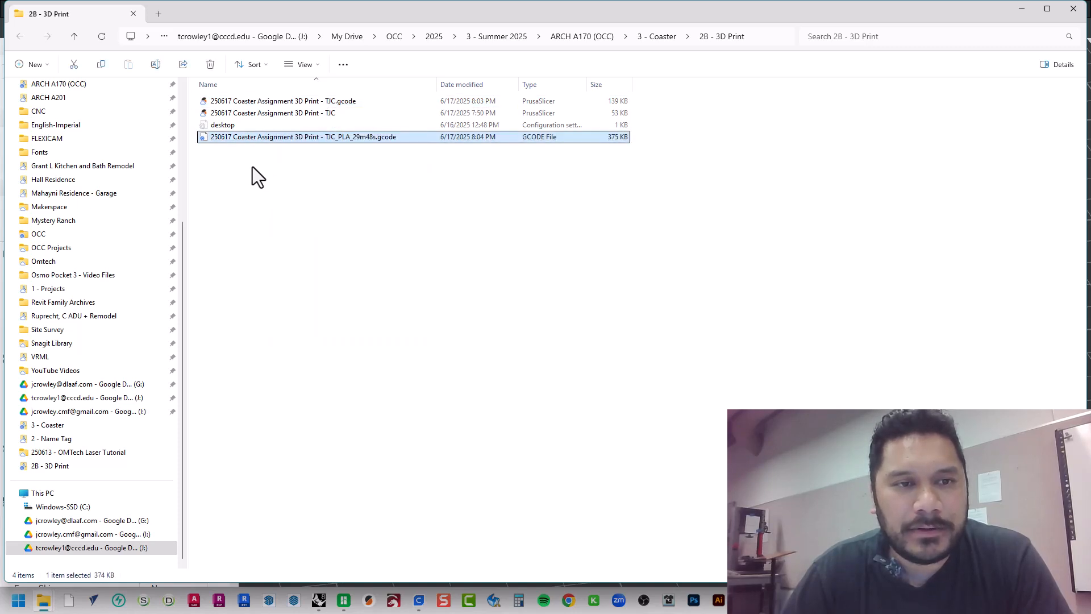
{"action": "right_click", "coordinate": [246, 140]}
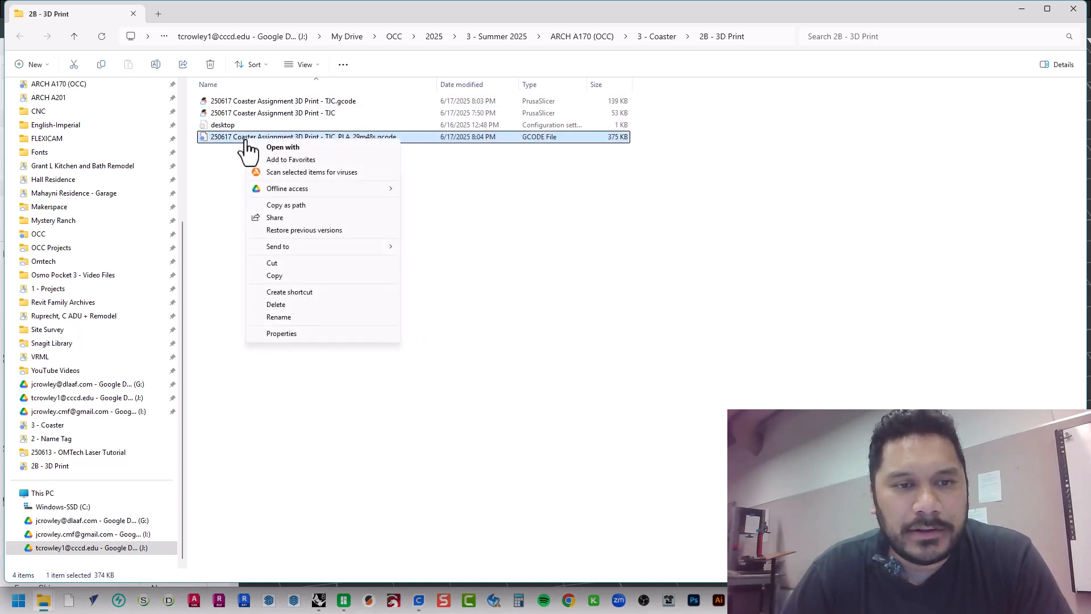
{"action": "left_click", "coordinate": [283, 147]}
{"action": "double_click", "coordinate": [462, 204]}
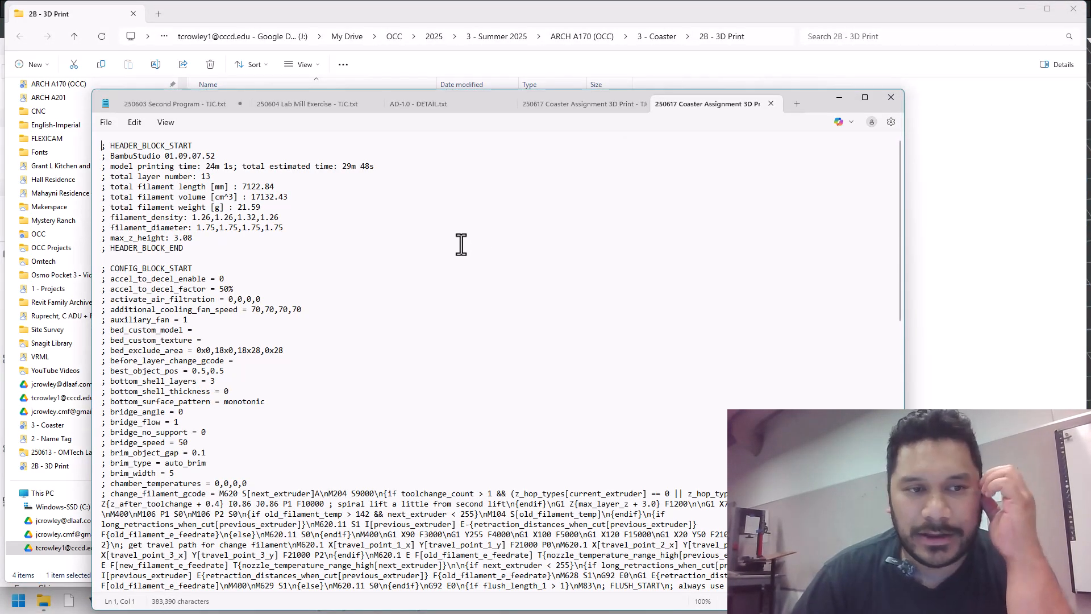
{"action": "left_click", "coordinate": [865, 98]}
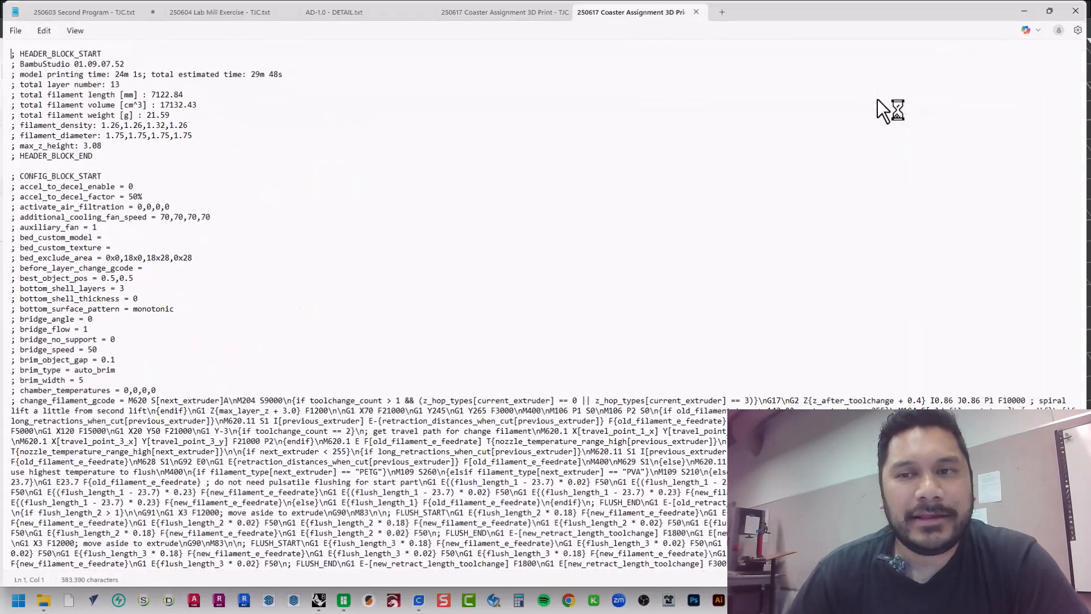
Examine the G-code file's configuration block, from the bed and filament settings through the machine start code and nozzle settings
{"action": "scroll", "coordinate": [180, 418], "scroll_direction": "down", "scroll_amount": 6}
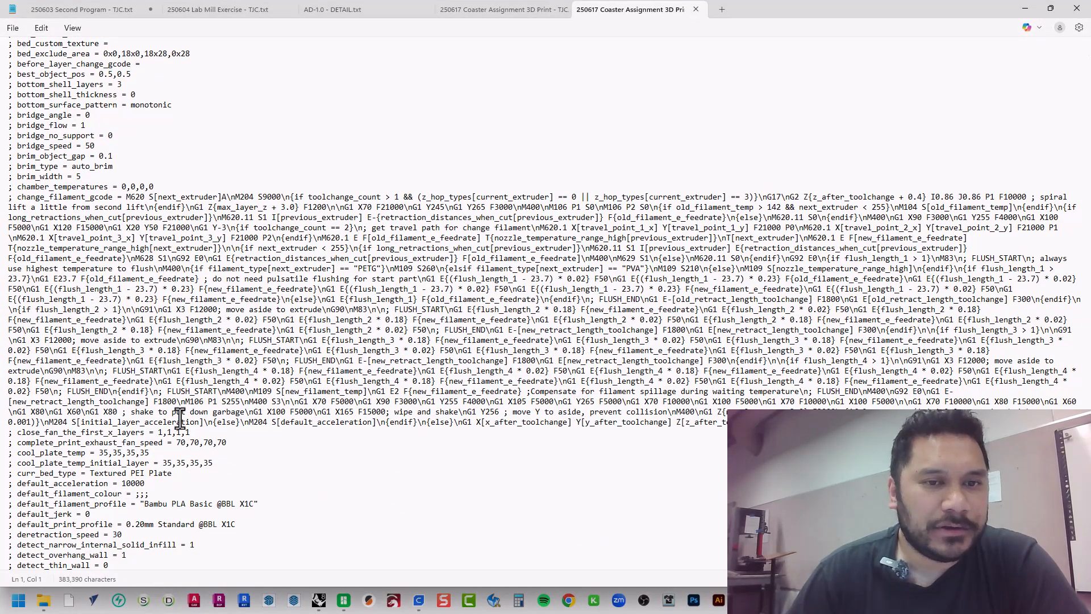
{"action": "scroll", "coordinate": [179, 418], "scroll_direction": "down", "scroll_amount": 8}
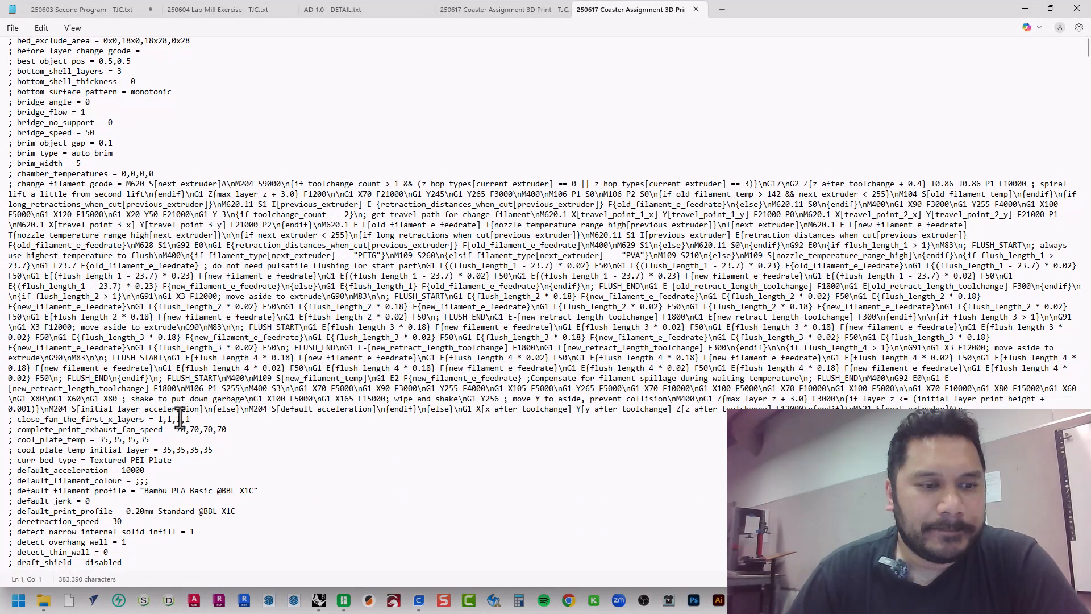
{"action": "scroll", "coordinate": [180, 419], "scroll_direction": "down", "scroll_amount": 4}
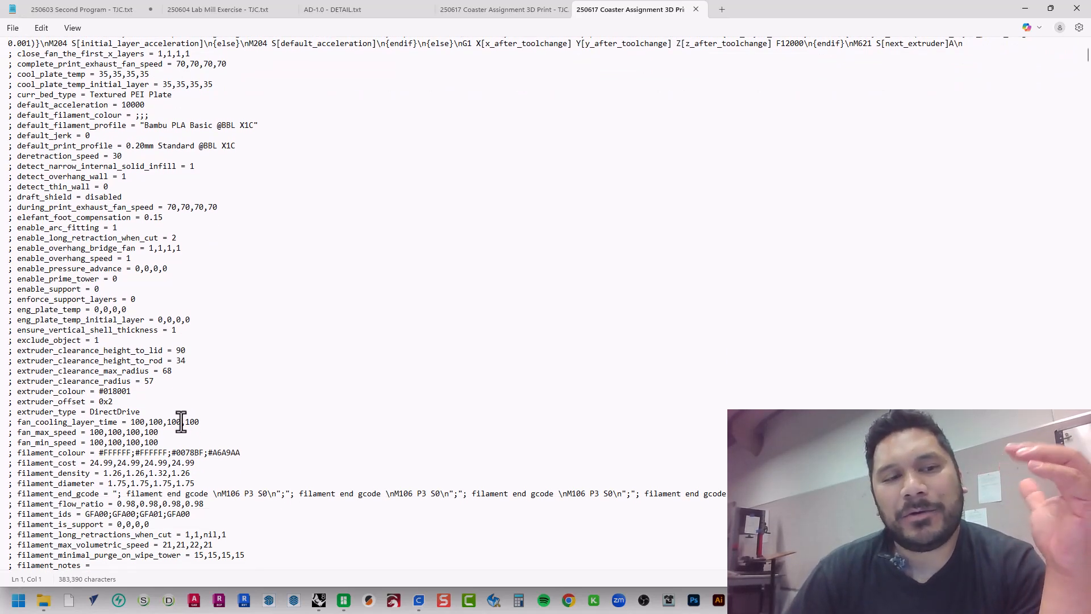
{"action": "scroll", "coordinate": [180, 421], "scroll_direction": "down", "scroll_amount": 6}
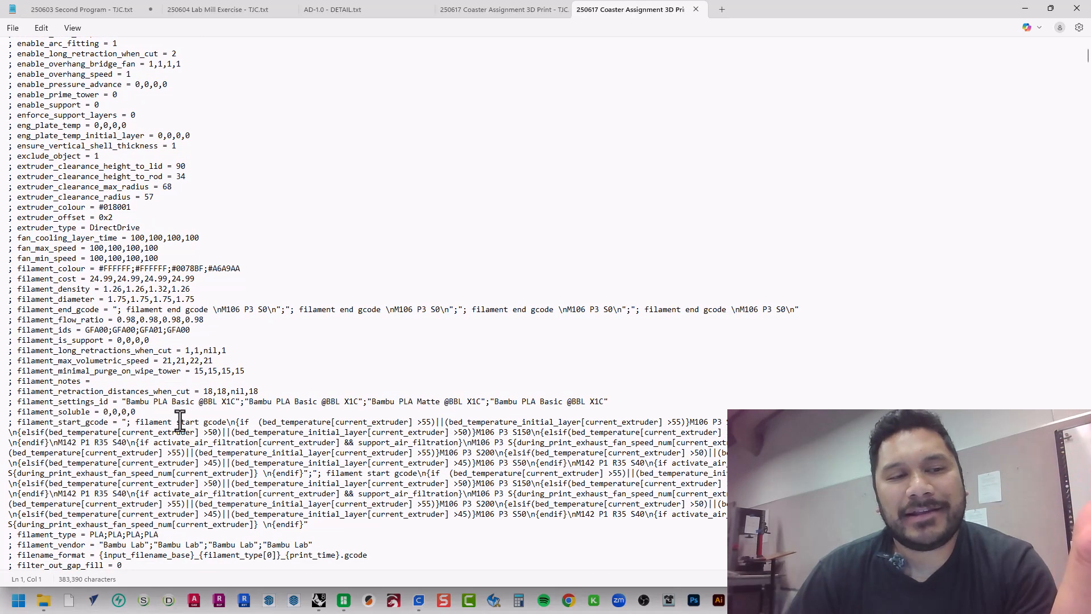
{"action": "scroll", "coordinate": [181, 420], "scroll_direction": "down", "scroll_amount": 5}
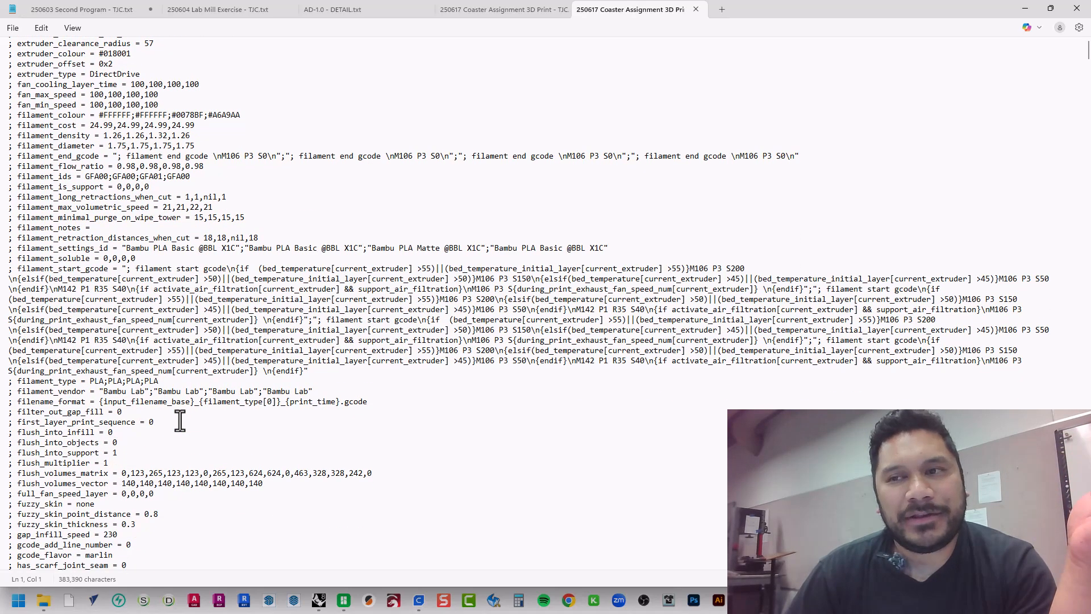
{"action": "scroll", "coordinate": [181, 420], "scroll_direction": "down", "scroll_amount": 7}
{"action": "scroll", "coordinate": [177, 421], "scroll_direction": "down", "scroll_amount": 4}
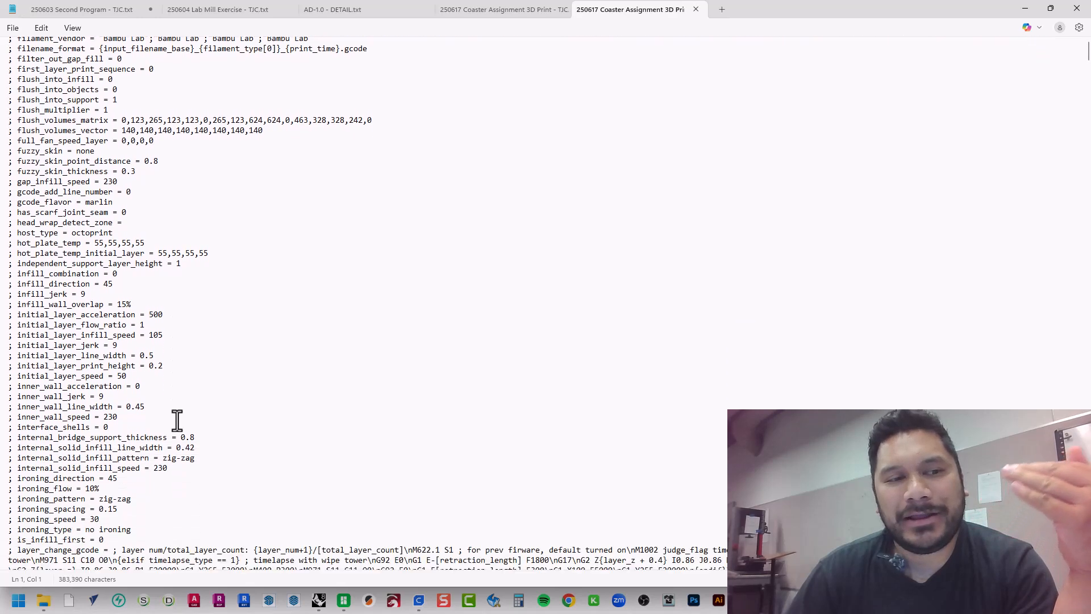
{"action": "scroll", "coordinate": [177, 420], "scroll_direction": "down", "scroll_amount": 14}
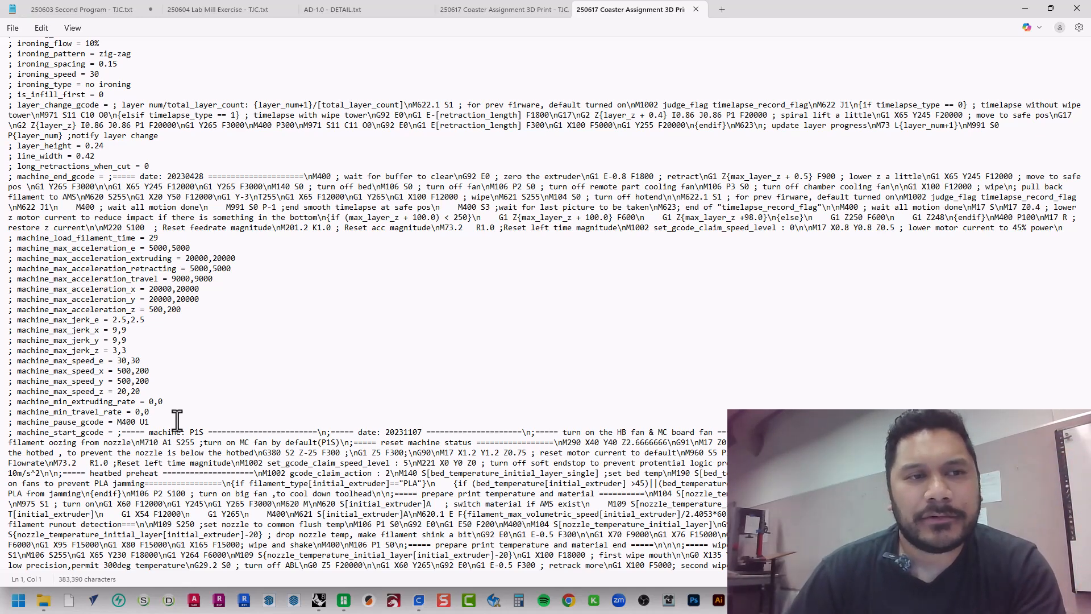
{"action": "scroll", "coordinate": [177, 421], "scroll_direction": "down", "scroll_amount": 3}
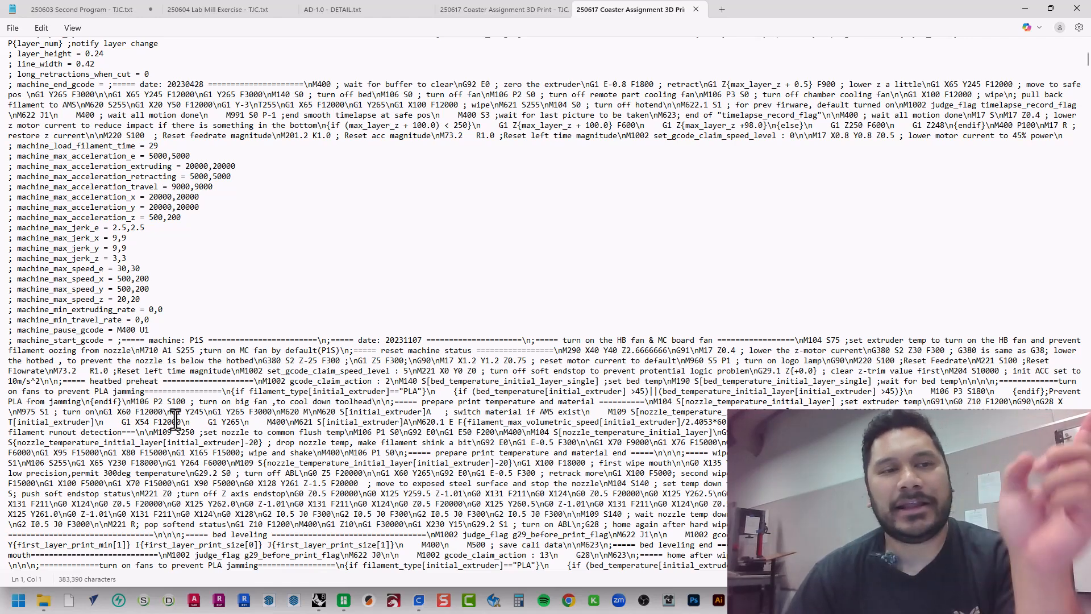
{"action": "scroll", "coordinate": [456, 261], "scroll_direction": "down", "scroll_amount": 7}
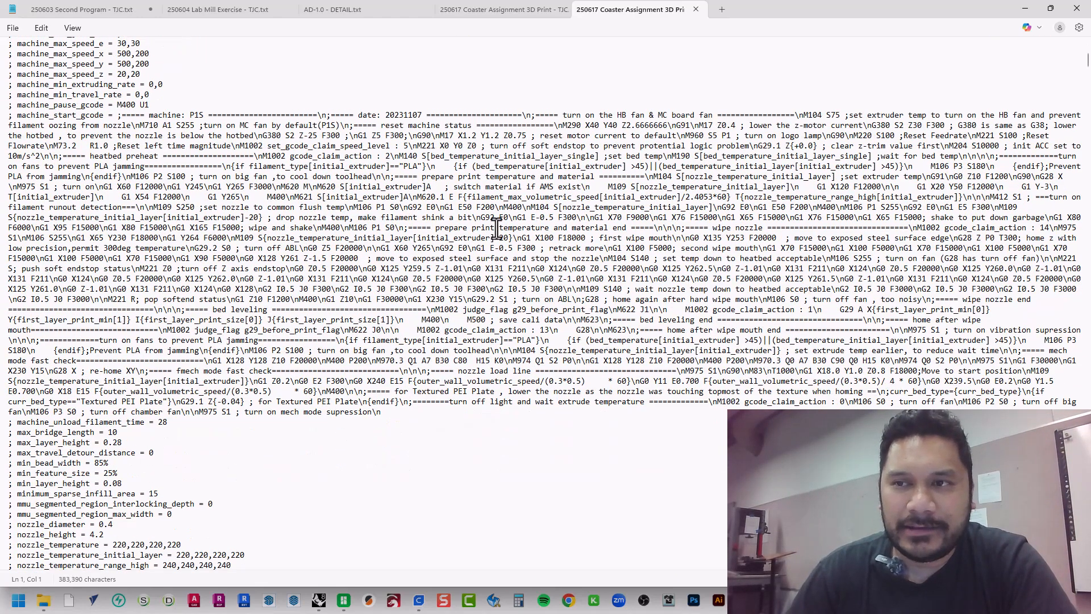
Find the first-layer toolpath moves and highlight the G1 command, X coordinate and extrusion value in the line G1 X94.387 Y87.94 E.25524
{"action": "scroll", "coordinate": [74, 400], "scroll_direction": "down", "scroll_amount": 15}
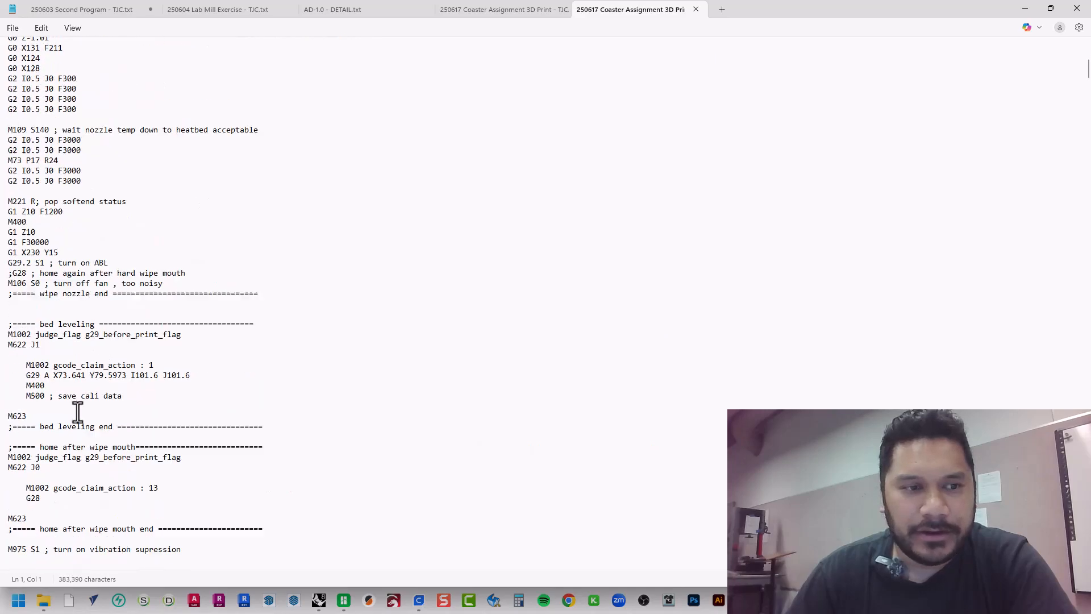
{"action": "scroll", "coordinate": [74, 410], "scroll_direction": "down", "scroll_amount": 20}
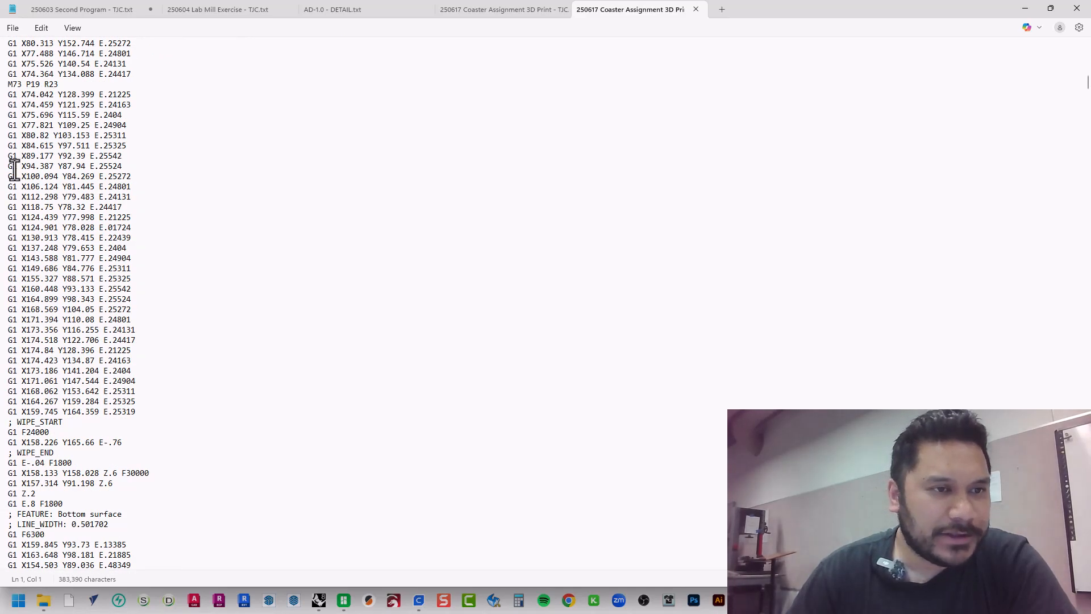
{"action": "left_click", "coordinate": [11, 167]}
{"action": "left_click", "coordinate": [25, 166]}
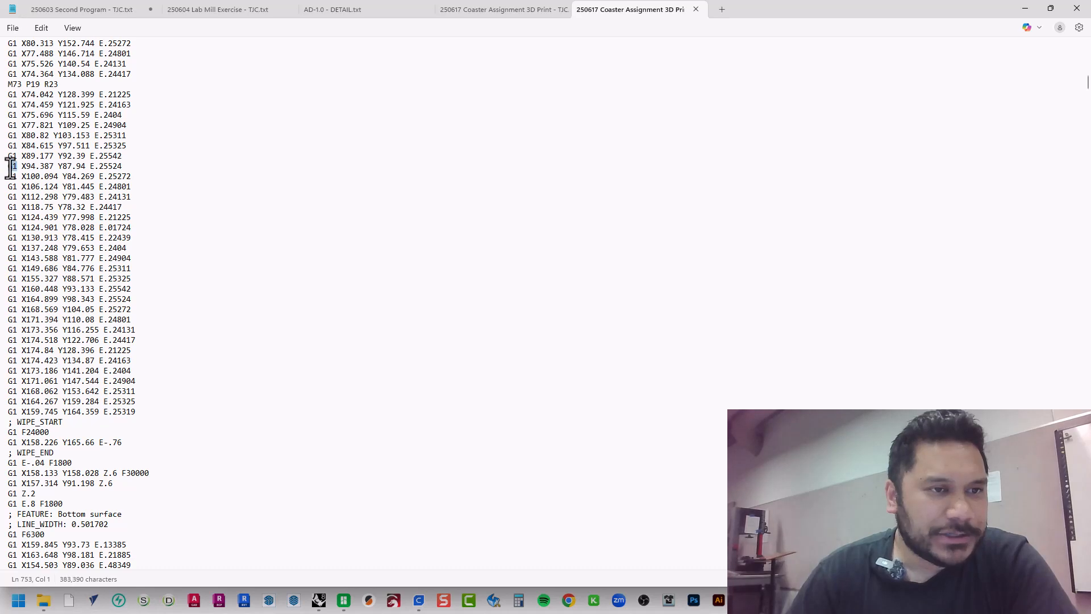
{"action": "left_click_drag", "start_coordinate": [11, 166], "coordinate": [23, 168]}
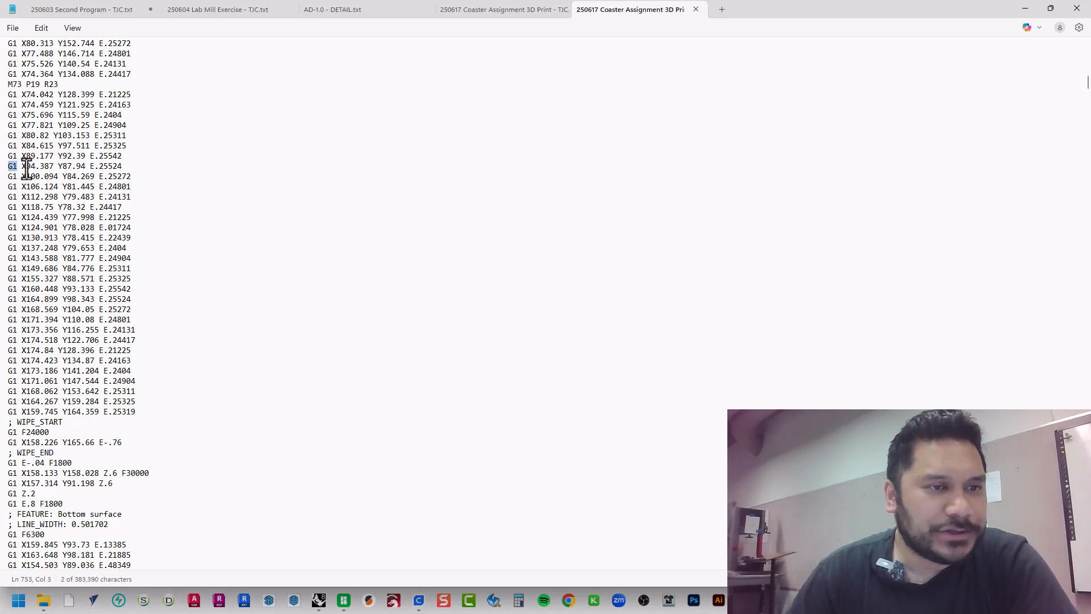
{"action": "double_click", "coordinate": [27, 167]}
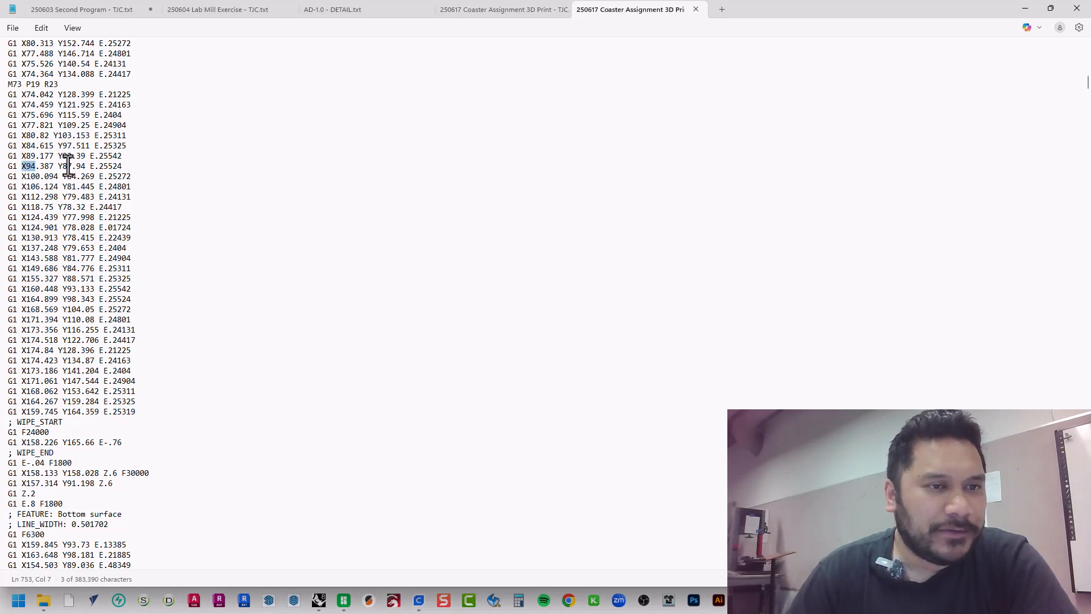
{"action": "double_click", "coordinate": [108, 166]}
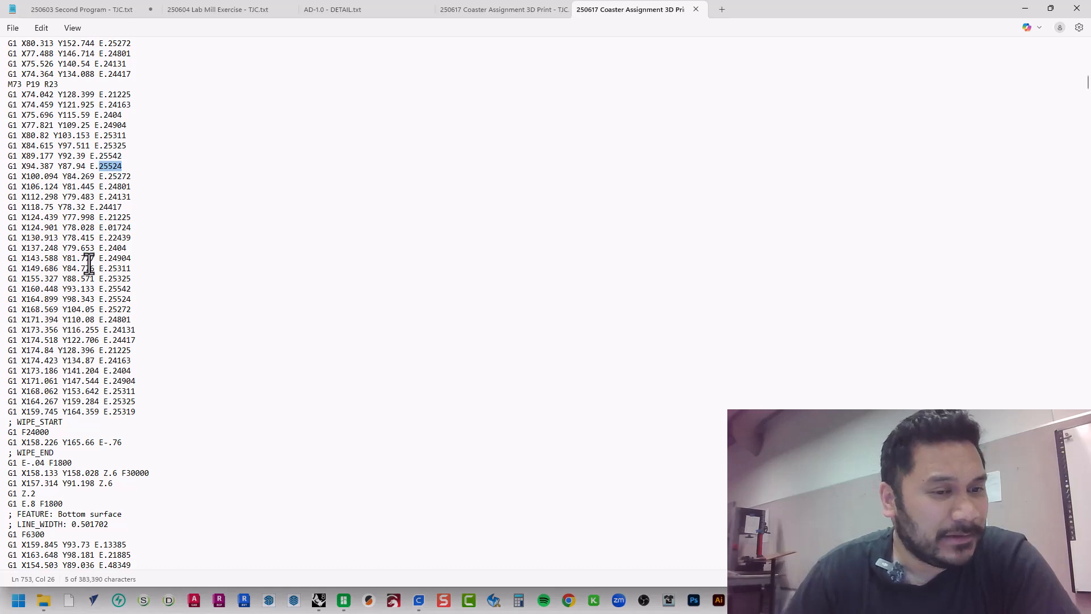
Highlight the WIPE_START and WIPE_END comments and look through the bottom surface and infill moves that follow
{"action": "left_click_drag", "start_coordinate": [17, 421], "coordinate": [63, 422]}
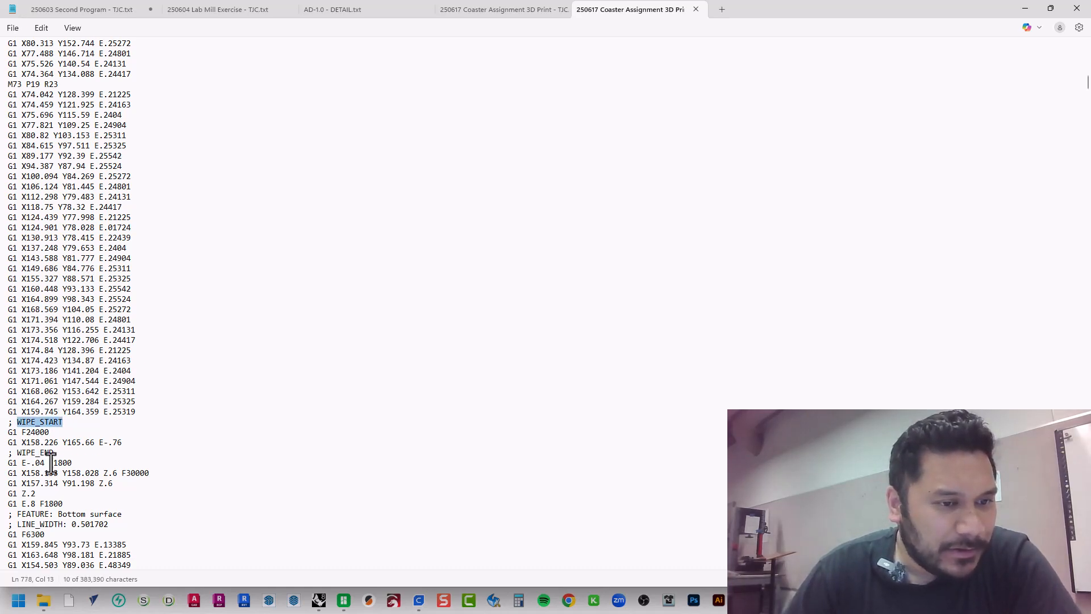
{"action": "left_click_drag", "start_coordinate": [12, 453], "coordinate": [52, 454]}
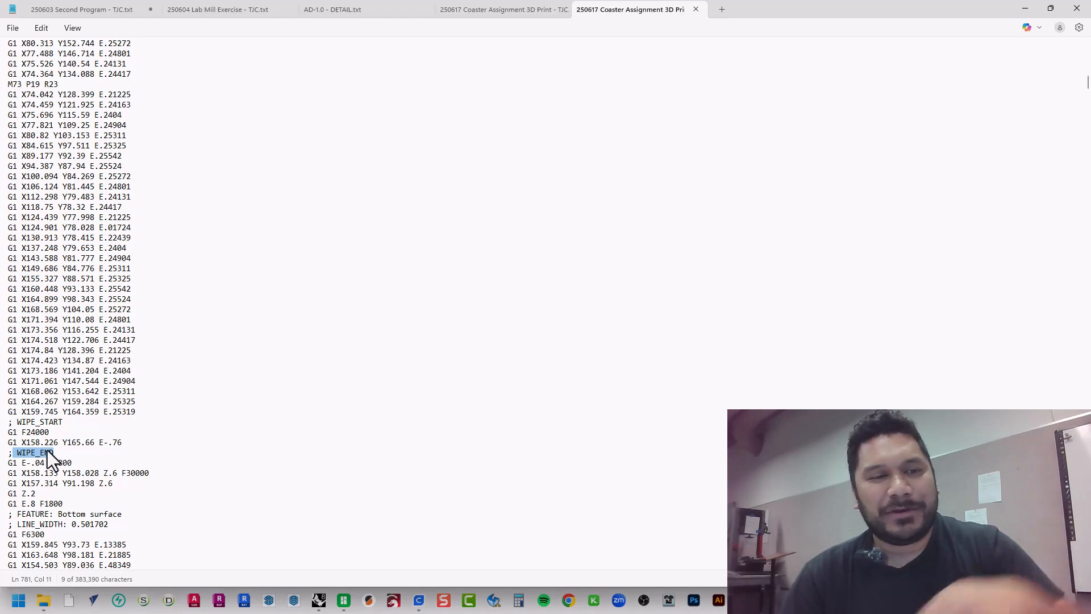
{"action": "scroll", "coordinate": [23, 443], "scroll_direction": "down", "scroll_amount": 4}
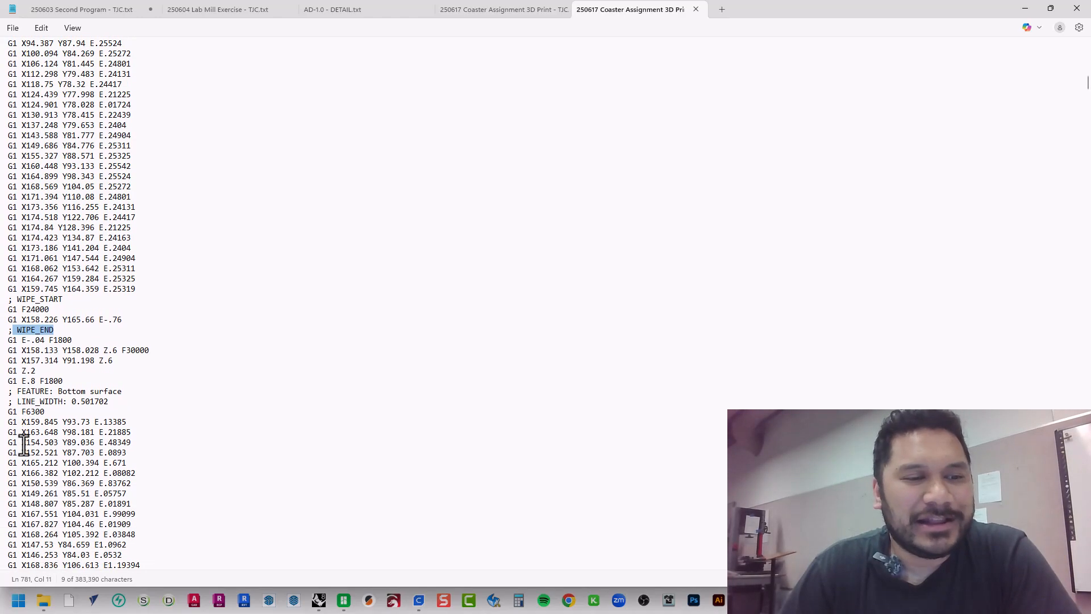
{"action": "scroll", "coordinate": [23, 443], "scroll_direction": "down", "scroll_amount": 20}
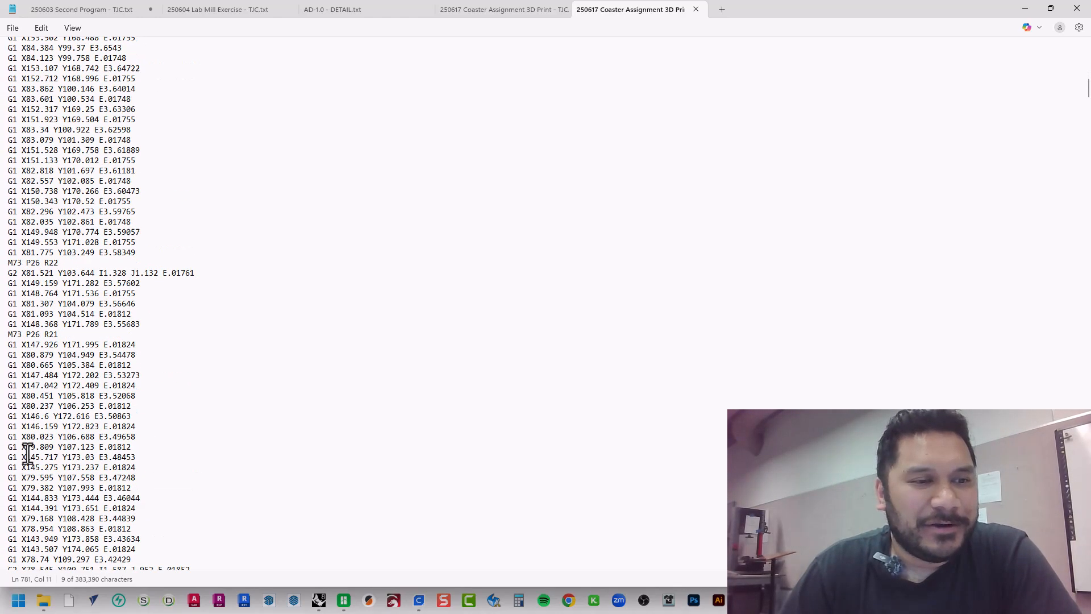
{"action": "scroll", "coordinate": [23, 455], "scroll_direction": "down", "scroll_amount": 20}
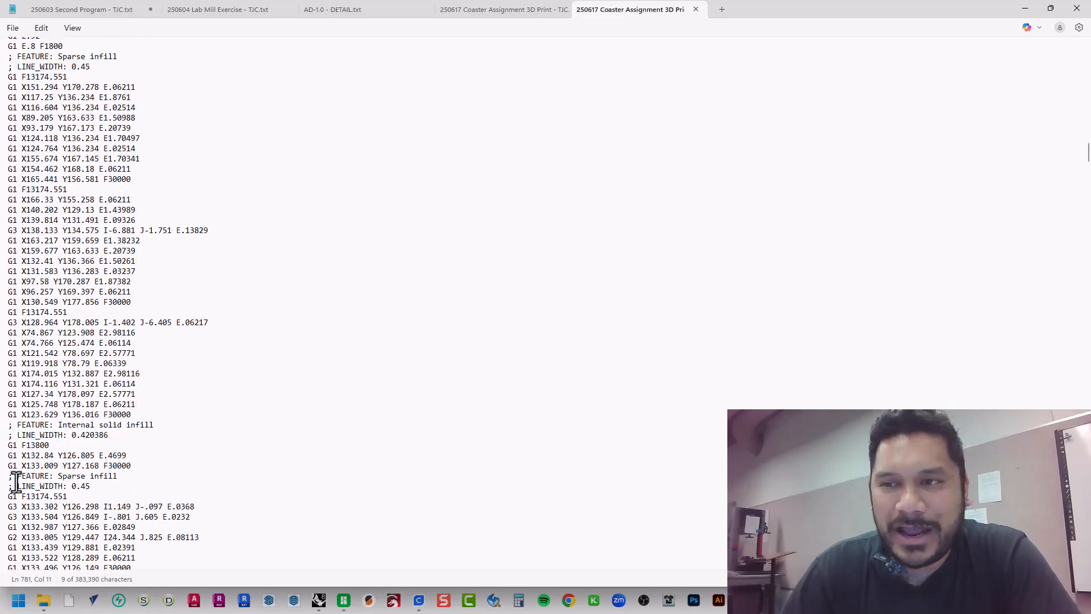
Look through the remaining infill and wall moves to the end-of-print commands in the G-code file, and close Notepad
{"action": "scroll", "coordinate": [16, 482], "scroll_direction": "down", "scroll_amount": 20}
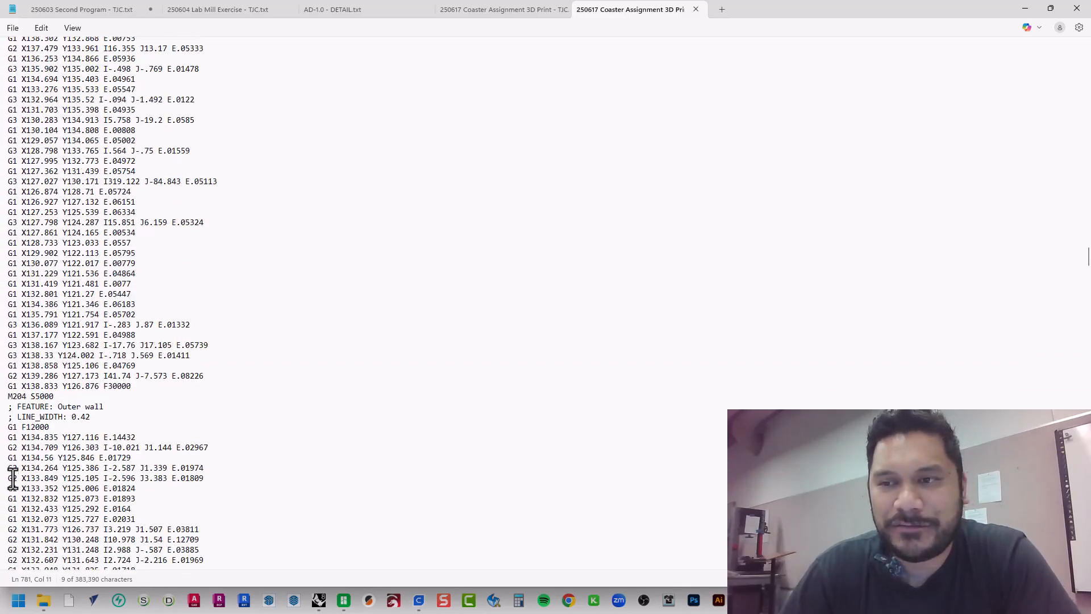
{"action": "scroll", "coordinate": [12, 478], "scroll_direction": "down", "scroll_amount": 20}
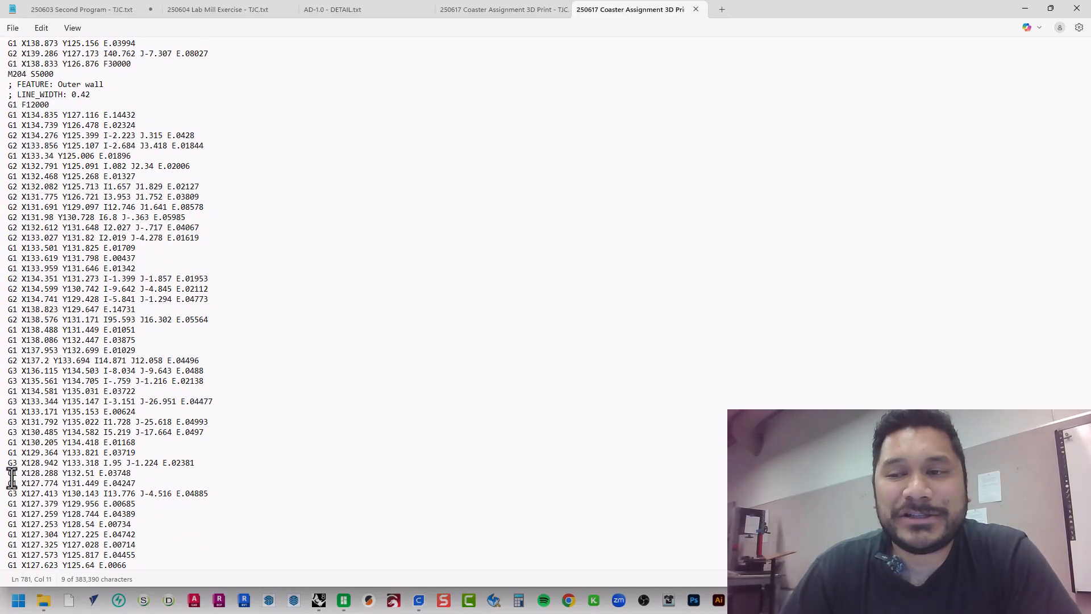
{"action": "scroll", "coordinate": [12, 478], "scroll_direction": "down", "scroll_amount": 20}
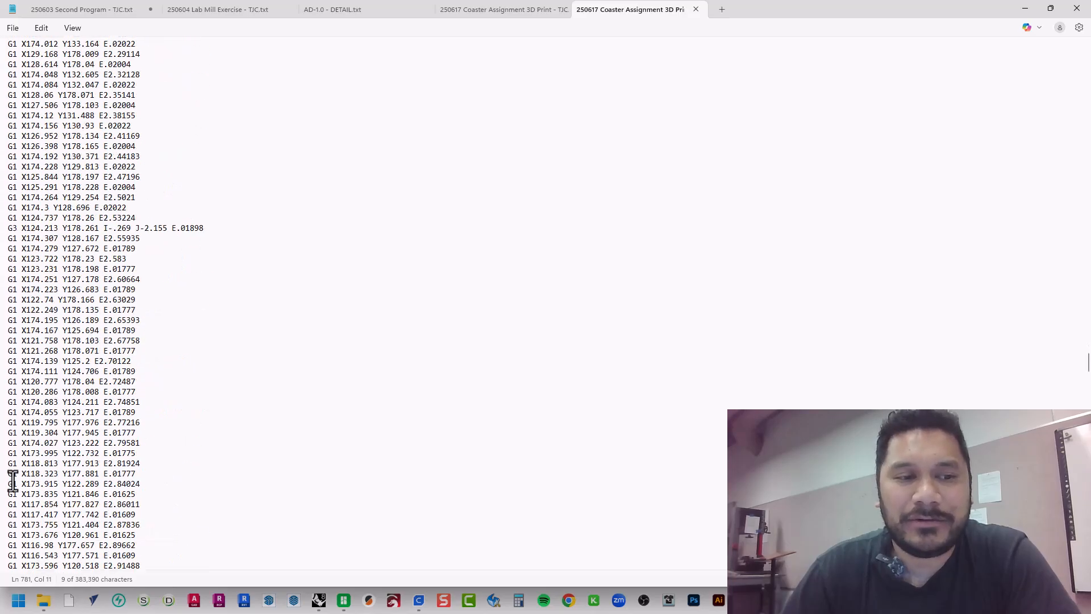
{"action": "scroll", "coordinate": [13, 482], "scroll_direction": "down", "scroll_amount": 15}
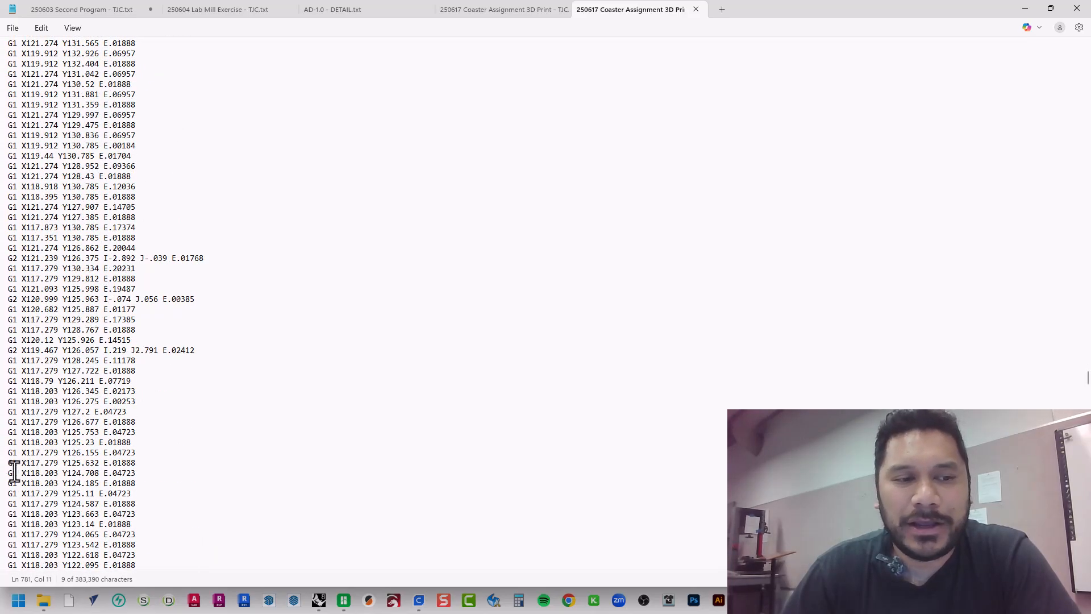
{"action": "scroll", "coordinate": [23, 466], "scroll_direction": "down", "scroll_amount": 20}
{"action": "scroll", "coordinate": [45, 463], "scroll_direction": "down", "scroll_amount": 20}
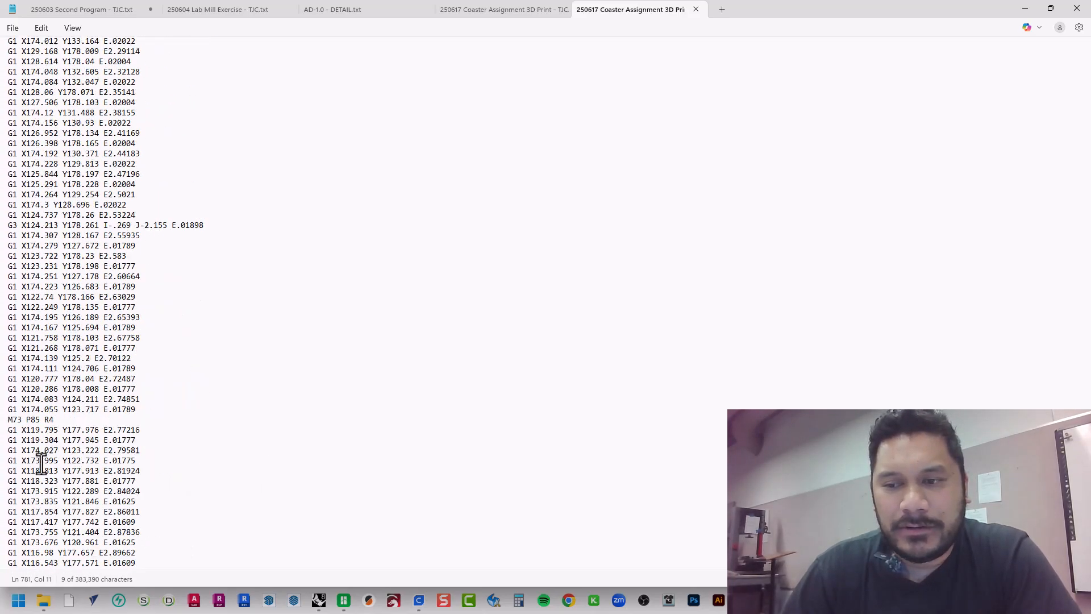
{"action": "scroll", "coordinate": [37, 468], "scroll_direction": "down", "scroll_amount": 20}
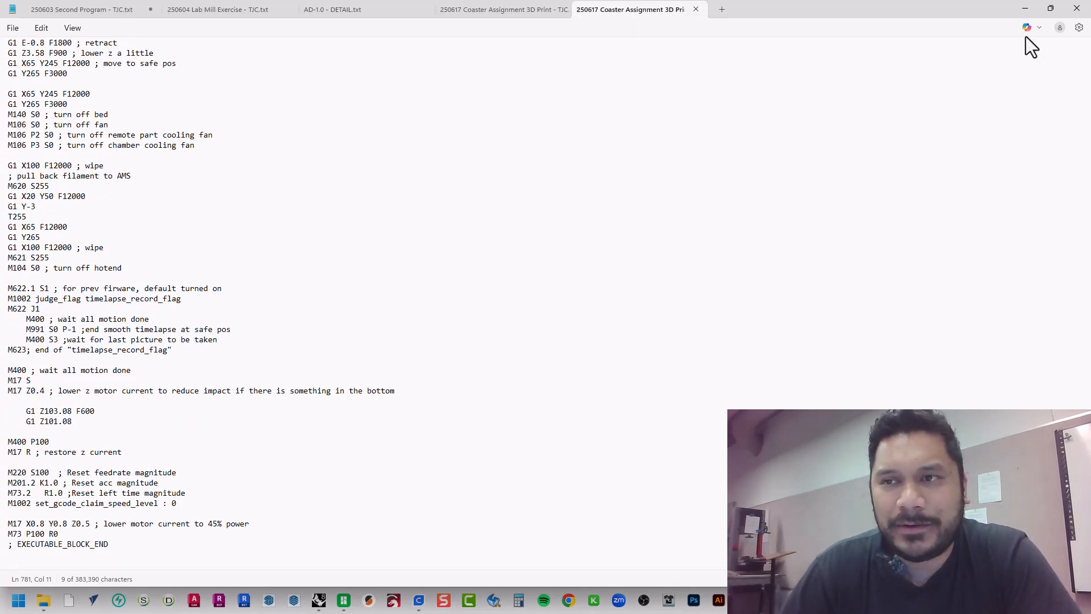
{"action": "left_click", "coordinate": [1077, 8]}
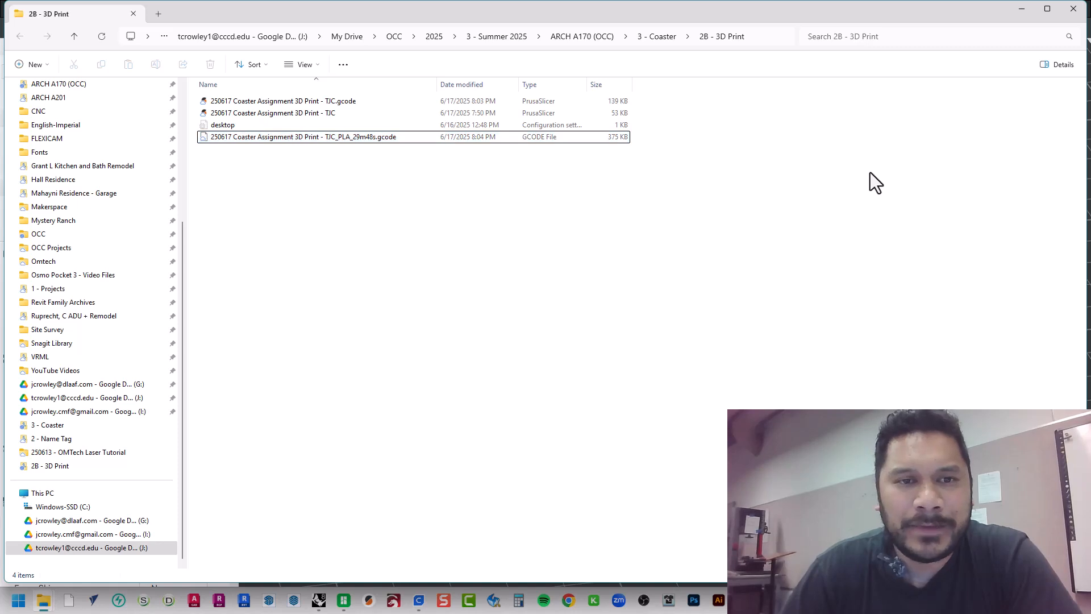
Delete the 250617 Coaster Assignment 3D Print - TJC_PLA_29m48s.gcode file from the 2B - 3D Print folder and switch to UltiMaker Cura
{"action": "right_click", "coordinate": [361, 142]}
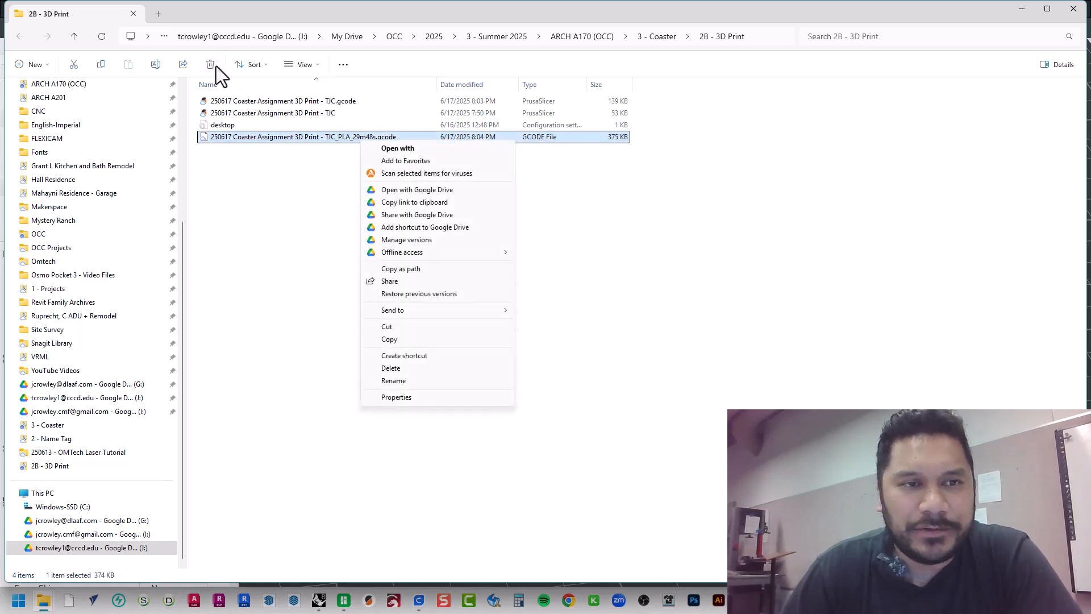
{"action": "left_click", "coordinate": [214, 66]}
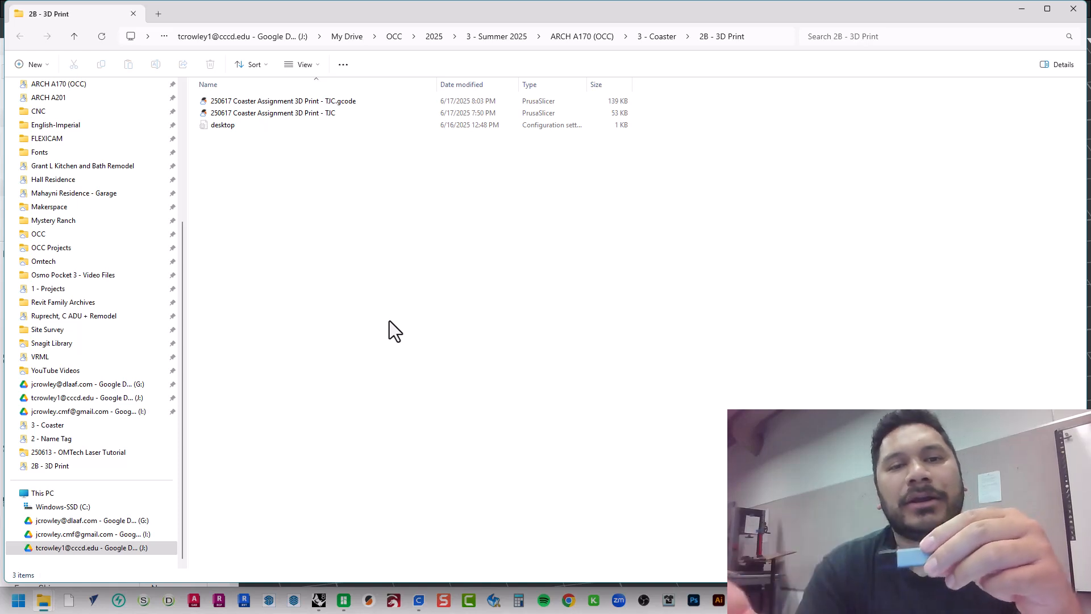
{"action": "left_click_drag", "start_coordinate": [473, 101], "coordinate": [459, 265]}
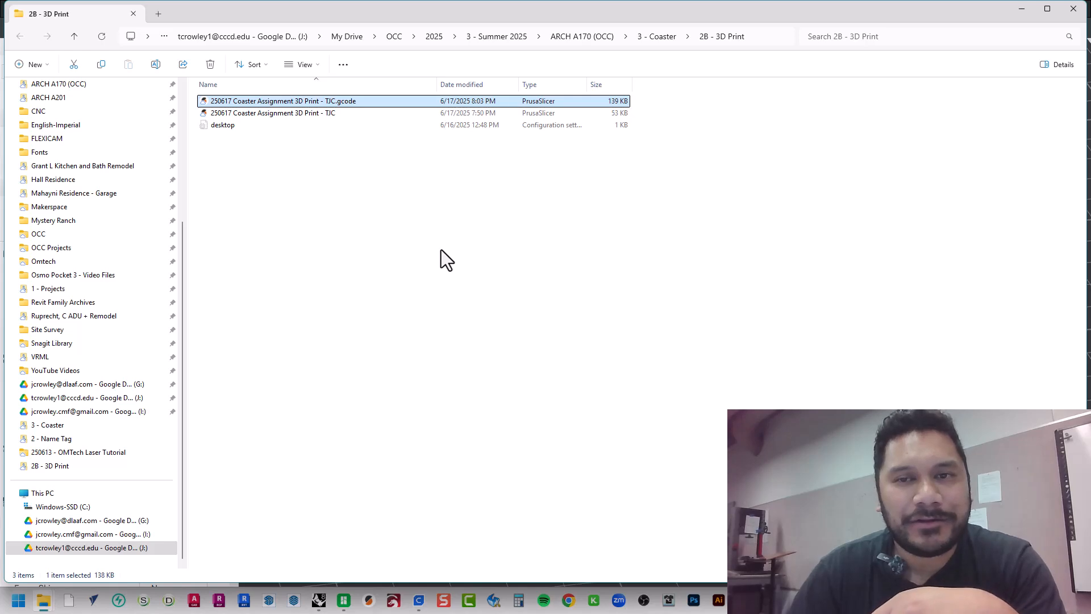
{"action": "left_click", "coordinate": [441, 250]}
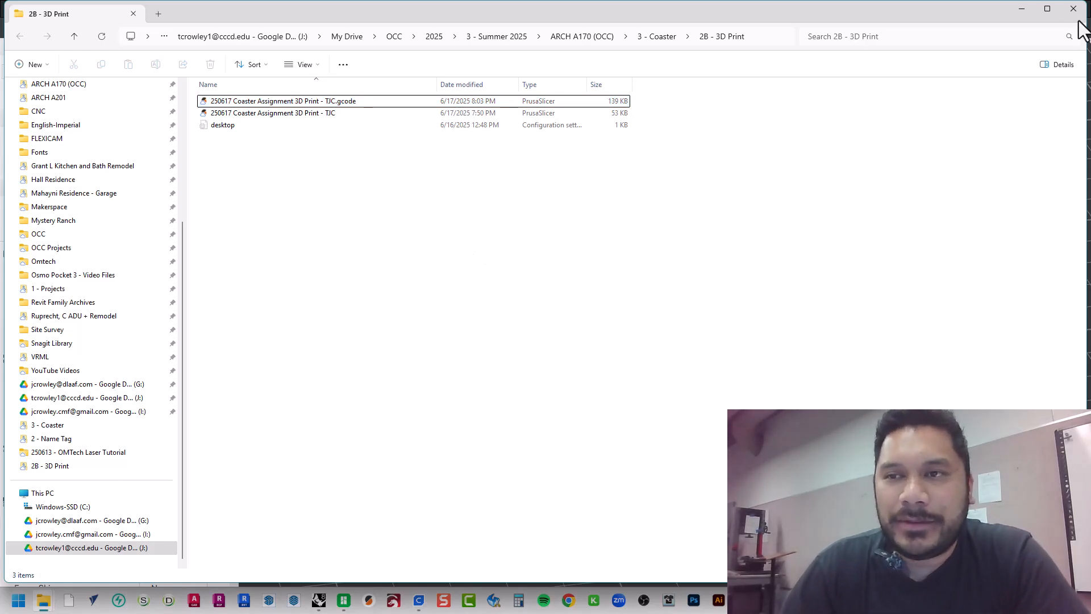
{"action": "left_click", "coordinate": [1022, 9]}
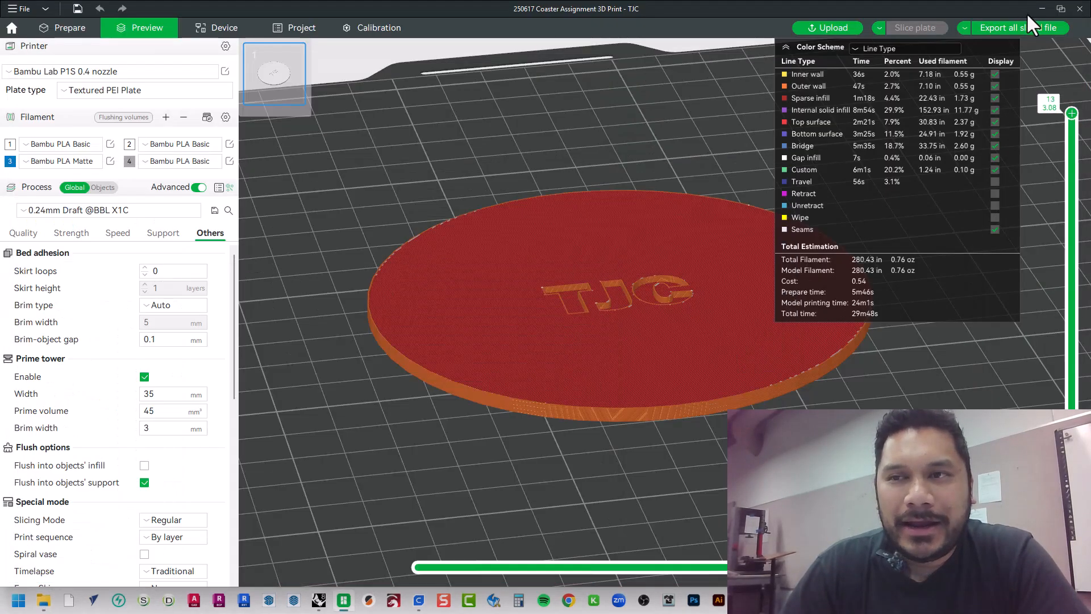
{"action": "left_click", "coordinate": [1027, 11]}
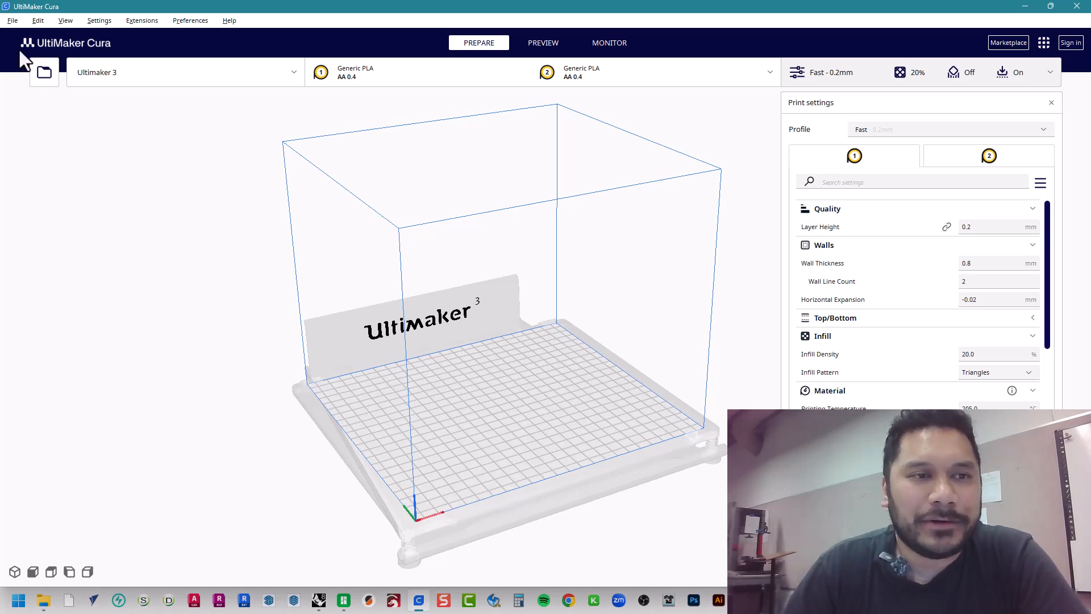
Examine the non-networked UltiMaker models offered for adding a printer, and close the dialog without adding one
{"action": "left_click", "coordinate": [200, 77]}
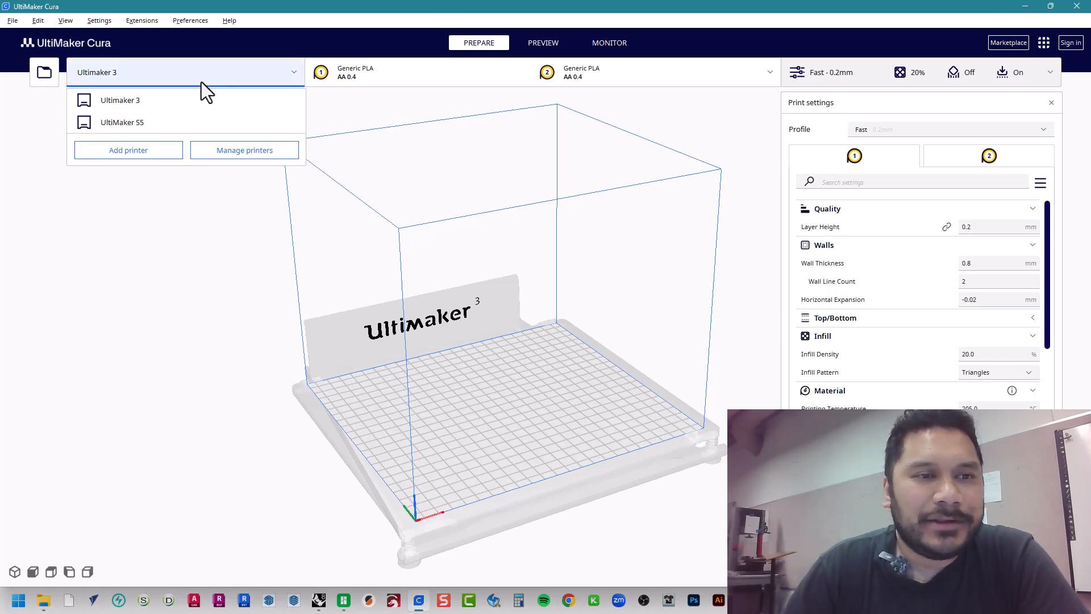
{"action": "left_click", "coordinate": [150, 152]}
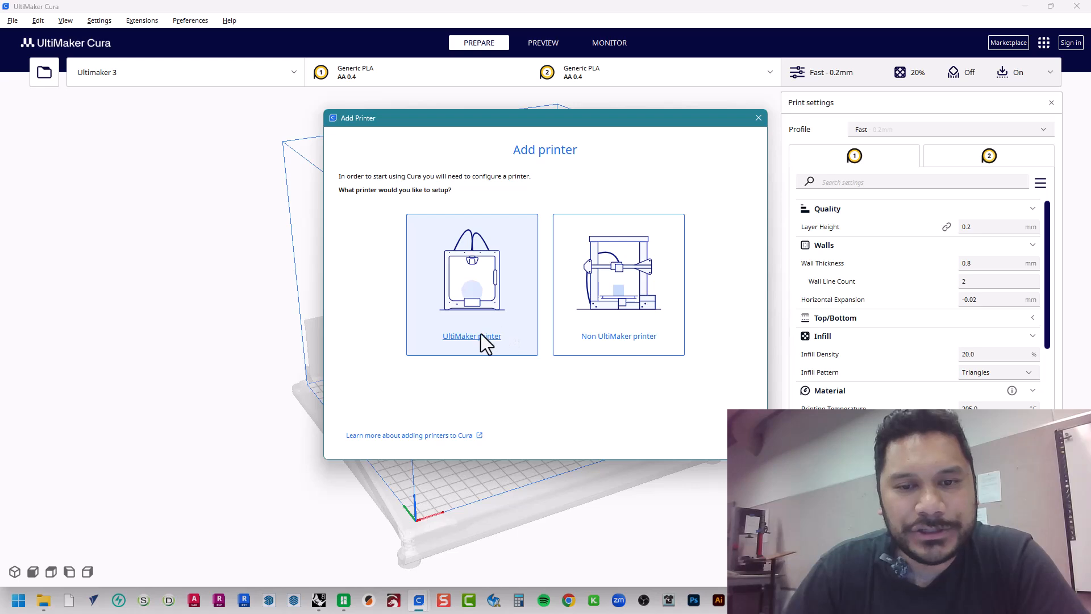
{"action": "left_click", "coordinate": [481, 335]}
{"action": "left_click", "coordinate": [389, 441]}
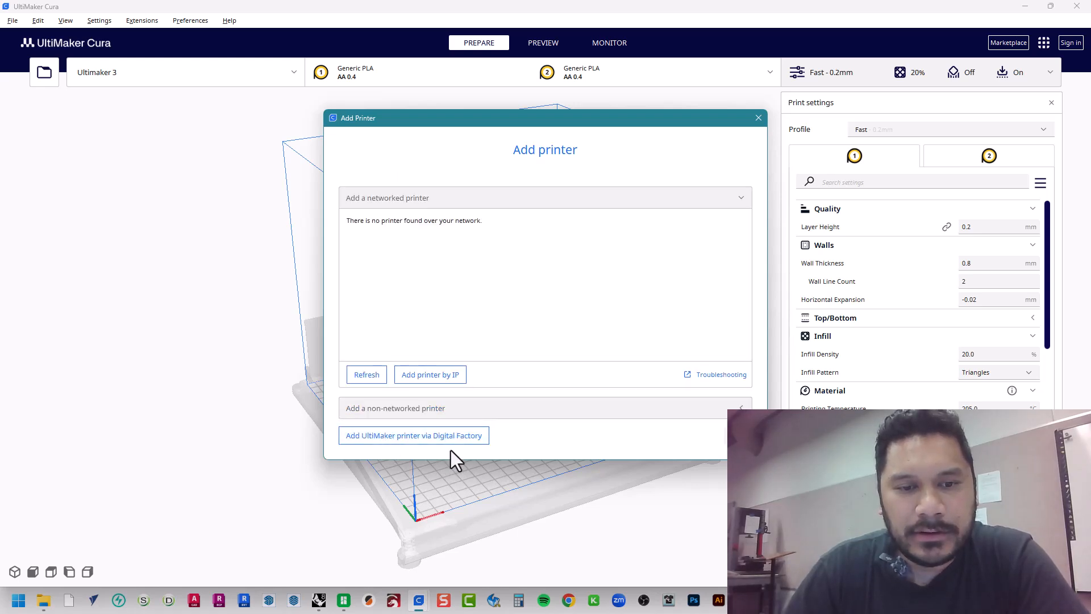
{"action": "left_click", "coordinate": [407, 409]}
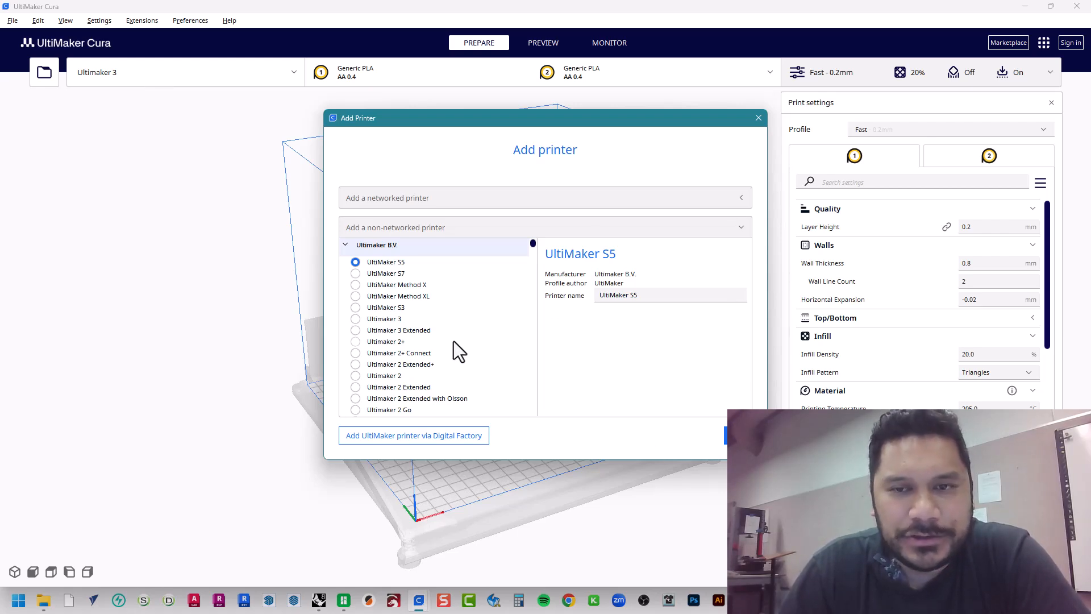
{"action": "left_click", "coordinate": [759, 118]}
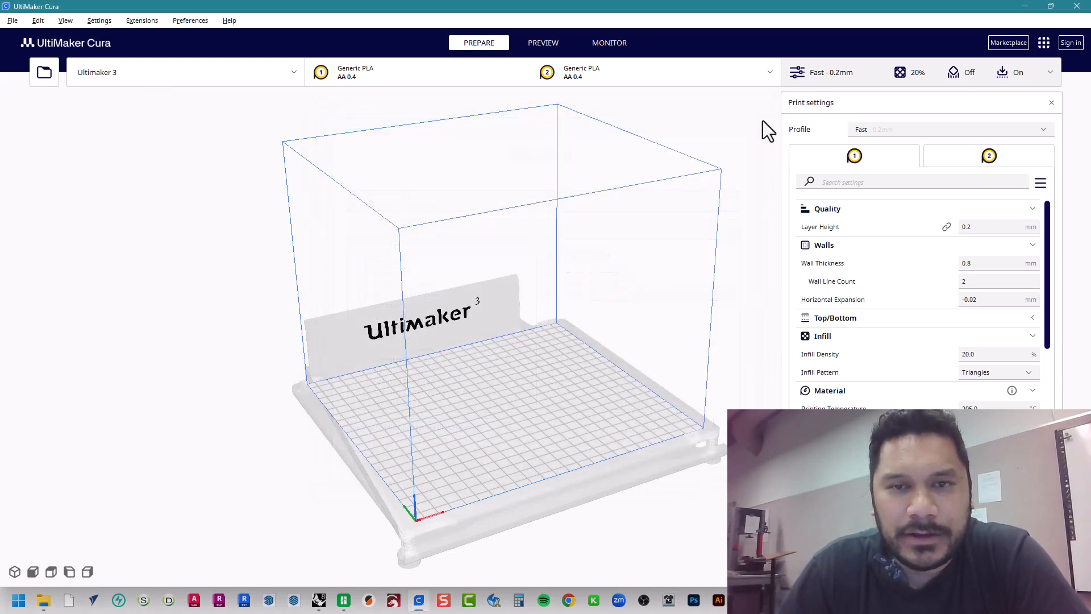
Set the active printer to UltiMaker S5 and check the material and print core settings of both extruders
{"action": "left_click", "coordinate": [281, 73]}
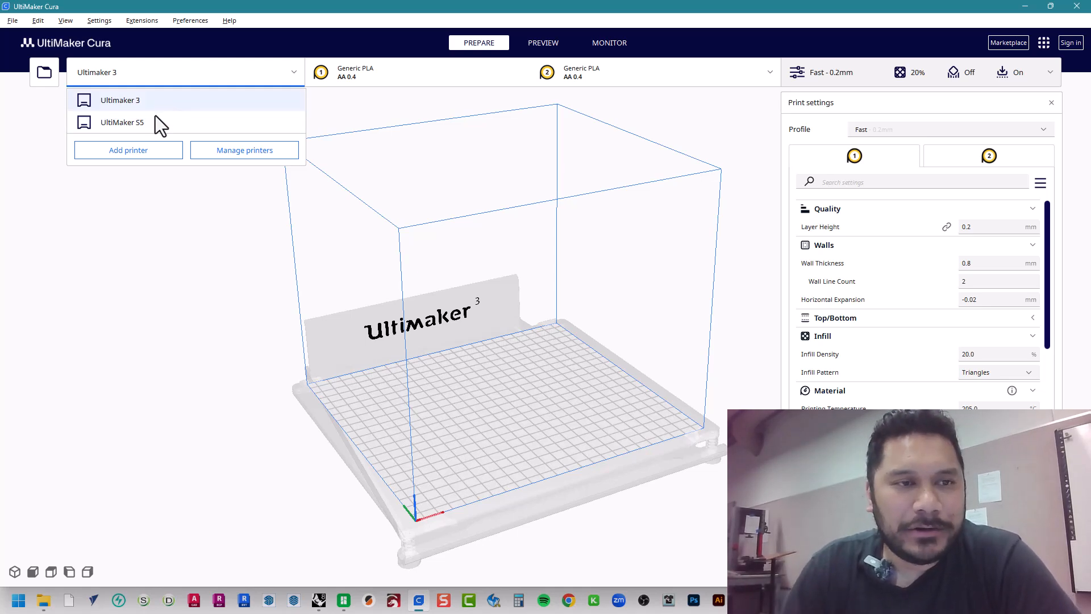
{"action": "left_click", "coordinate": [123, 124]}
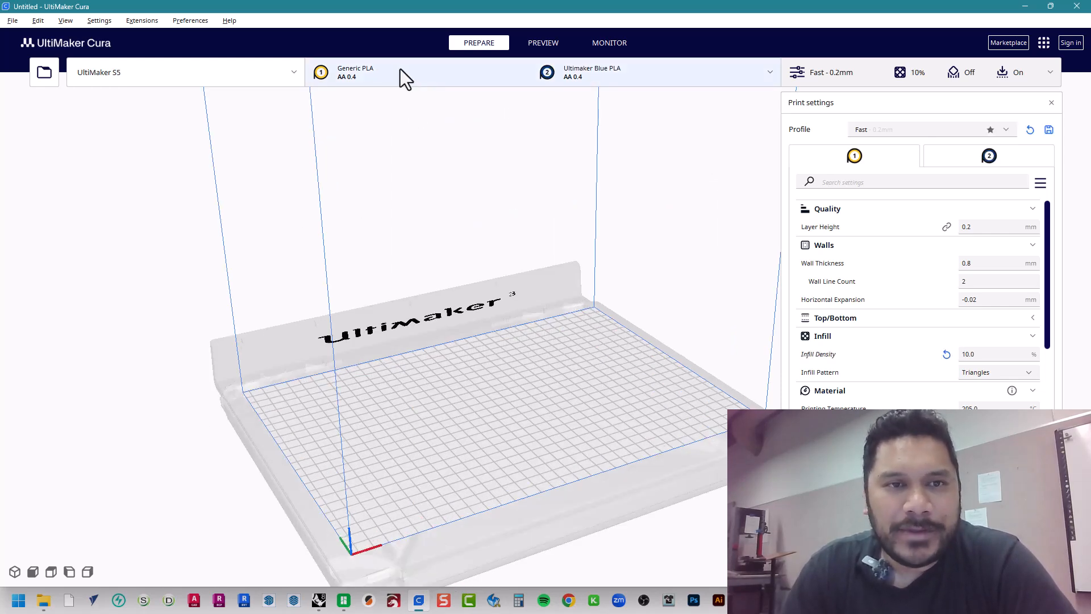
{"action": "left_click", "coordinate": [418, 70]}
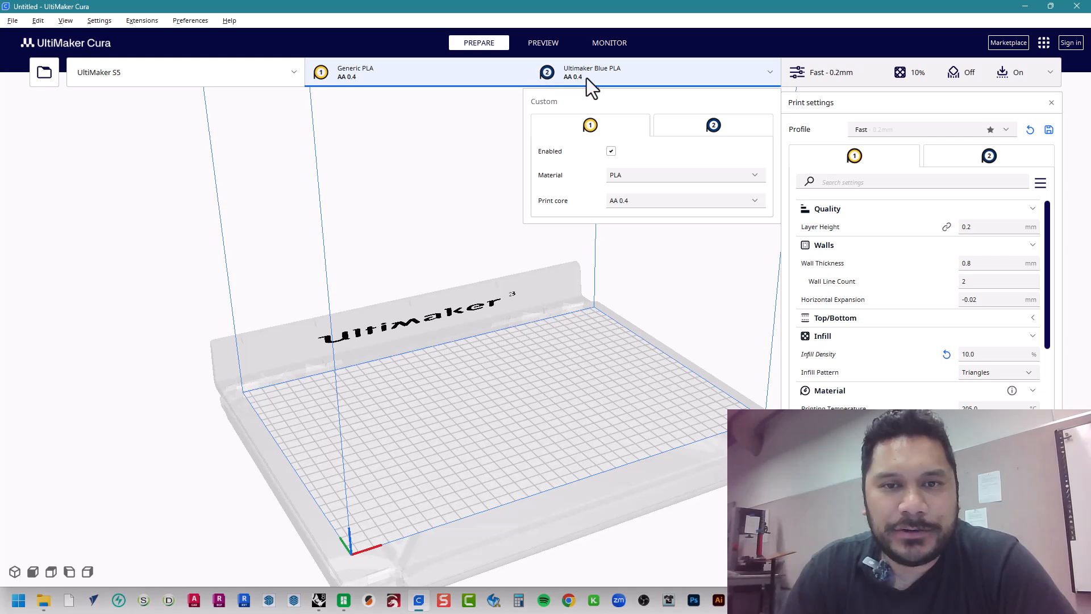
{"action": "left_click", "coordinate": [677, 126]}
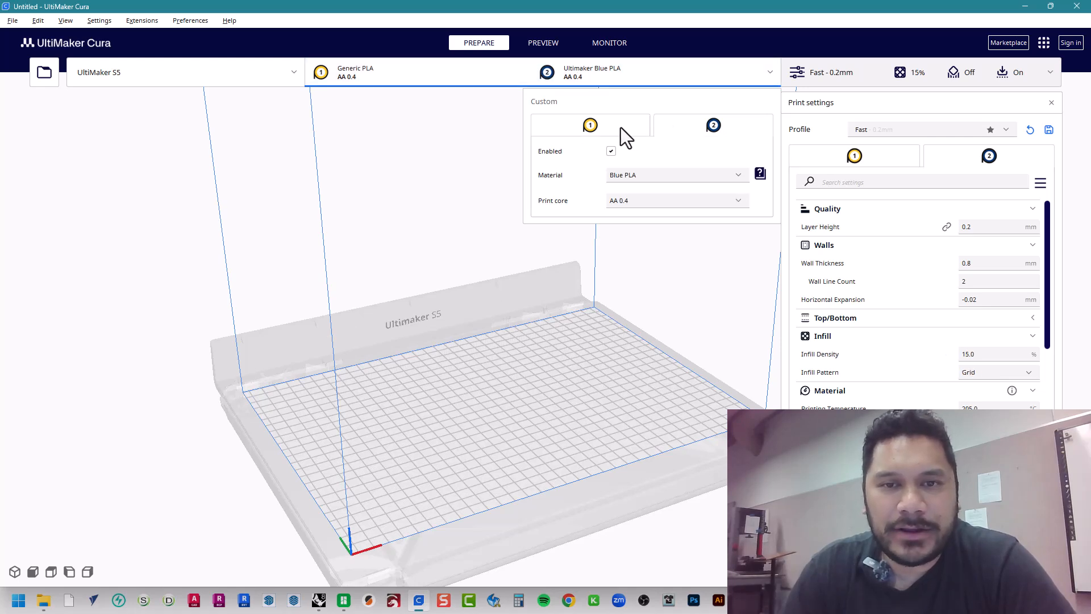
{"action": "left_click", "coordinate": [621, 127]}
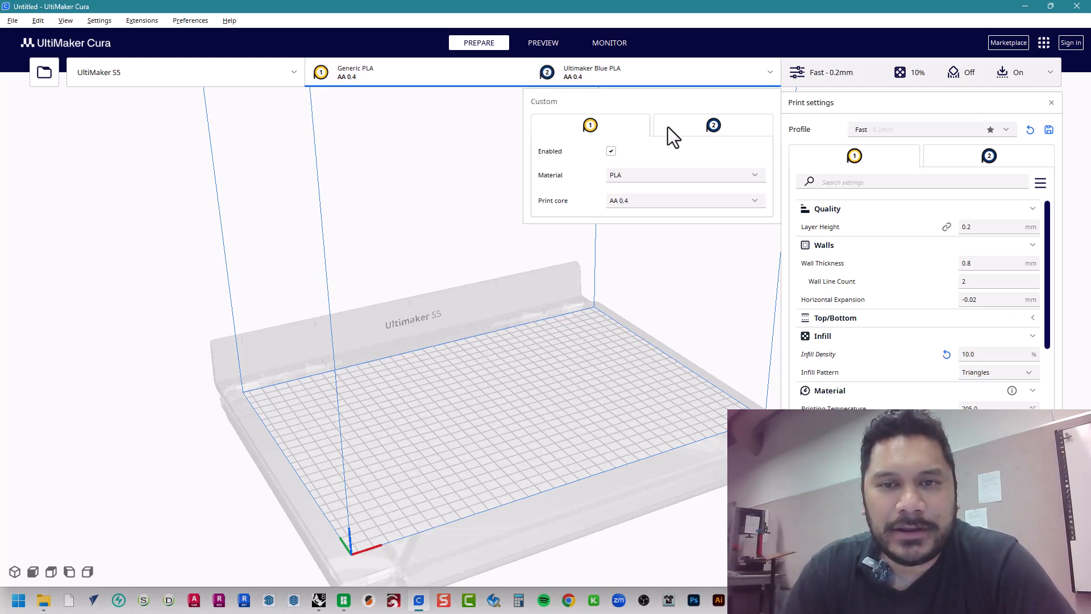
{"action": "left_click", "coordinate": [668, 128]}
{"action": "left_click", "coordinate": [629, 127]}
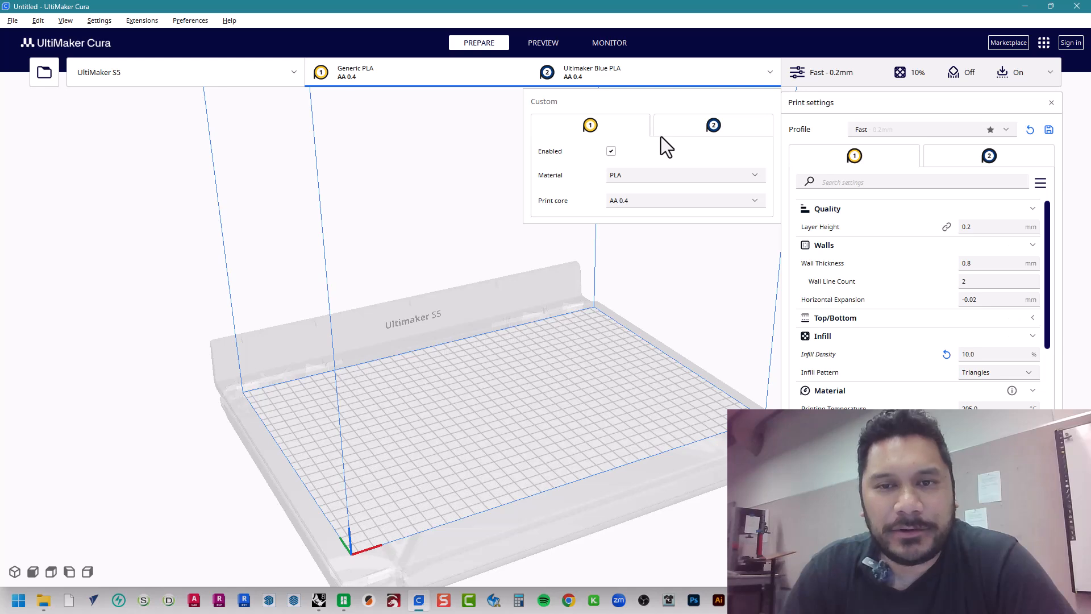
{"action": "left_click", "coordinate": [532, 316]}
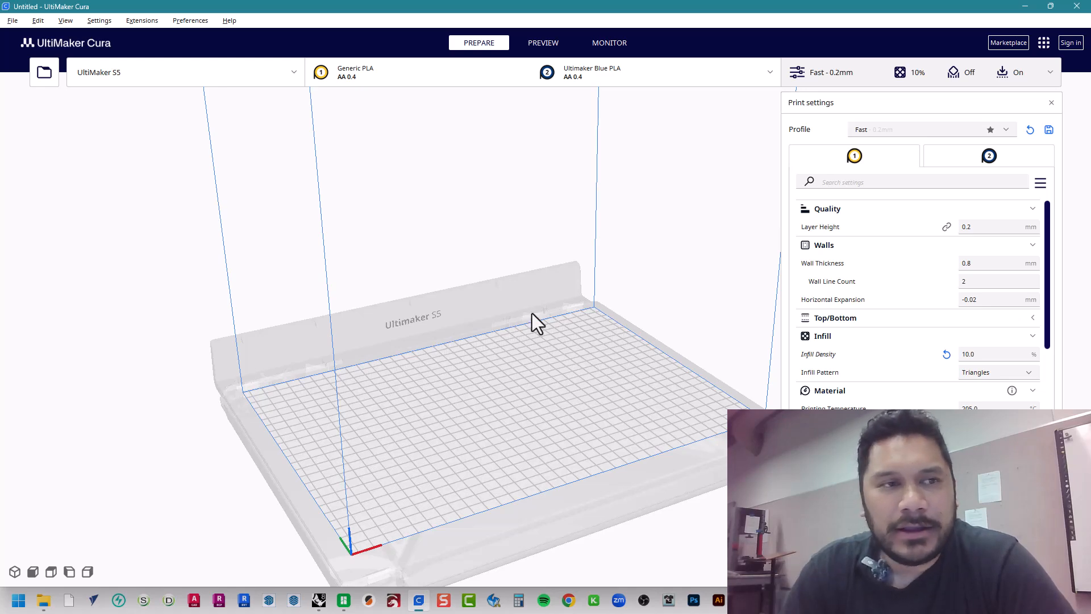
{"action": "left_click", "coordinate": [12, 21]}
{"action": "left_click", "coordinate": [15, 38]}
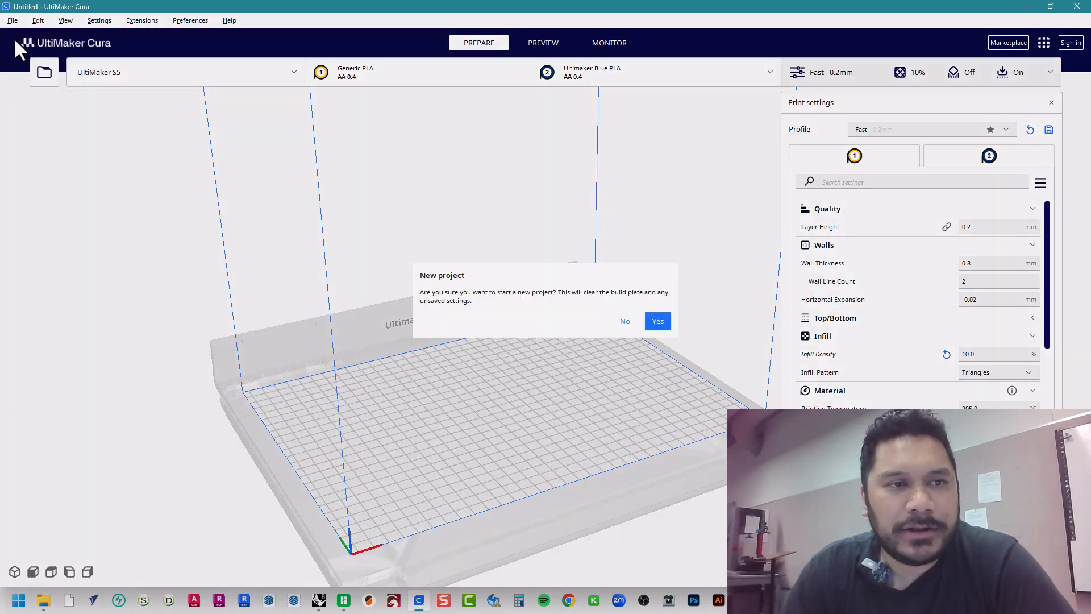
{"action": "left_click", "coordinate": [629, 322]}
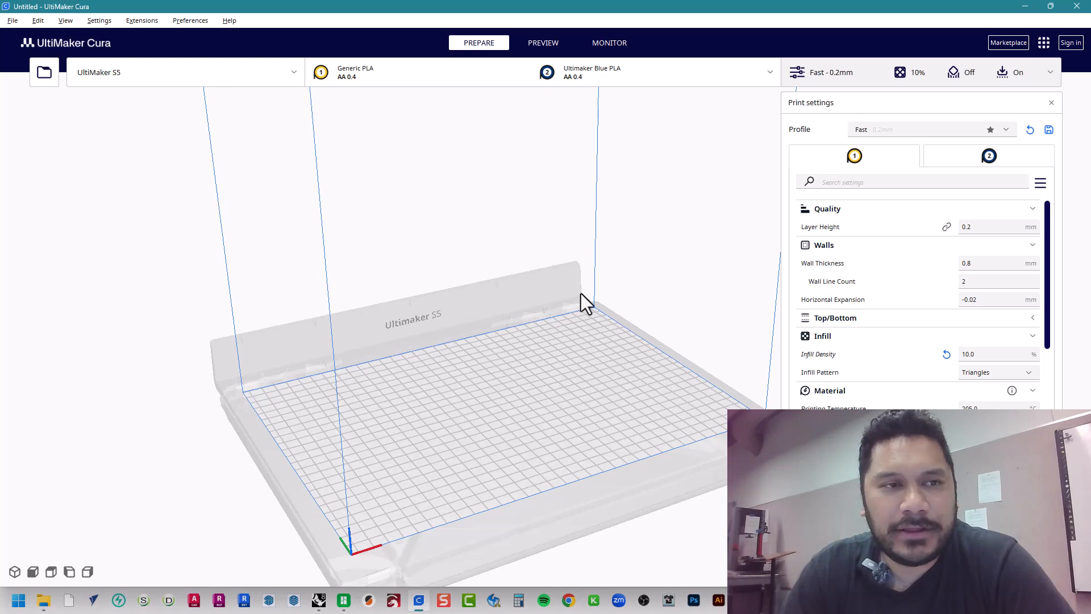
Open the model file 250617 Coaster Assignment 3D Print - TJC from the 2B - 3D Print folder and inspect it on the build plate
{"action": "left_click", "coordinate": [13, 21]}
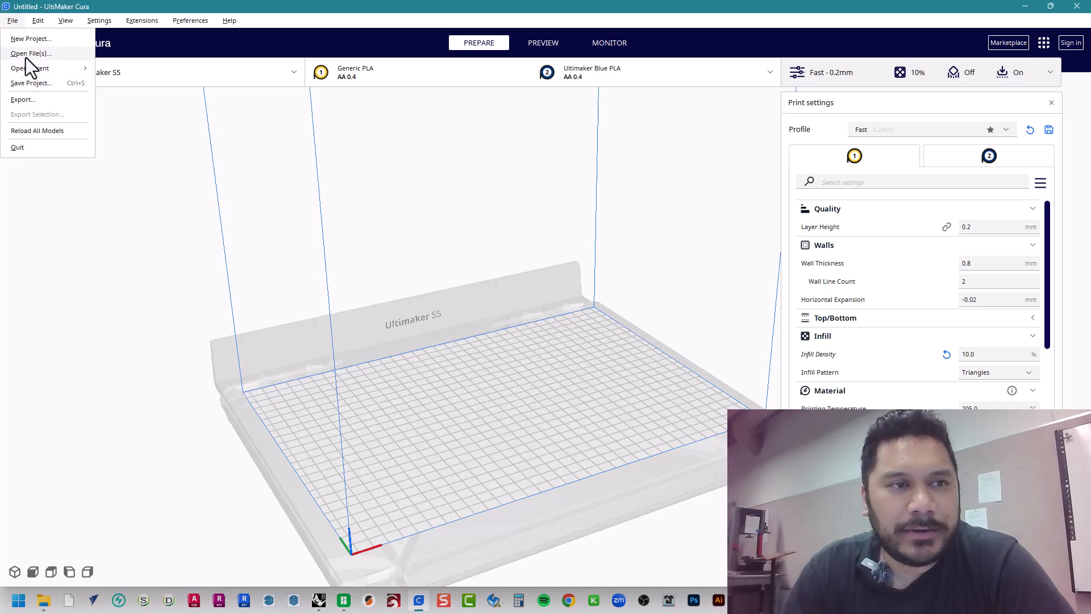
{"action": "mouse_move", "coordinate": [26, 66]}
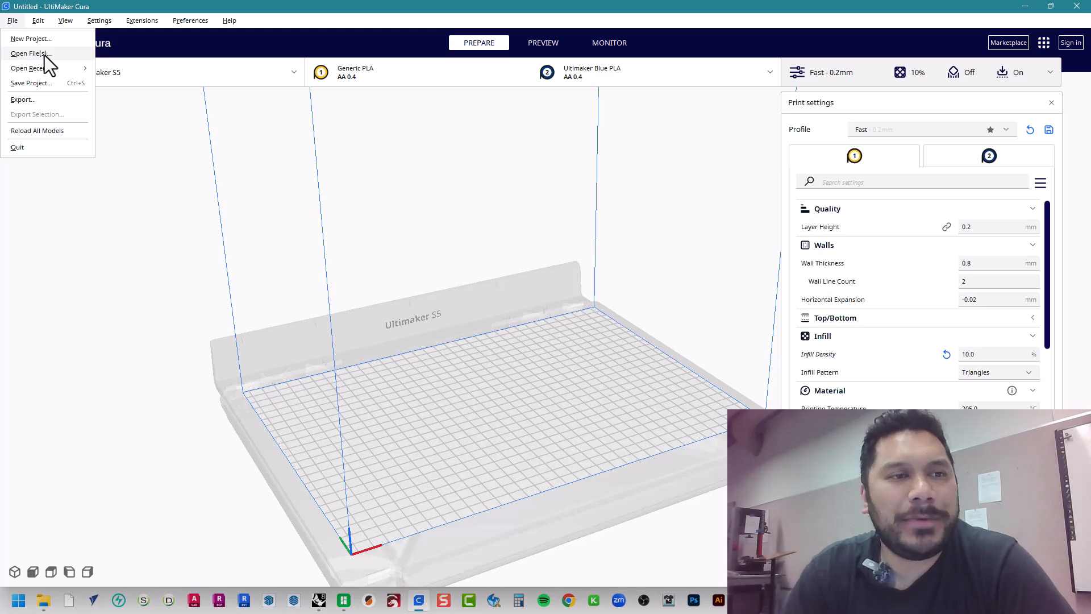
{"action": "left_click", "coordinate": [44, 55]}
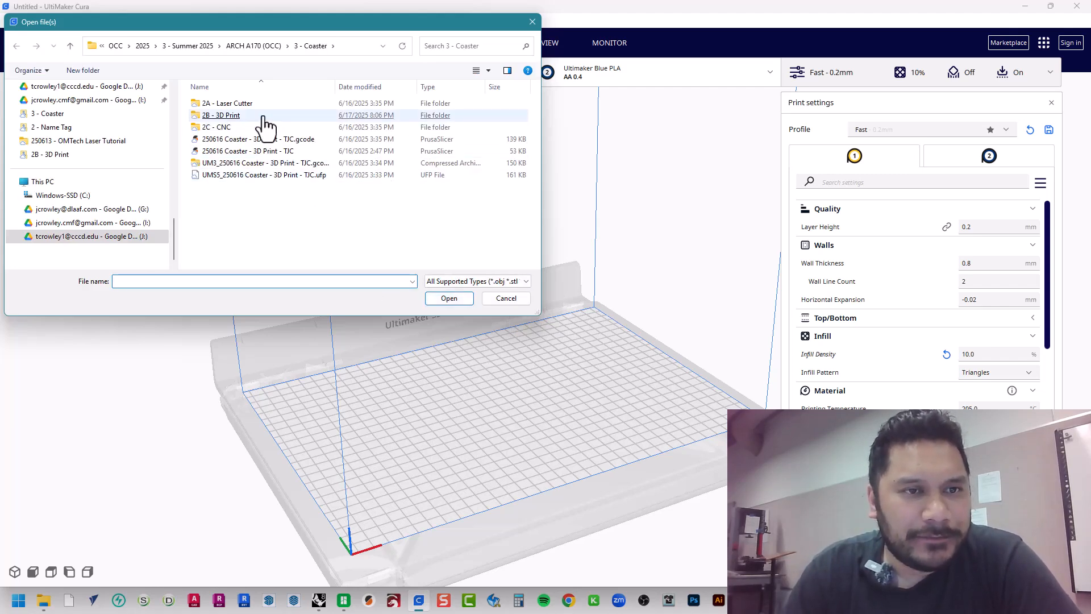
{"action": "double_click", "coordinate": [233, 116]}
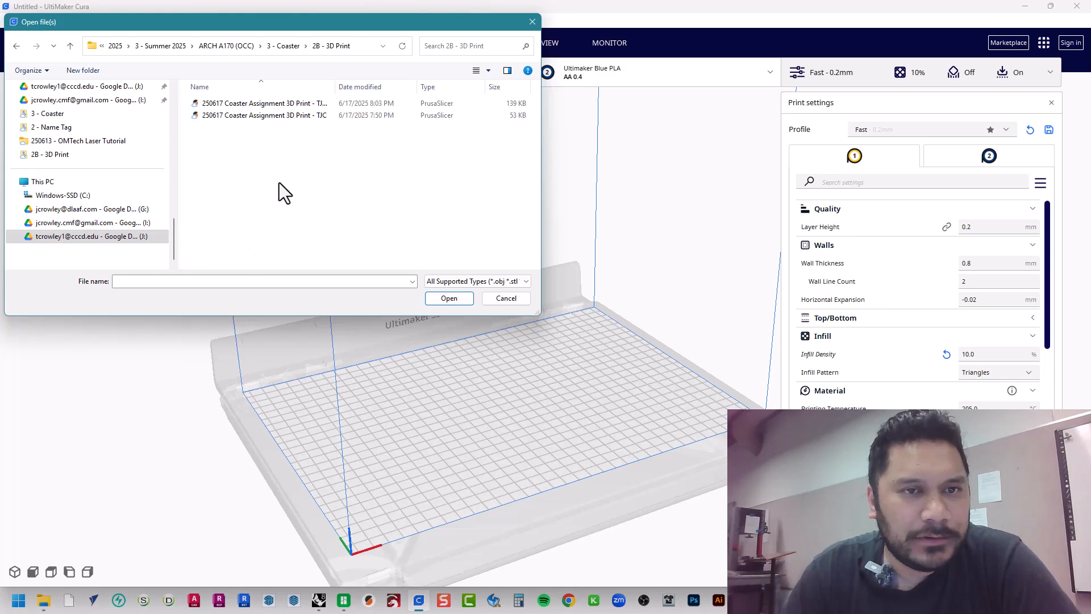
{"action": "left_click_drag", "start_coordinate": [336, 90], "coordinate": [391, 94]}
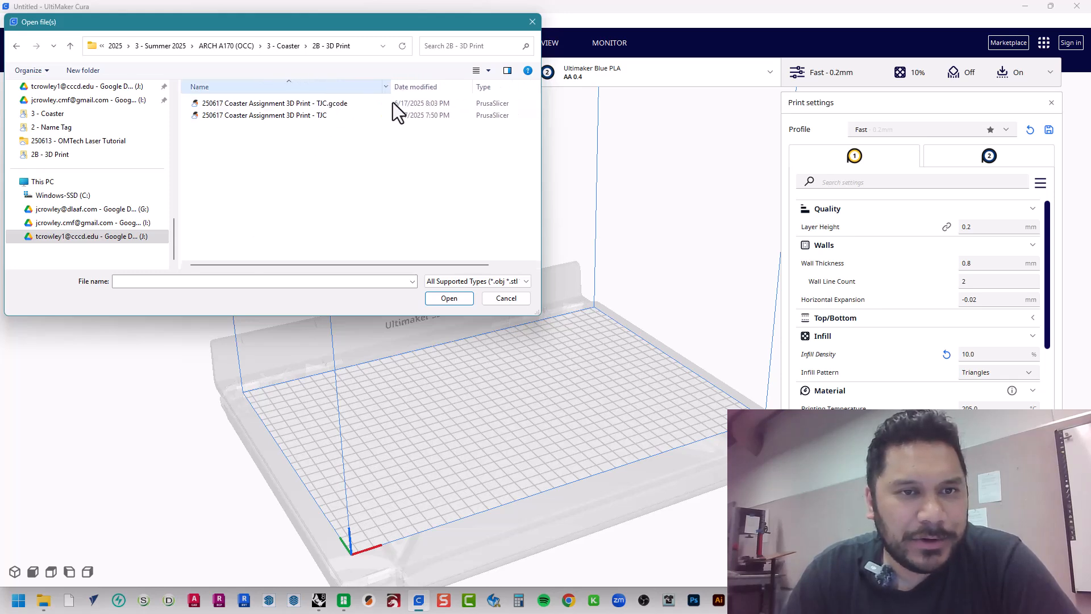
{"action": "left_click", "coordinate": [335, 107]}
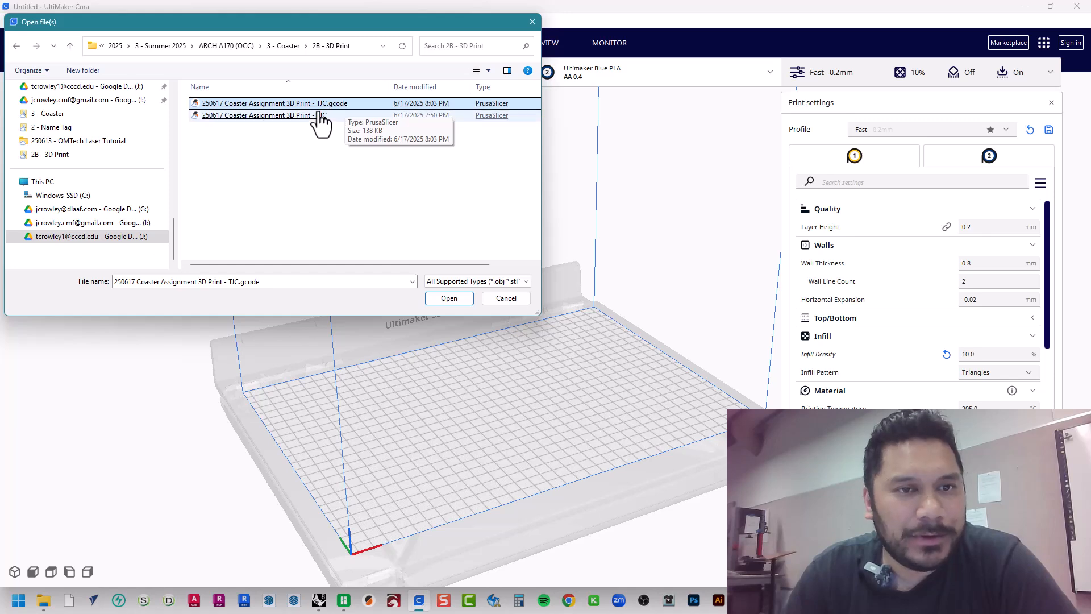
{"action": "left_click", "coordinate": [311, 116]}
{"action": "double_click", "coordinate": [311, 116]}
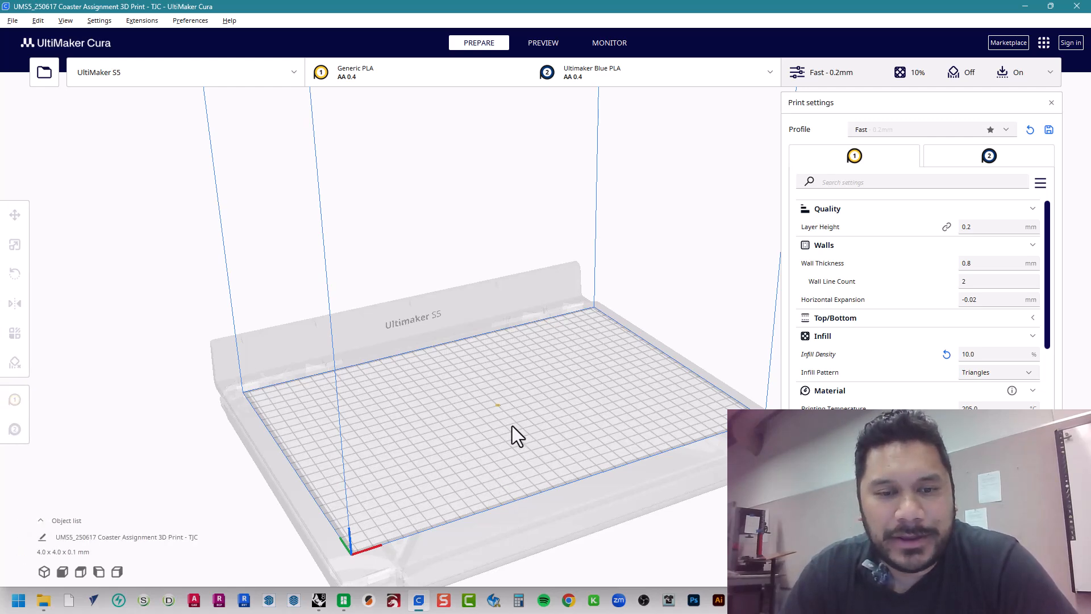
{"action": "right_click_drag", "start_coordinate": [512, 425], "coordinate": [368, 428]}
{"action": "scroll", "coordinate": [471, 400], "scroll_direction": "up", "scroll_amount": 5}
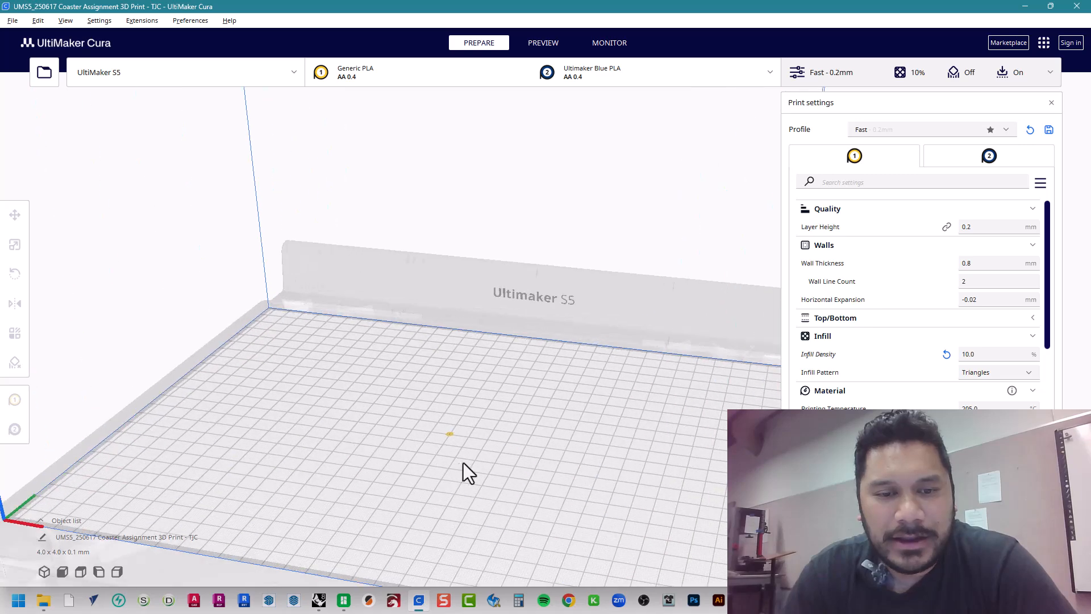
Select the TJC coaster in the middle of the build plate and display its scale dimensions
{"action": "middle_click_drag", "start_coordinate": [442, 464], "coordinate": [472, 349]}
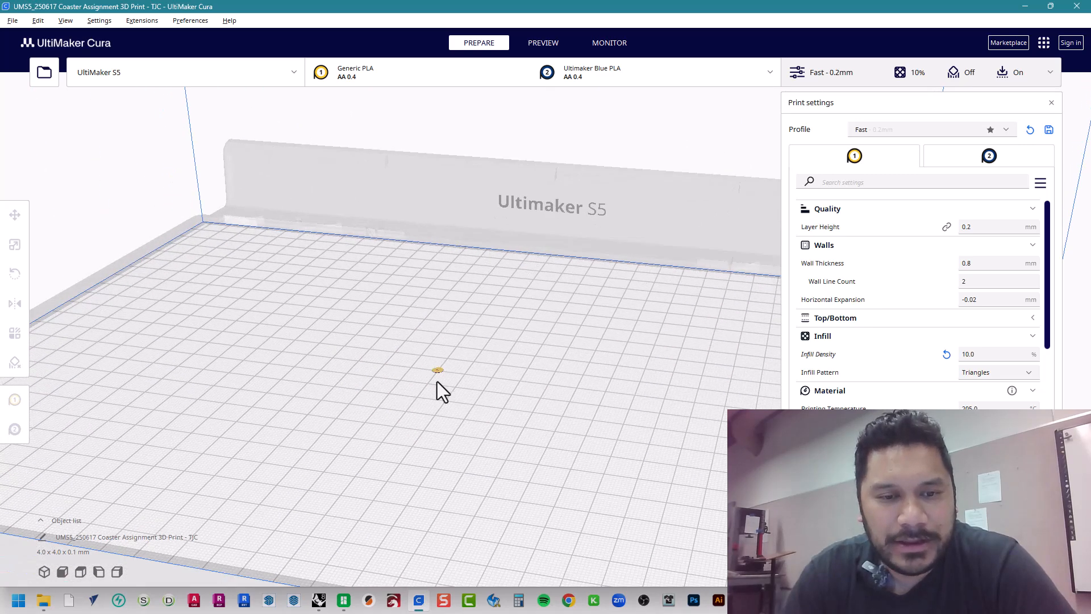
{"action": "scroll", "coordinate": [436, 384], "scroll_direction": "up", "scroll_amount": 6}
{"action": "middle_click_drag", "start_coordinate": [353, 489], "coordinate": [458, 275]}
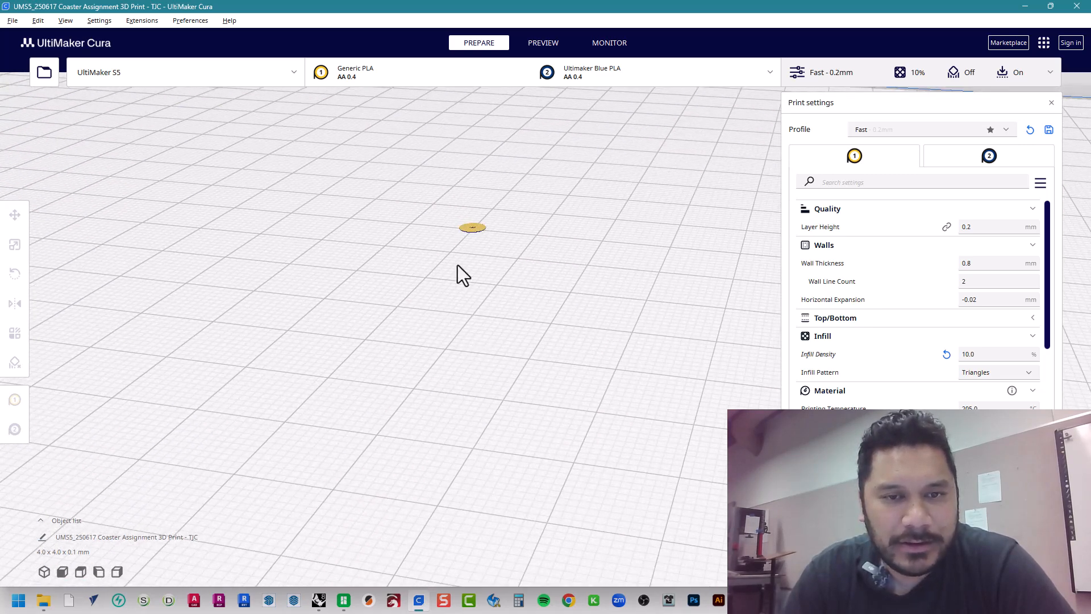
{"action": "scroll", "coordinate": [444, 237], "scroll_direction": "up", "scroll_amount": 3}
{"action": "middle_click_drag", "start_coordinate": [447, 215], "coordinate": [503, 369]}
{"action": "scroll", "coordinate": [504, 378], "scroll_direction": "up", "scroll_amount": 8}
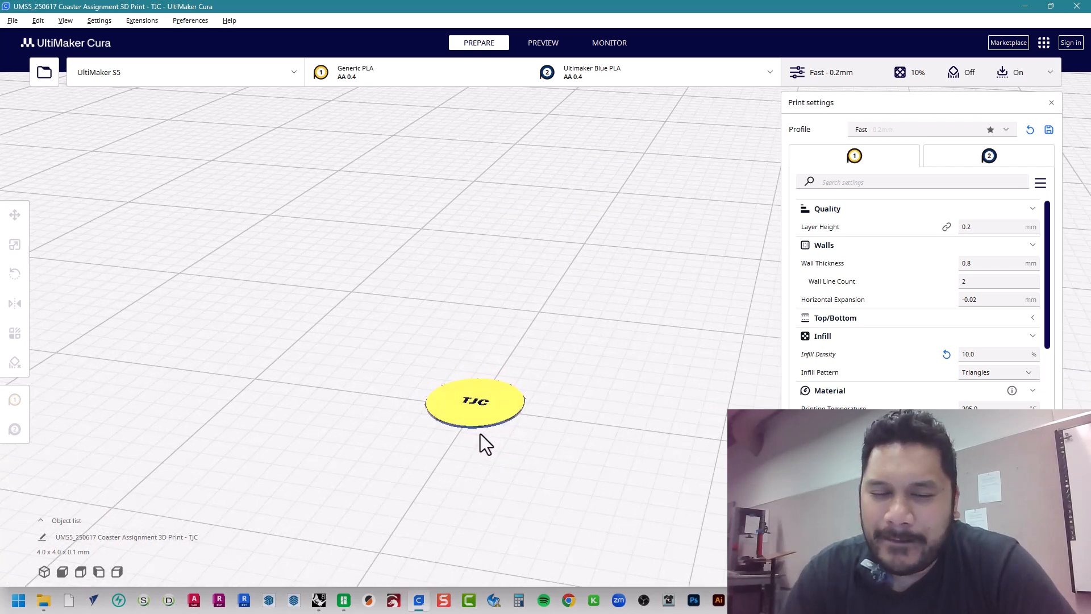
{"action": "scroll", "coordinate": [480, 435], "scroll_direction": "up", "scroll_amount": 2}
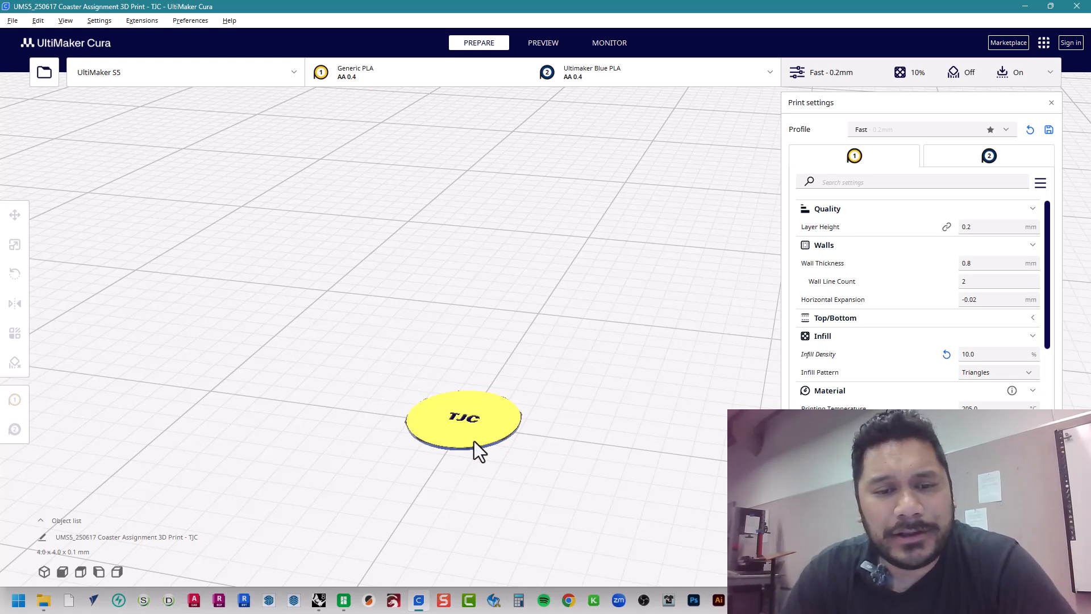
{"action": "left_click", "coordinate": [474, 441]}
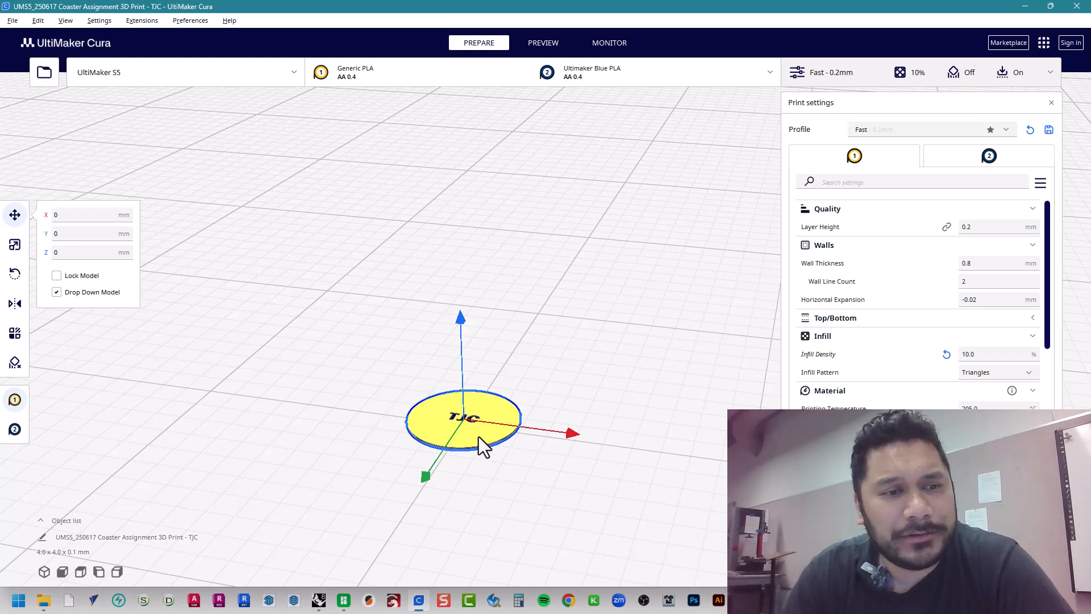
{"action": "left_click", "coordinate": [14, 247]}
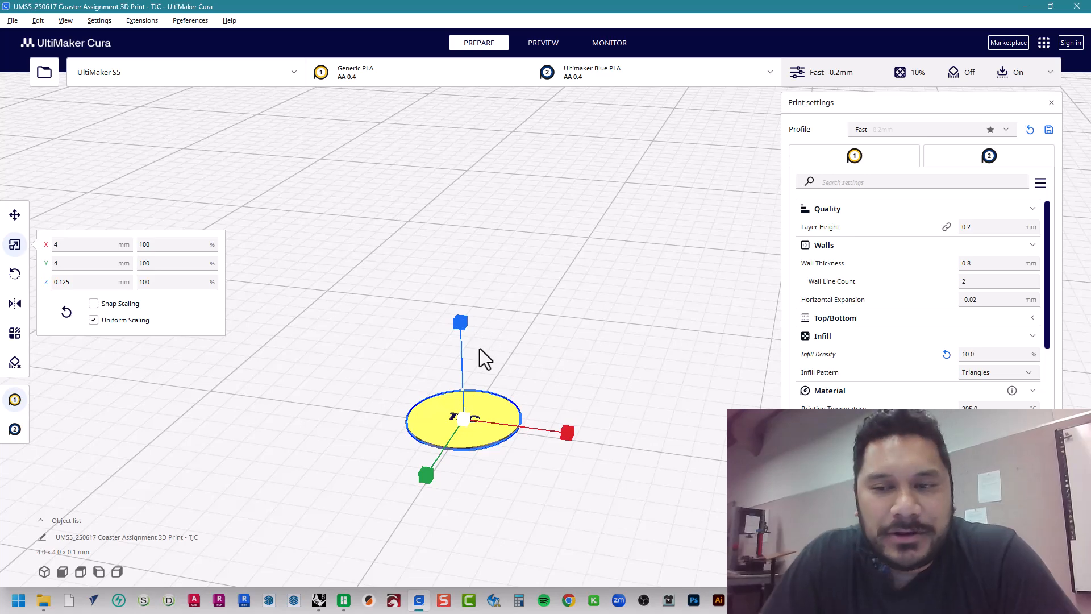
Compare the coaster's size with the full UltiMaker S5 build volume, and reselect the coaster
{"action": "scroll", "coordinate": [444, 364], "scroll_direction": "down", "scroll_amount": 1}
{"action": "scroll", "coordinate": [449, 366], "scroll_direction": "down", "scroll_amount": 6}
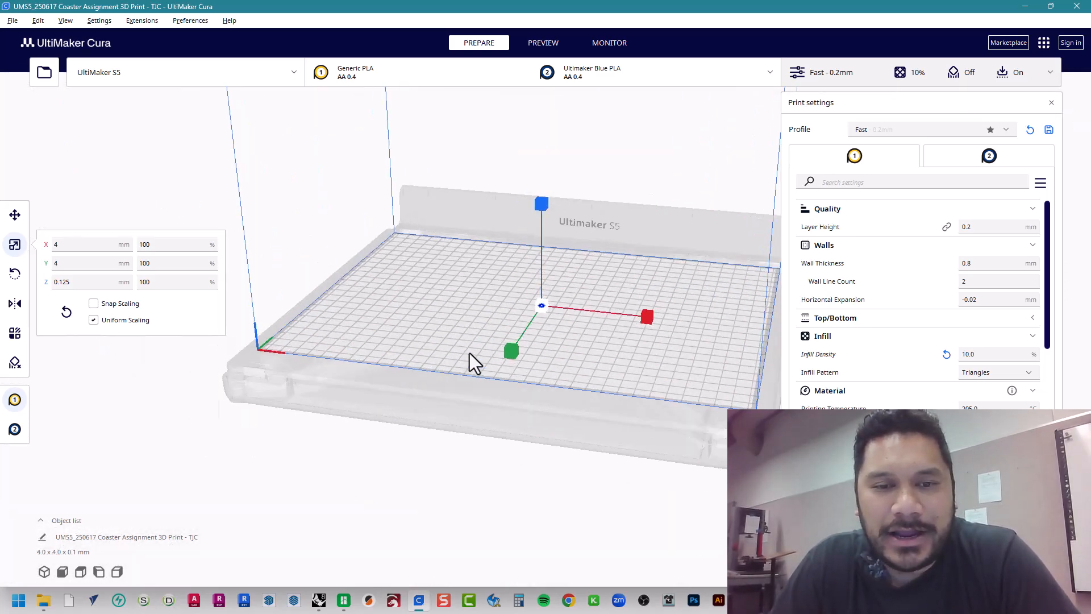
{"action": "scroll", "coordinate": [557, 239], "scroll_direction": "up", "scroll_amount": 3}
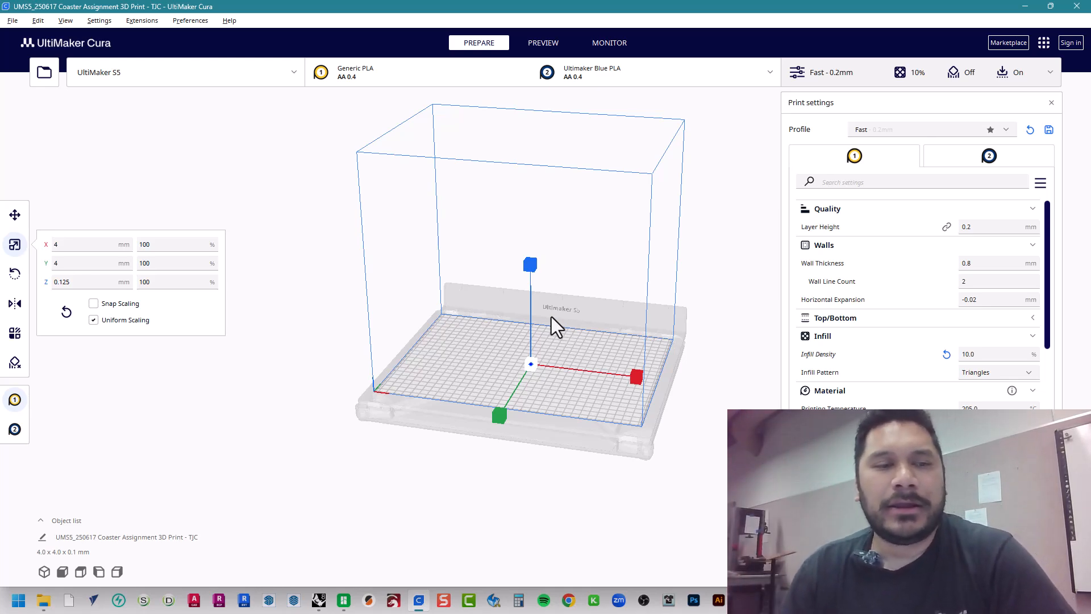
{"action": "left_click", "coordinate": [489, 378]}
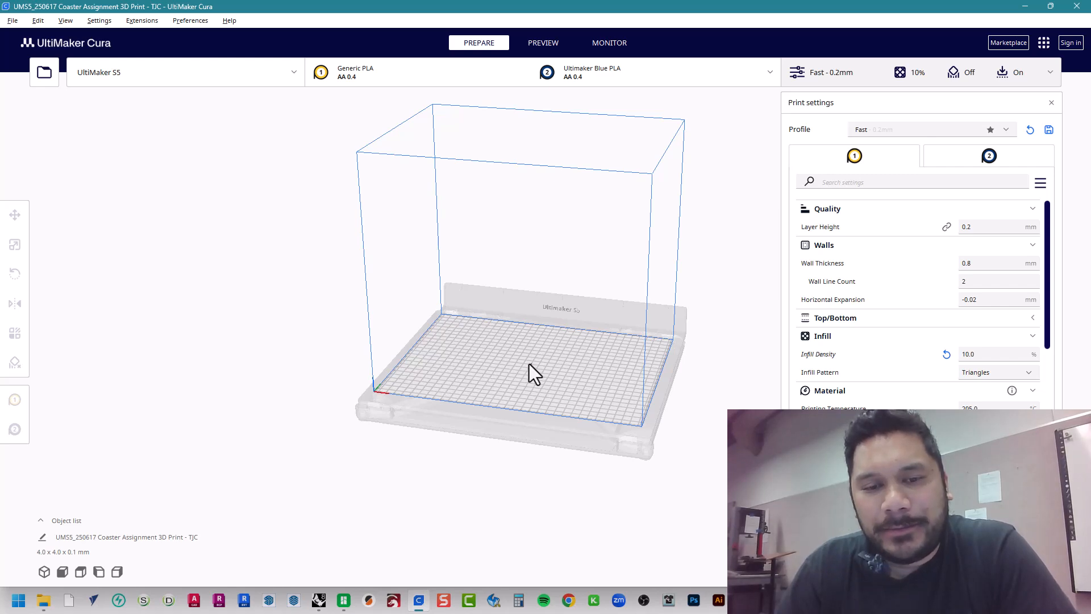
{"action": "scroll", "coordinate": [532, 367], "scroll_direction": "up", "scroll_amount": 5}
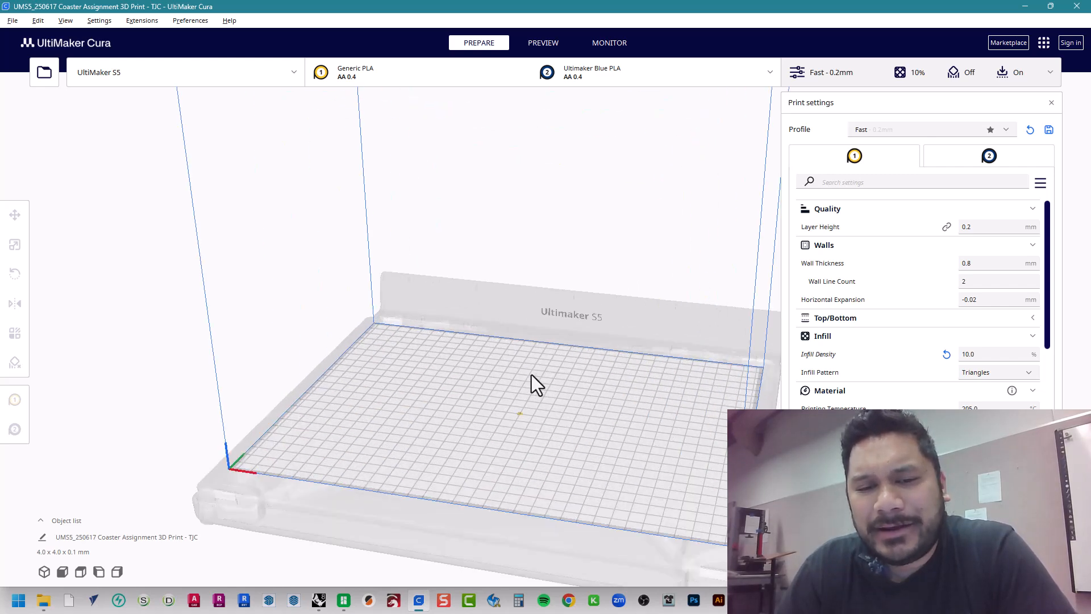
{"action": "left_click", "coordinate": [508, 465]}
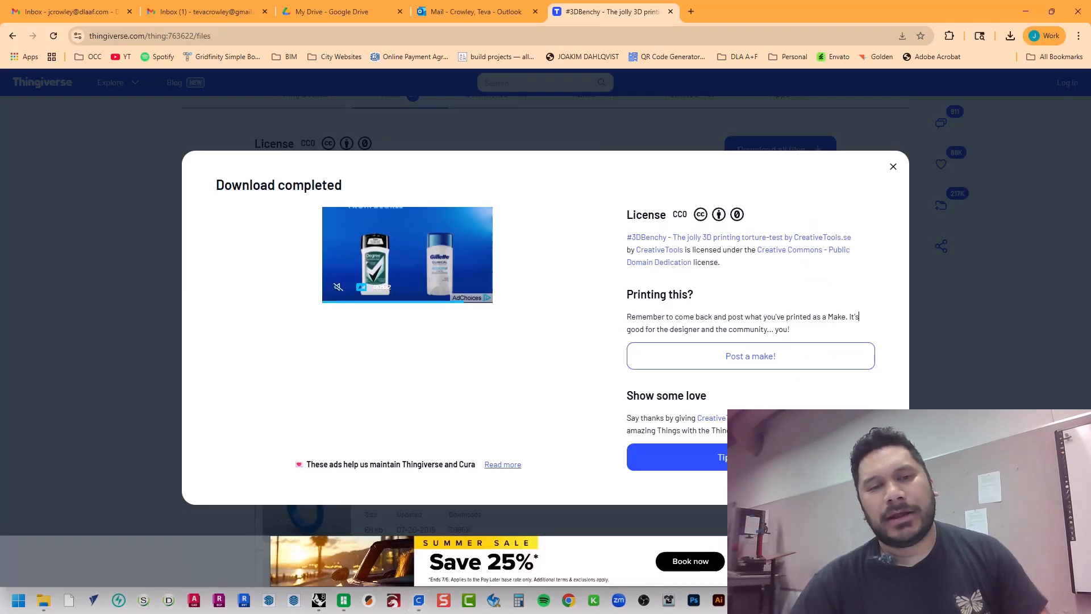
In a new Chrome tab, search for "4mm to 4 inch conversion" and open the RapidTables millimeters to inches converter
{"action": "left_click", "coordinate": [689, 14]}
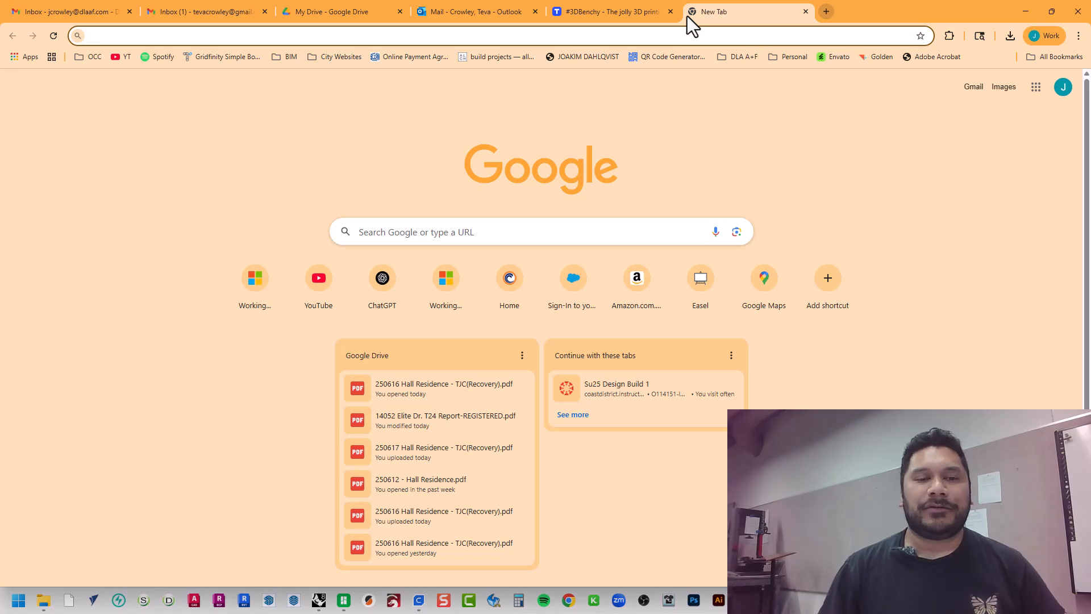
{"action": "type", "text": "4"}
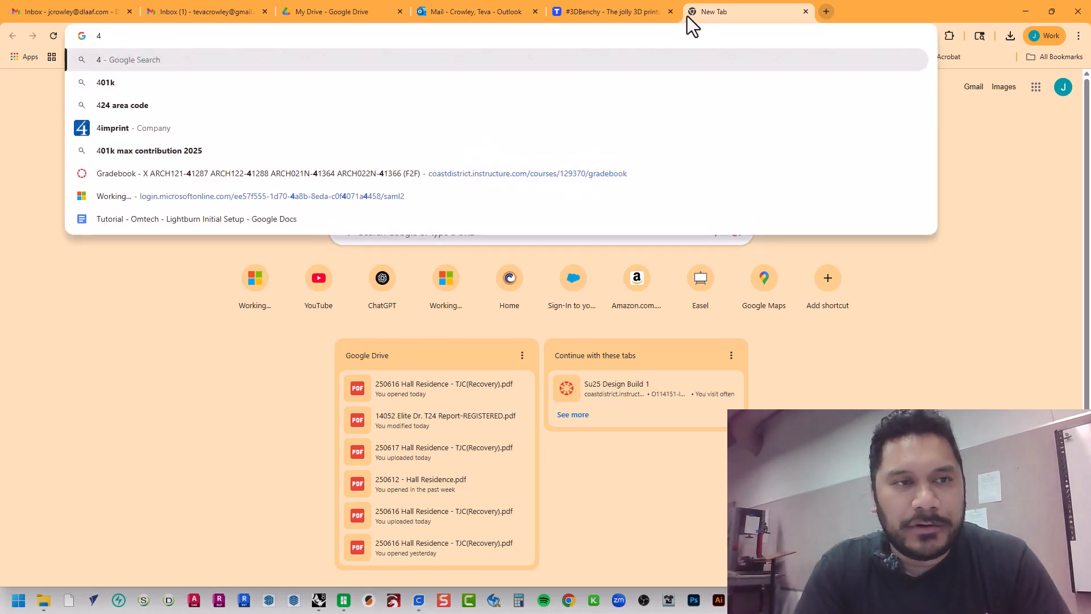
{"action": "type", "text": "mm"}
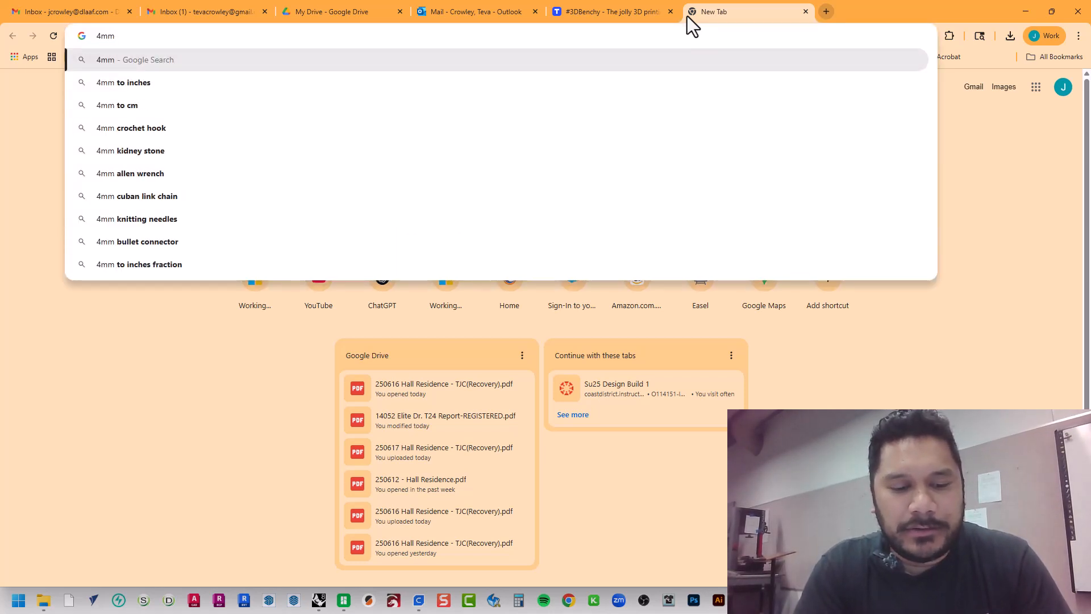
{"action": "type", "text": " to 4 inch "}
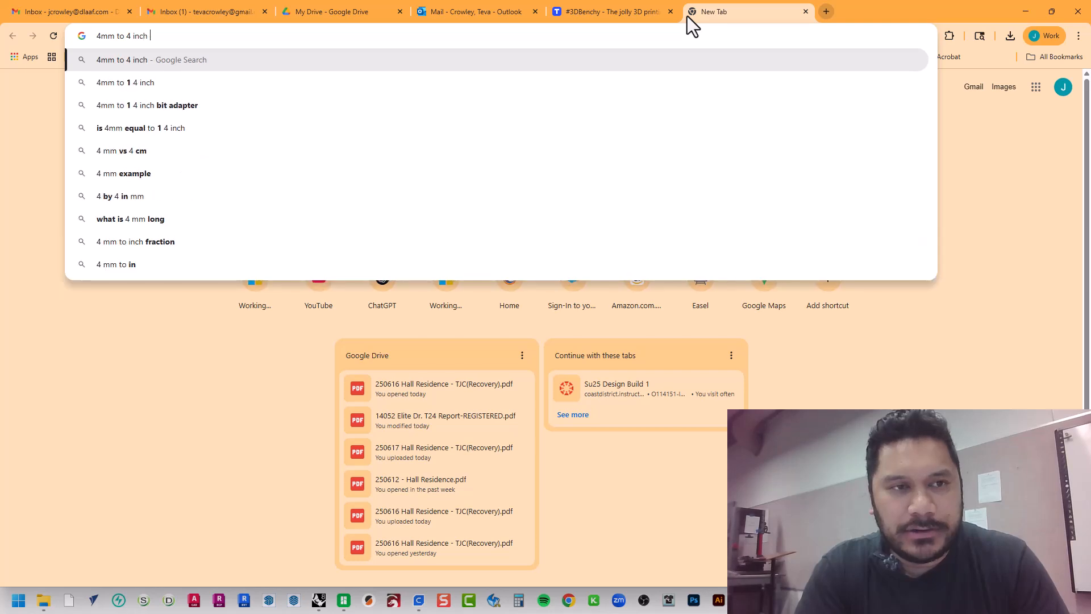
{"action": "type", "text": "conversion"}
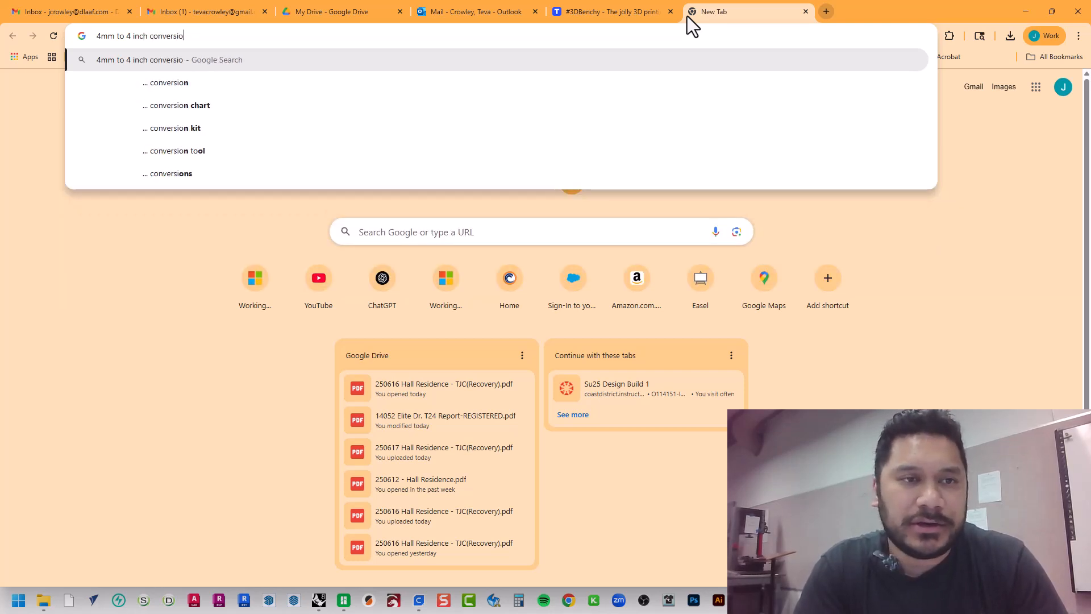
{"action": "key", "text": "Return"}
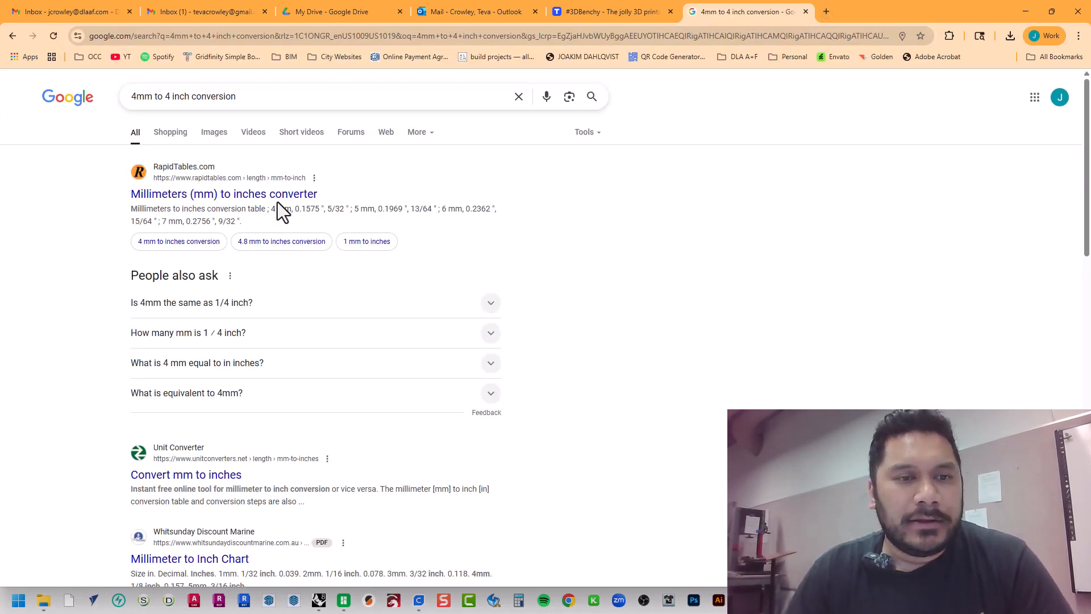
{"action": "left_click", "coordinate": [277, 196]}
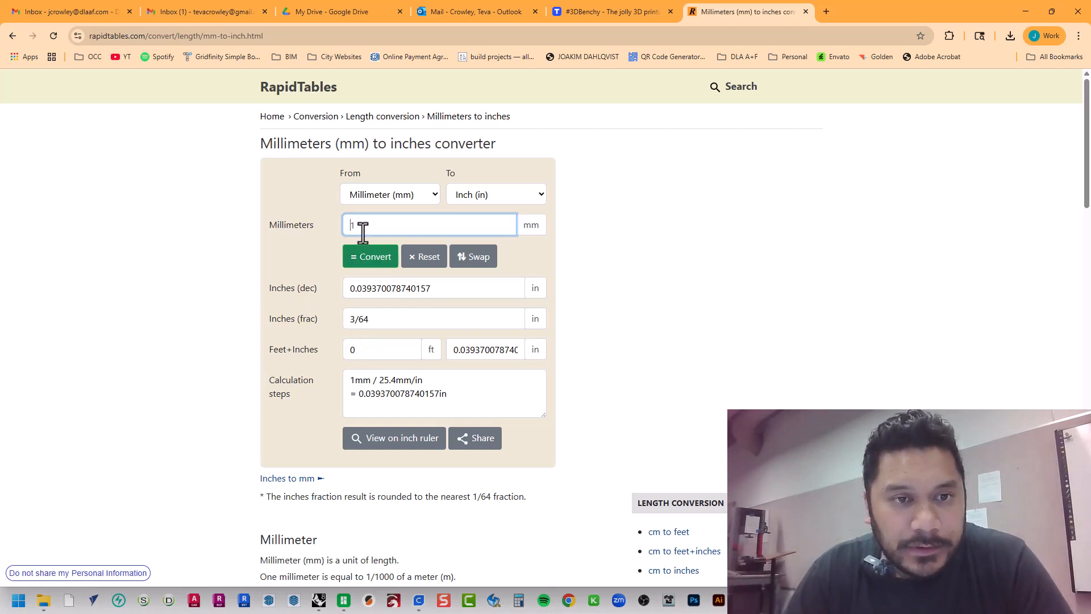
Convert 4 mm to inches in the RapidTables converter
{"action": "left_click_drag", "start_coordinate": [360, 225], "coordinate": [336, 224]}
{"action": "type", "text": "4"}
{"action": "key", "text": "Return"}
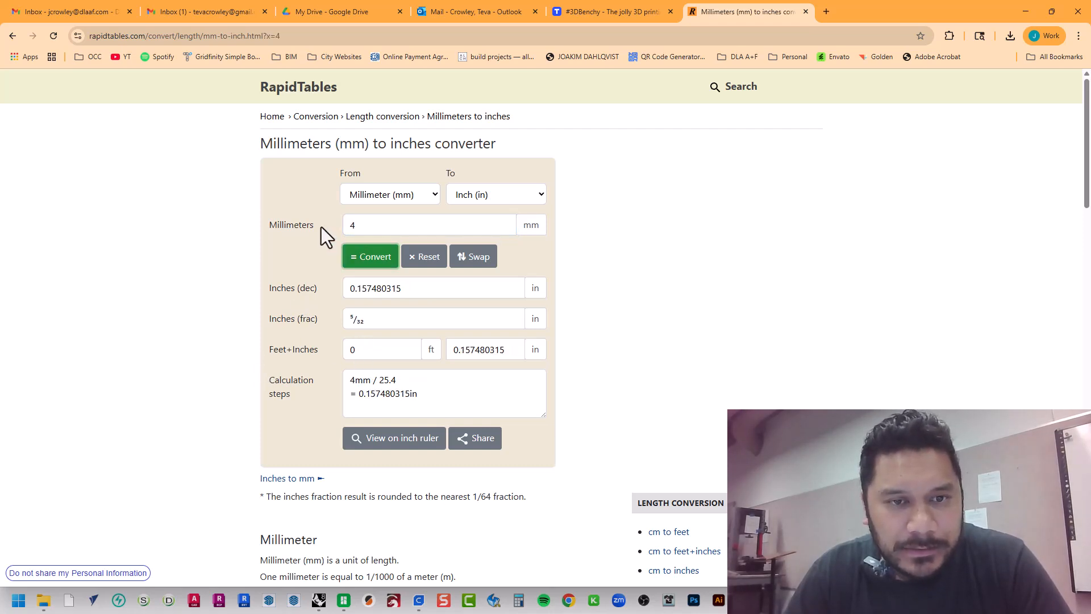
{"action": "key", "text": "Tab"}
{"action": "key", "text": "Tab"}
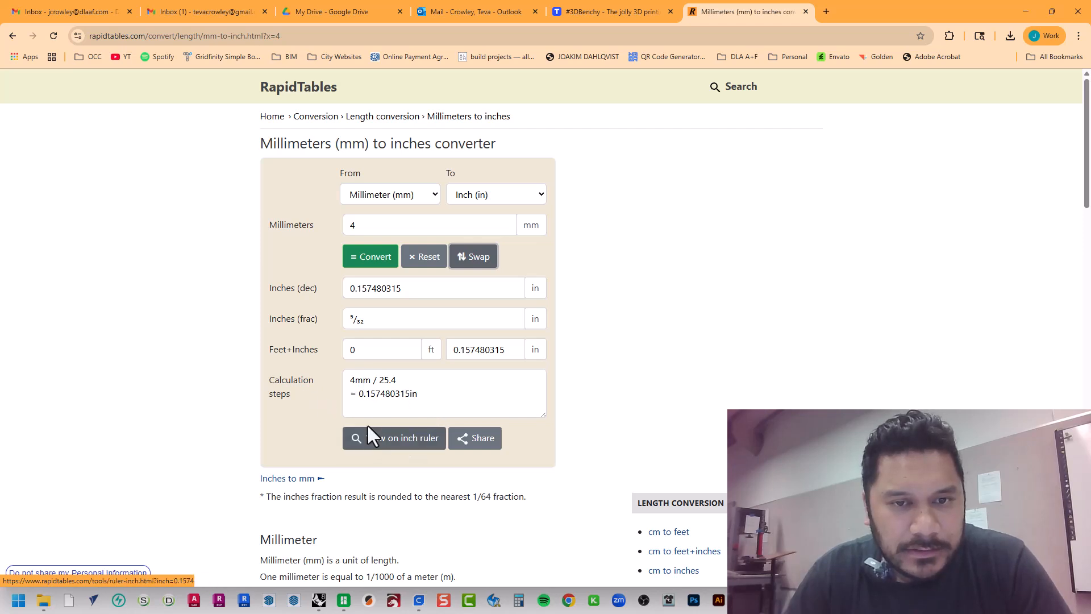
{"action": "left_click", "coordinate": [367, 257]}
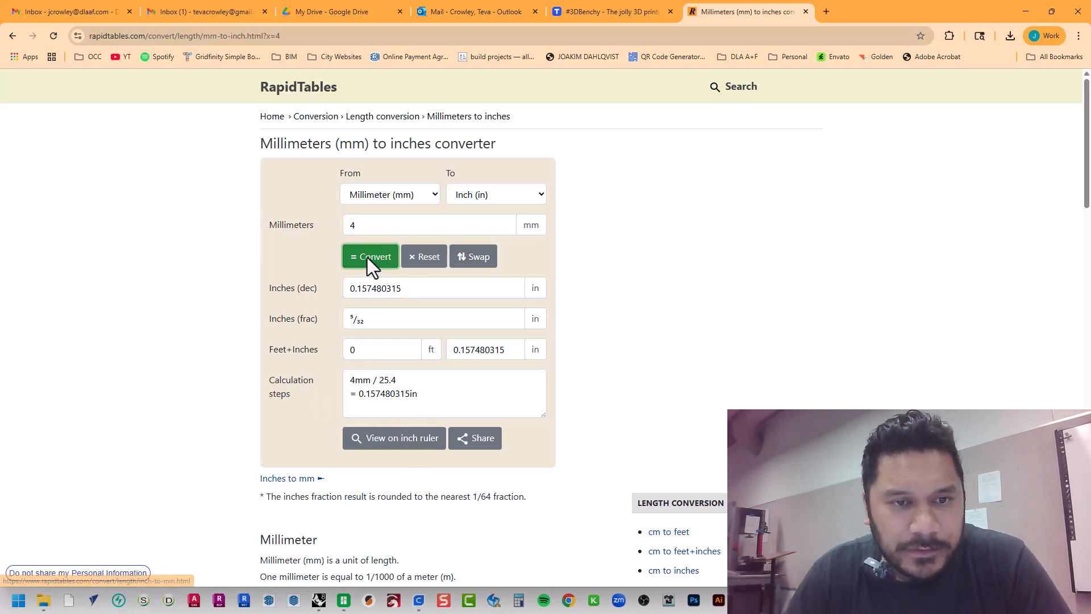
Swap the converter to inches to millimeters, convert 4 inches, and review the result and calculation steps
{"action": "left_click", "coordinate": [478, 257]}
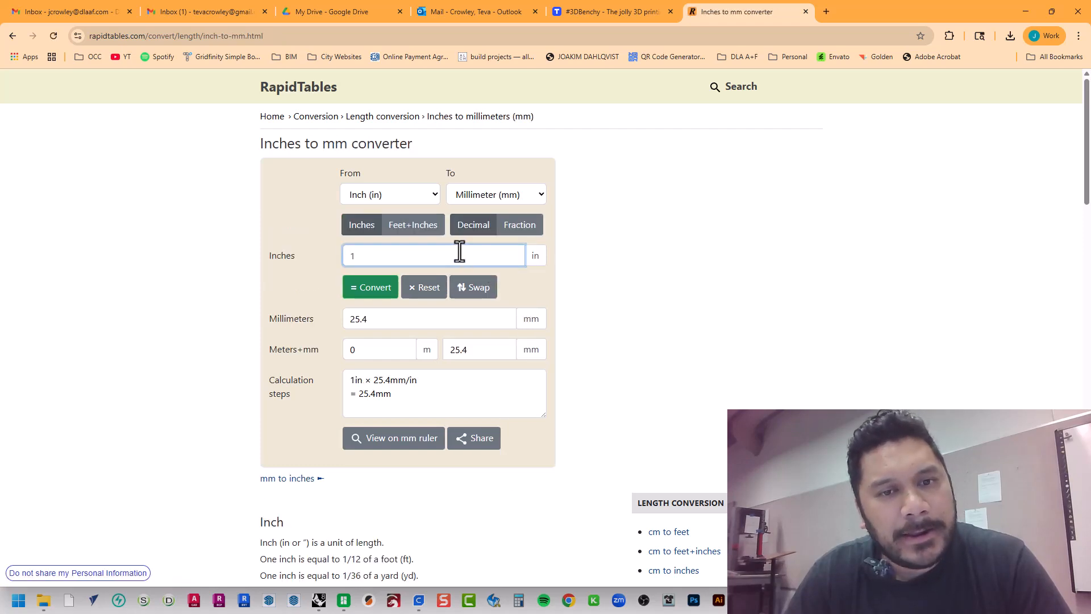
{"action": "left_click", "coordinate": [388, 250]}
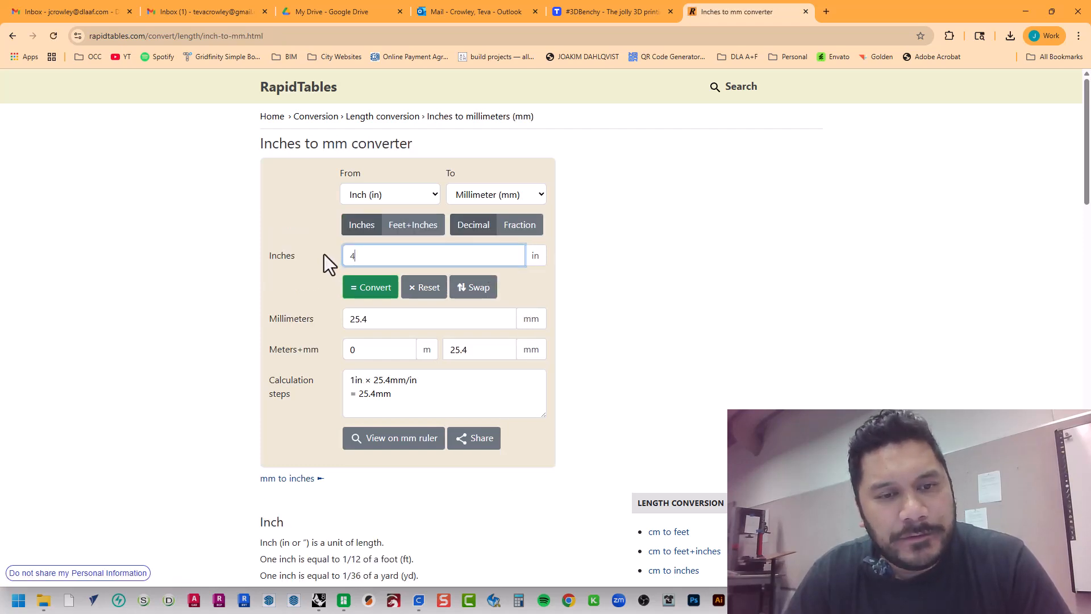
{"action": "key", "text": "Tab"}
{"action": "left_click", "coordinate": [361, 288]}
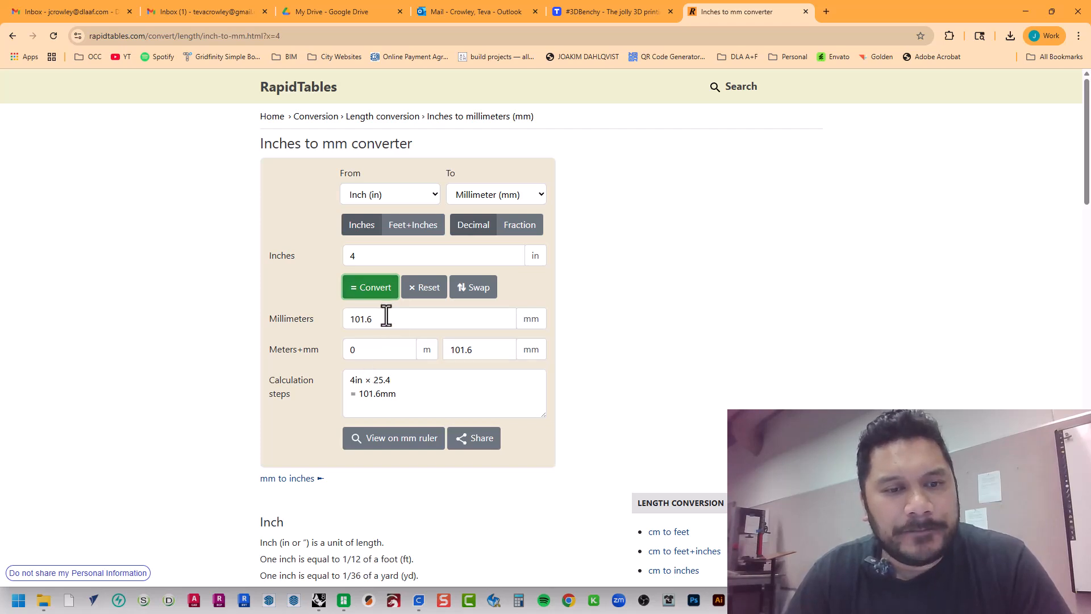
{"action": "left_click_drag", "start_coordinate": [390, 316], "coordinate": [326, 326]}
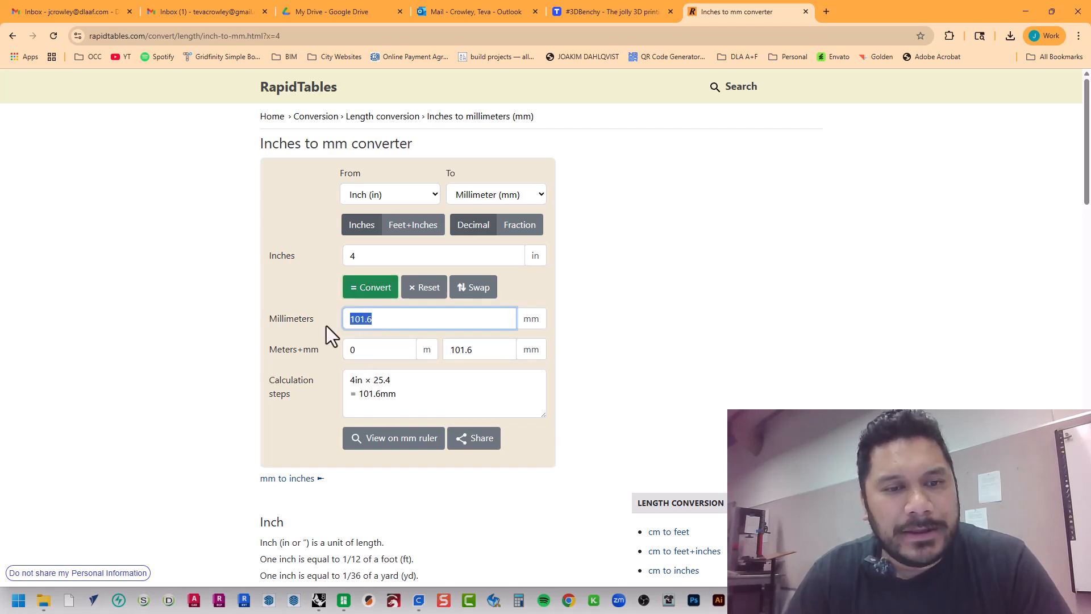
{"action": "double_click", "coordinate": [354, 256]}
{"action": "left_click_drag", "start_coordinate": [382, 325], "coordinate": [333, 327]}
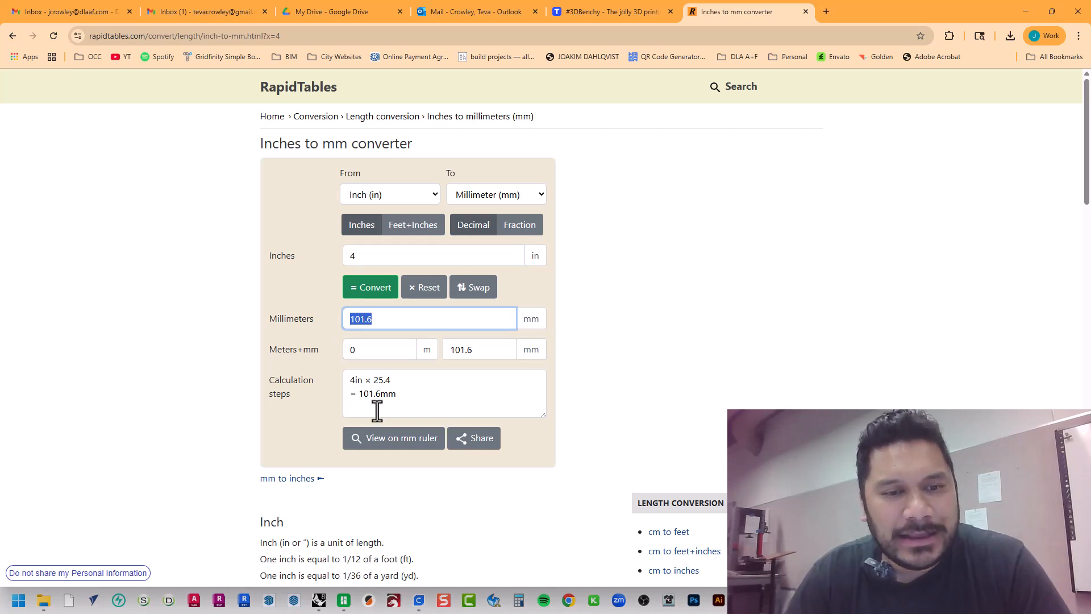
{"action": "left_click", "coordinate": [400, 398]}
{"action": "left_click_drag", "start_coordinate": [400, 397], "coordinate": [318, 373]}
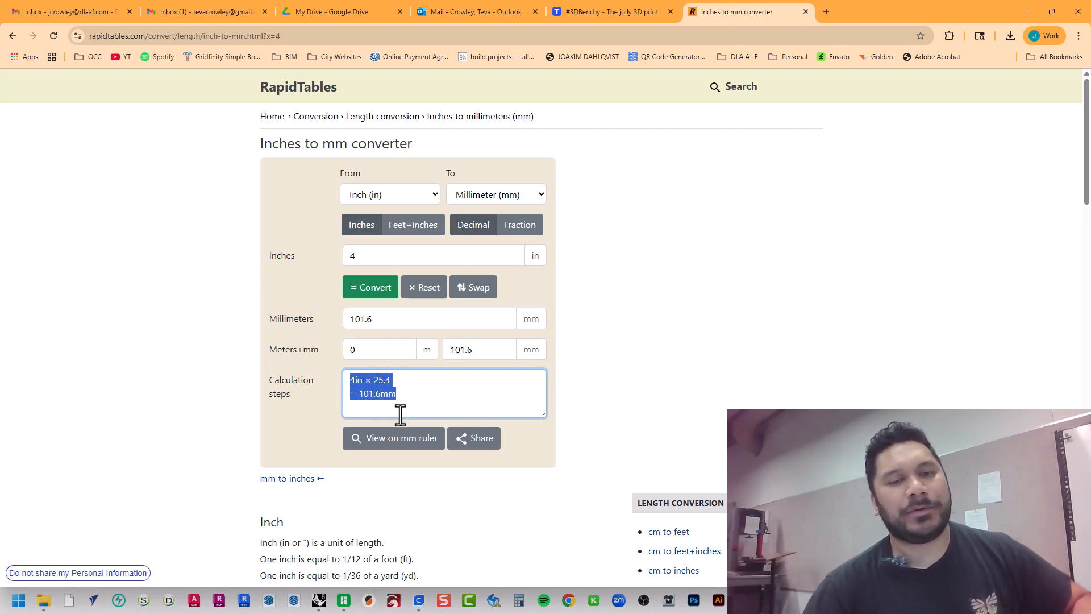
Switch back to UltiMaker Cura and check the coaster's X, Y and Z scale fields in millimeters and percent
{"action": "key", "text": "alt+Tab"}
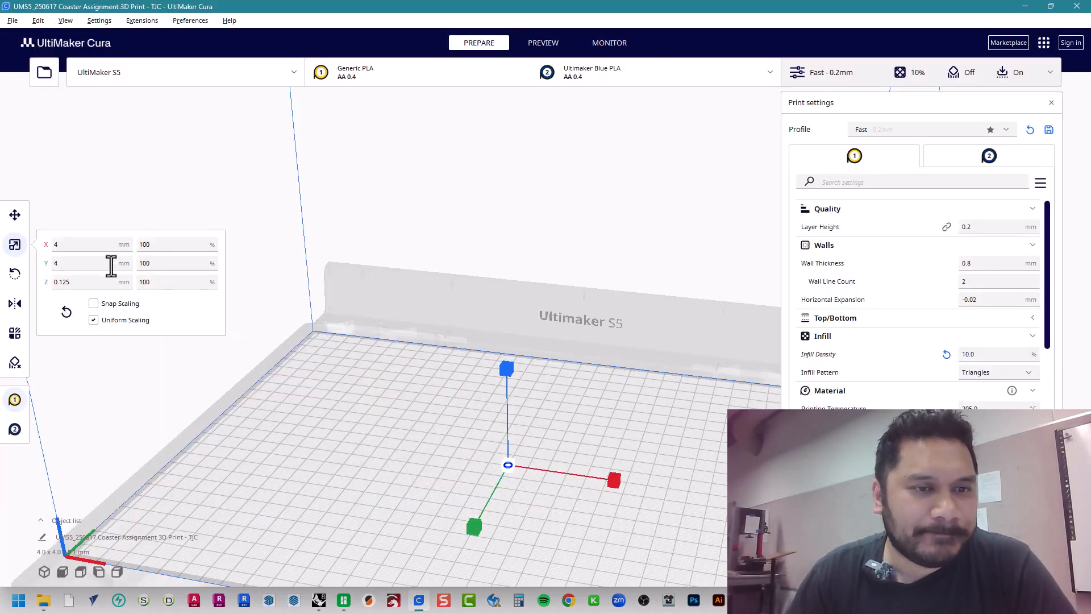
{"action": "left_click", "coordinate": [92, 246]}
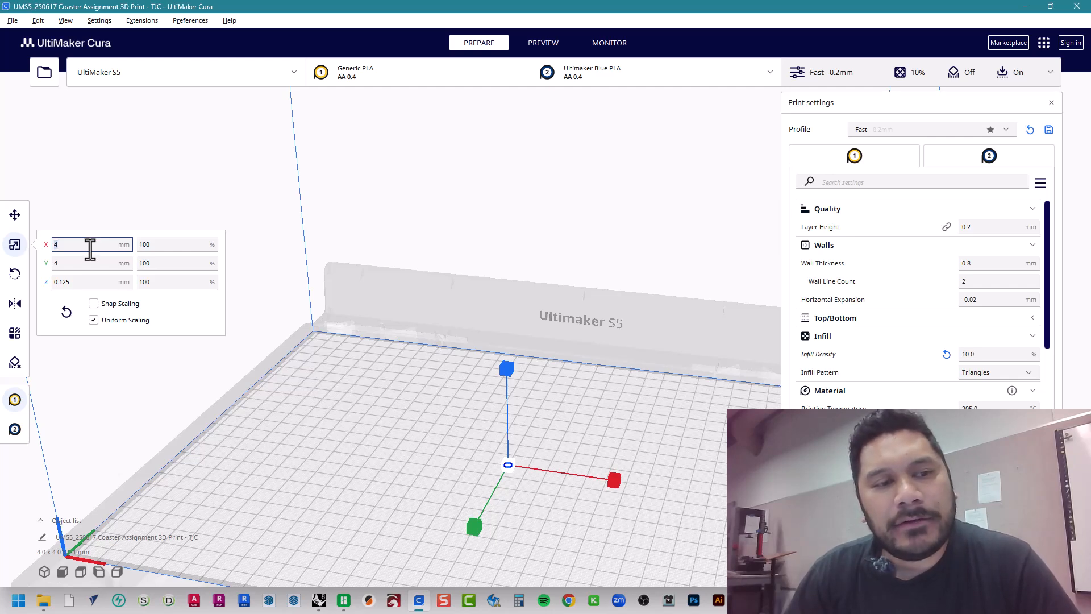
{"action": "left_click", "coordinate": [91, 267]}
{"action": "left_click", "coordinate": [88, 285]}
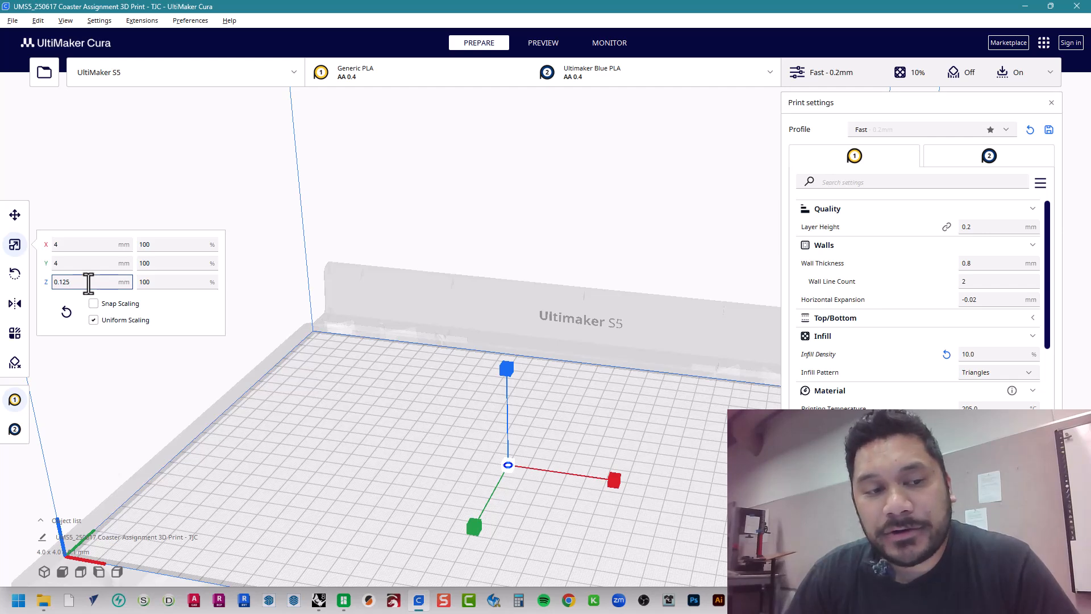
{"action": "left_click", "coordinate": [163, 249]}
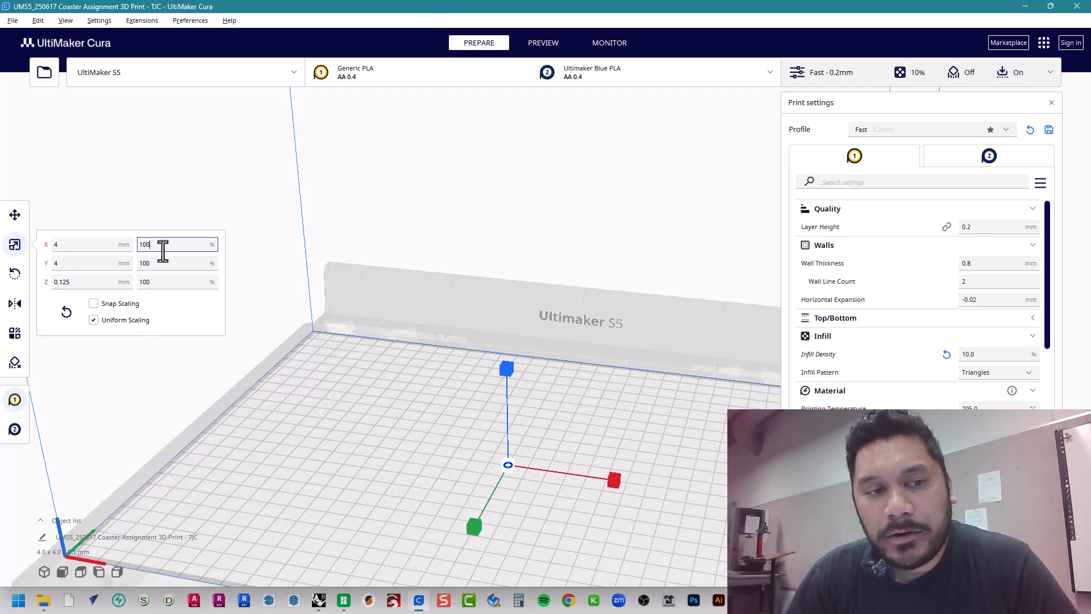
{"action": "left_click", "coordinate": [164, 263]}
{"action": "left_click", "coordinate": [164, 282]}
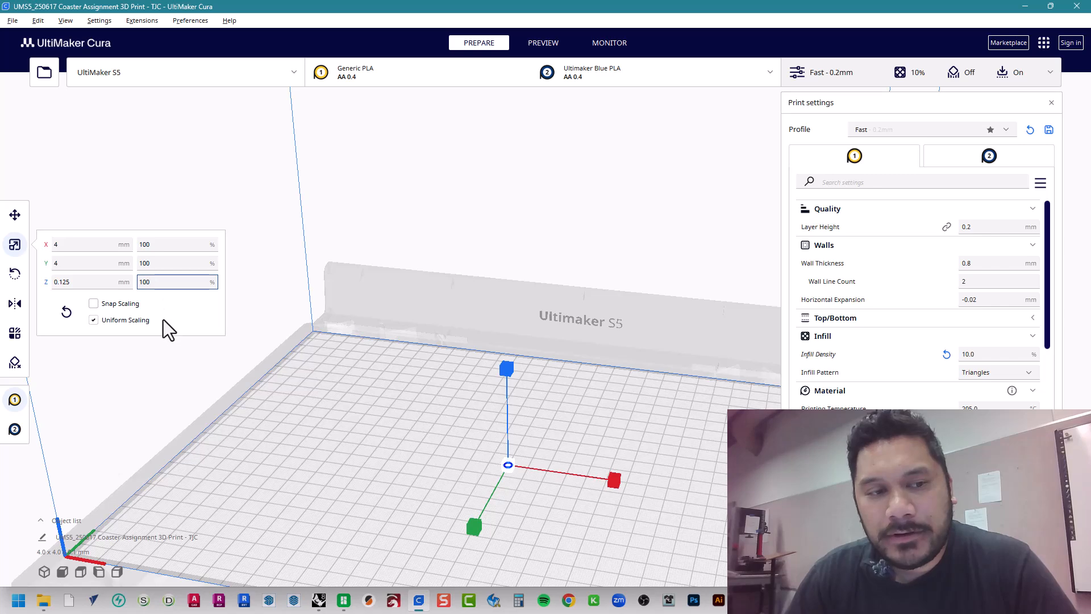
{"action": "left_click", "coordinate": [158, 245]}
{"action": "left_click", "coordinate": [157, 263]}
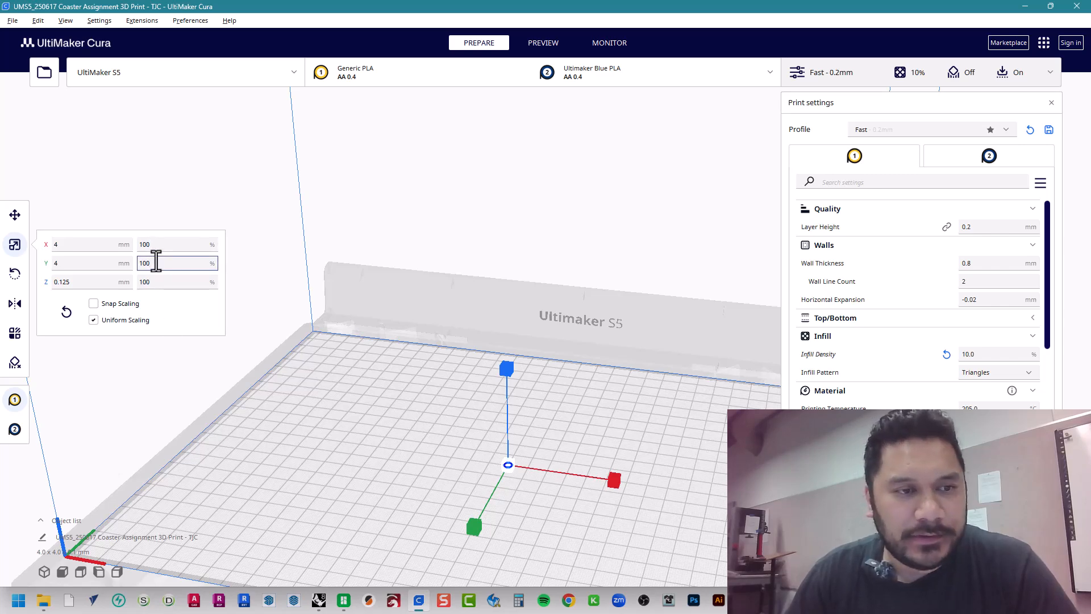
Switch to the RapidTables converter in Chrome, select the millimeters result for 4 inches, and return to UltiMaker Cura
{"action": "key", "text": "alt+Tab"}
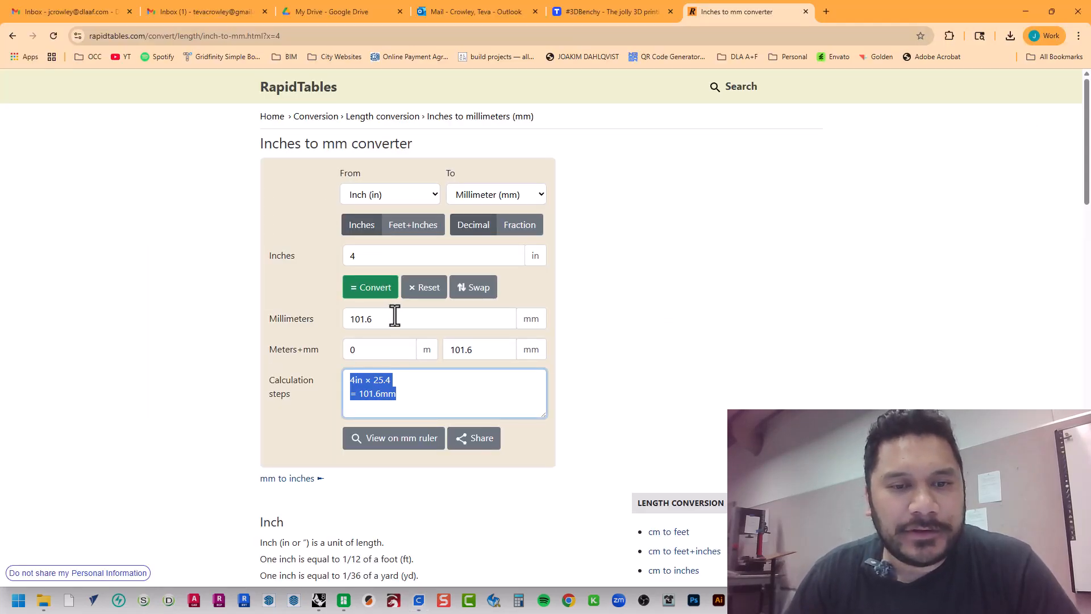
{"action": "left_click", "coordinate": [396, 320]}
{"action": "left_click_drag", "start_coordinate": [395, 321], "coordinate": [311, 323]}
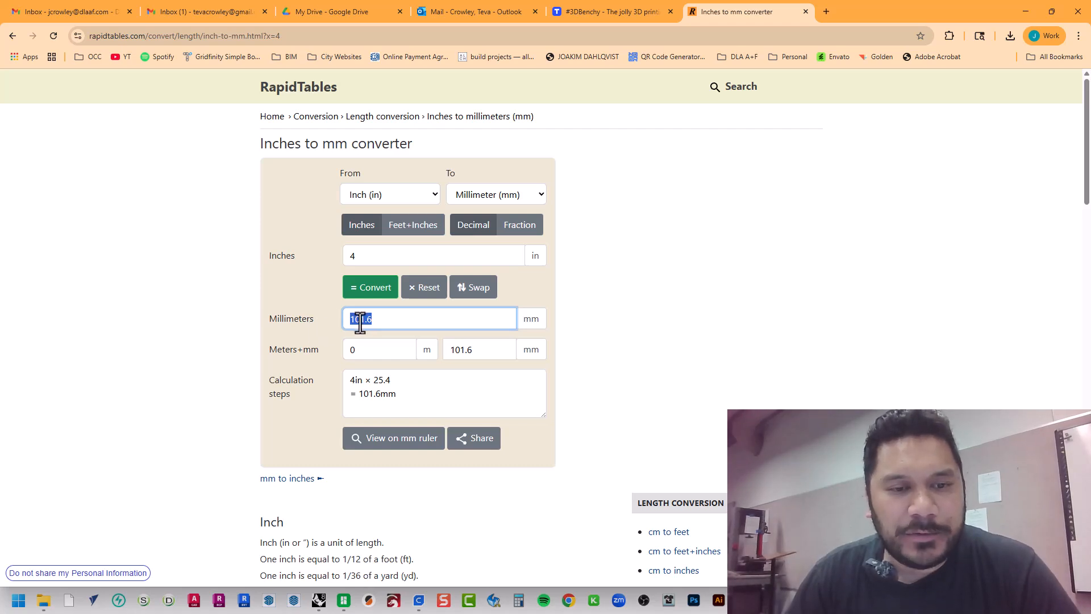
{"action": "key", "text": "alt+Tab"}
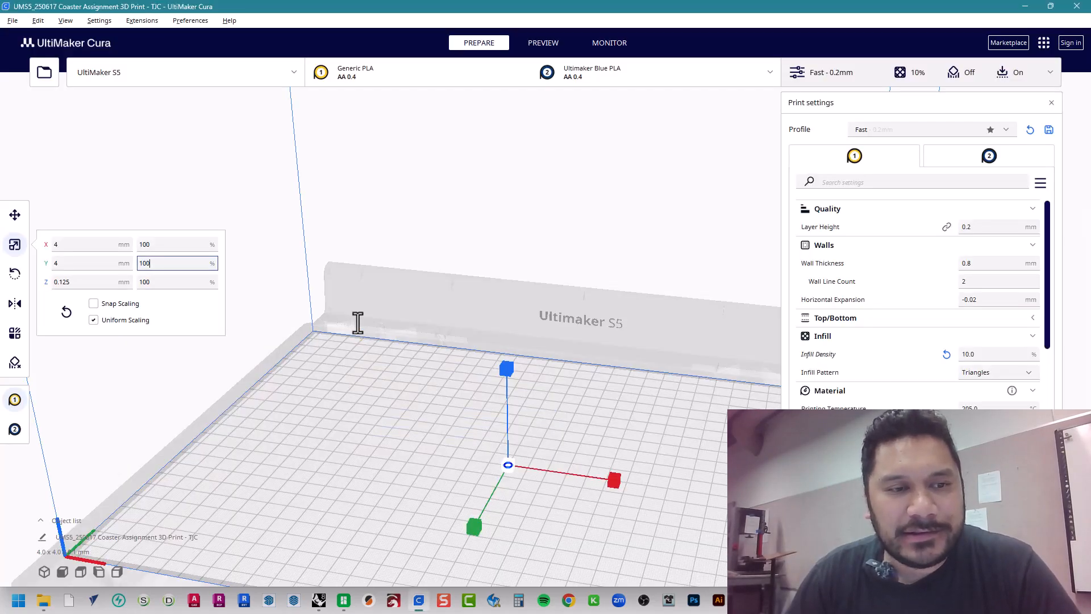
Set the coaster's X size to 101.6 mm with uniform scaling enabled
{"action": "left_click", "coordinate": [83, 245]}
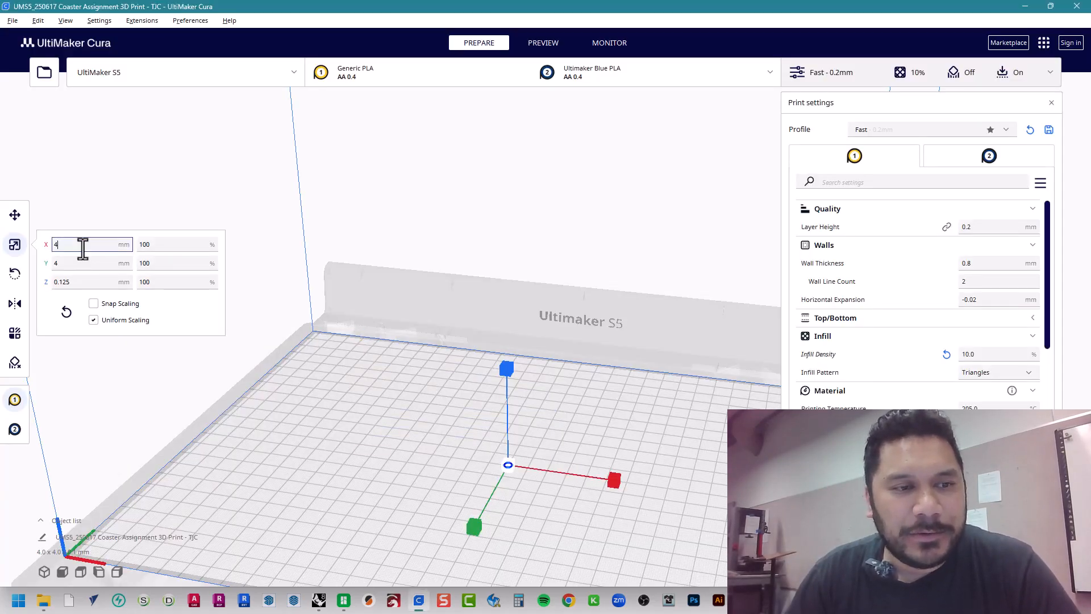
{"action": "left_click", "coordinate": [92, 321]}
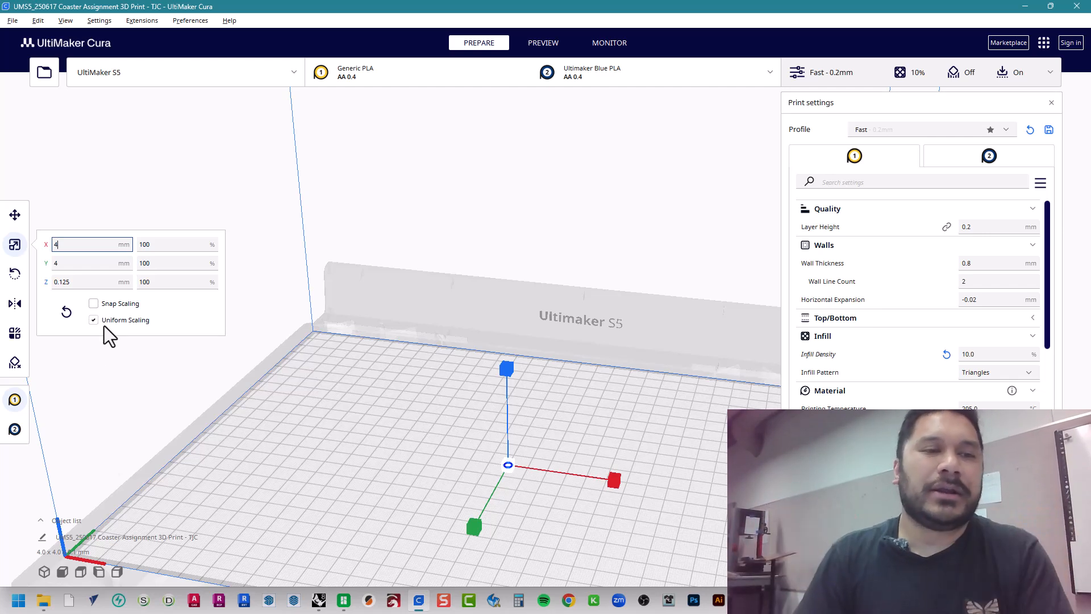
{"action": "left_click", "coordinate": [93, 320]}
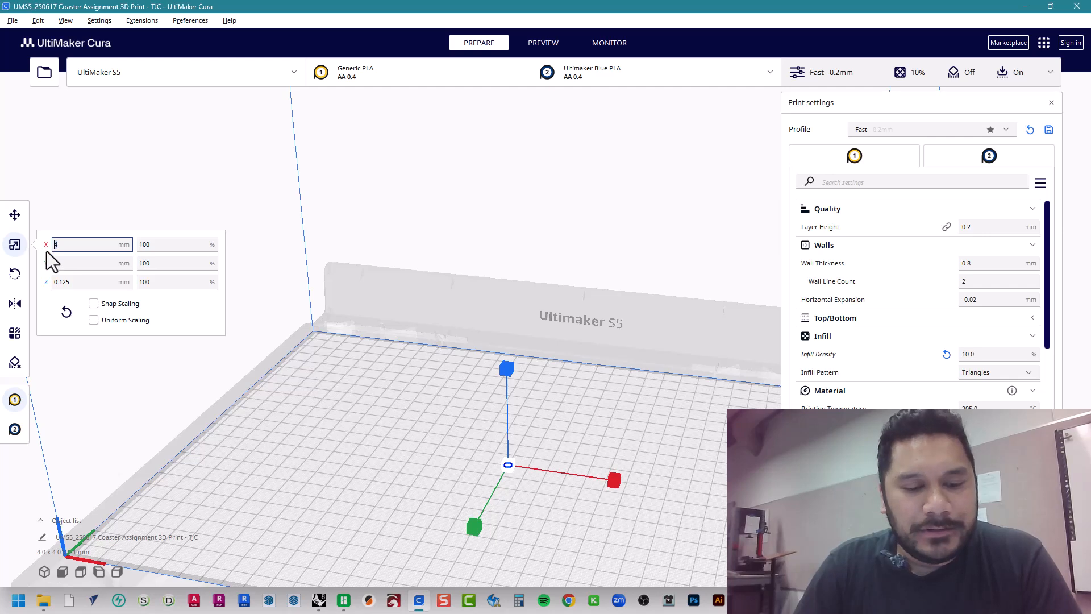
{"action": "type", "text": "101.6"}
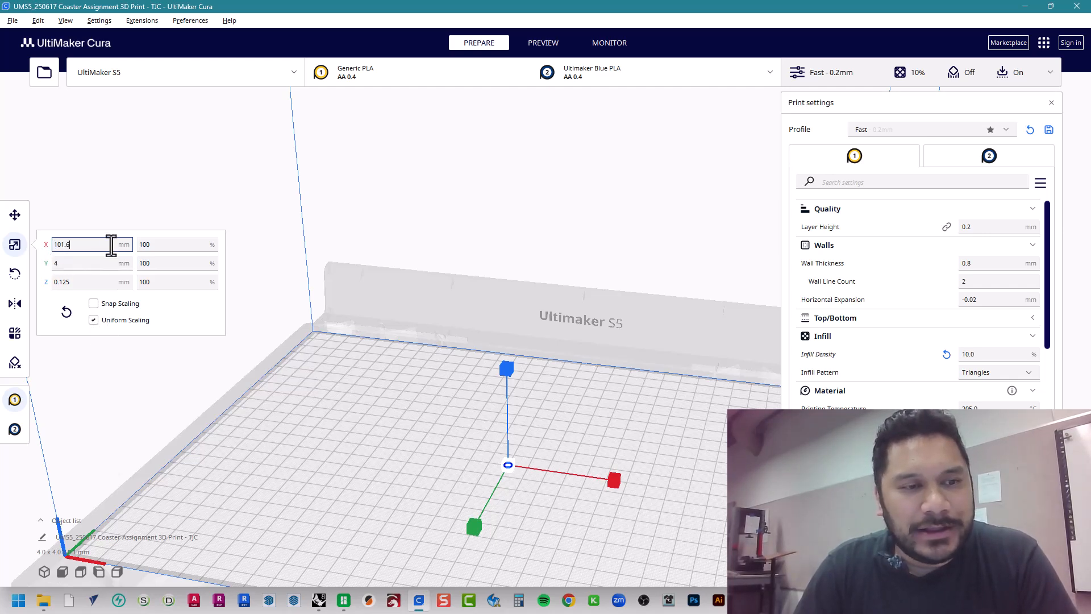
{"action": "key", "text": "Tab"}
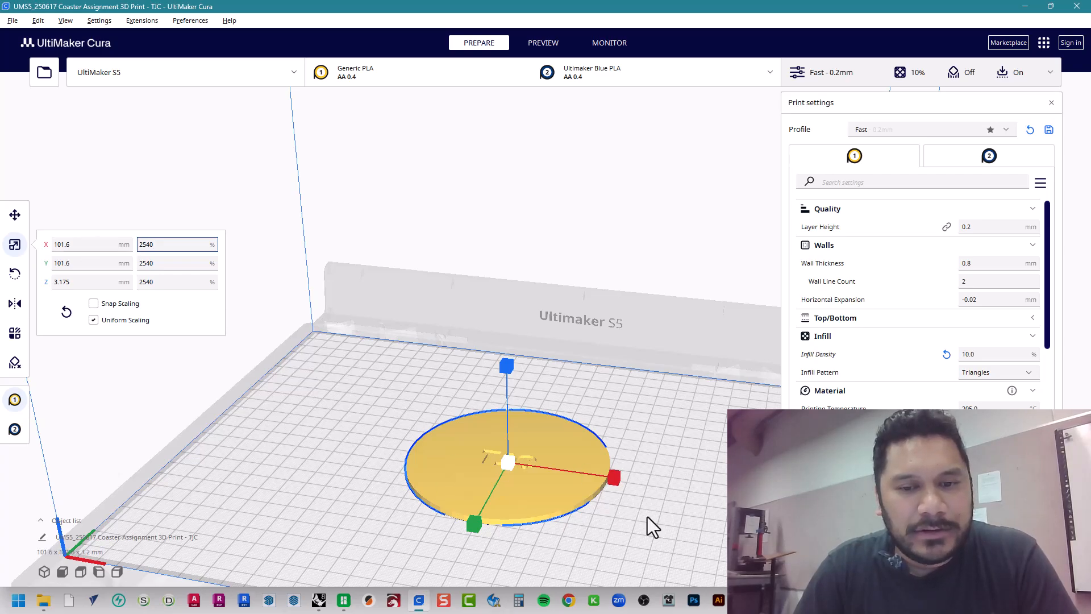
{"action": "right_click_drag", "start_coordinate": [646, 516], "coordinate": [390, 458]}
{"action": "left_click", "coordinate": [377, 433]}
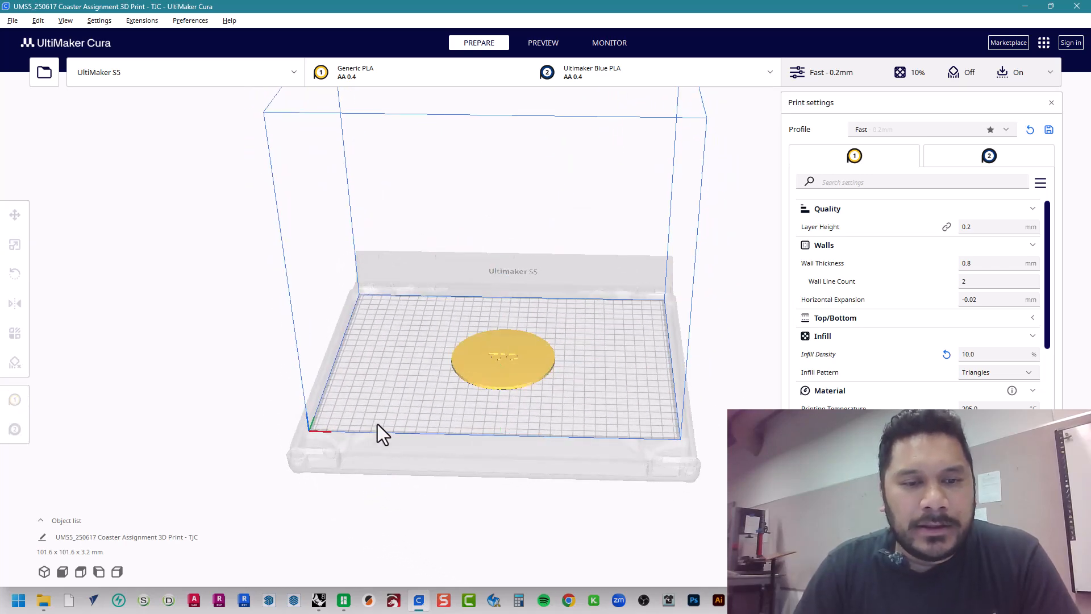
Reset the coaster's scale to its original size
{"action": "left_click", "coordinate": [526, 365]}
{"action": "left_click", "coordinate": [66, 313]}
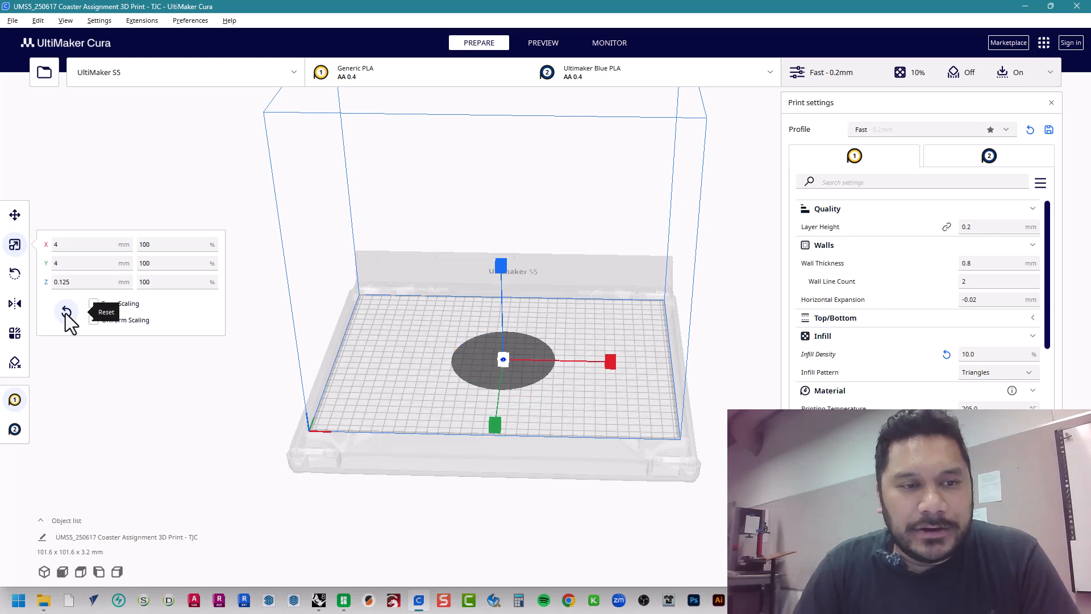
{"action": "left_click", "coordinate": [101, 417]}
Set the coaster's X scale to 2540% with uniform scaling enabled
{"action": "scroll", "coordinate": [537, 410], "scroll_direction": "up", "scroll_amount": 5}
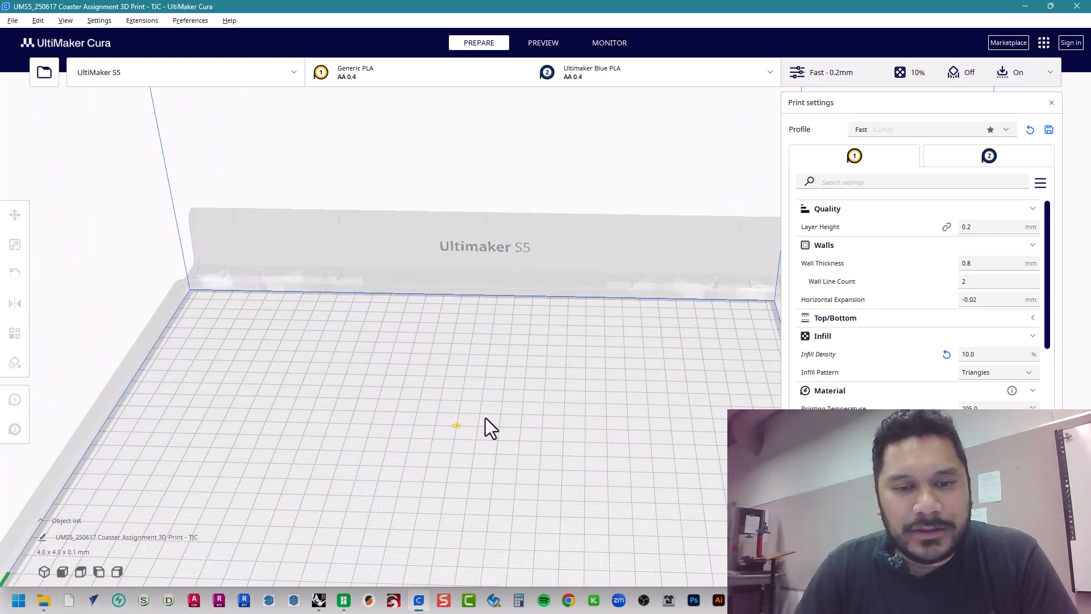
{"action": "left_click", "coordinate": [456, 426]}
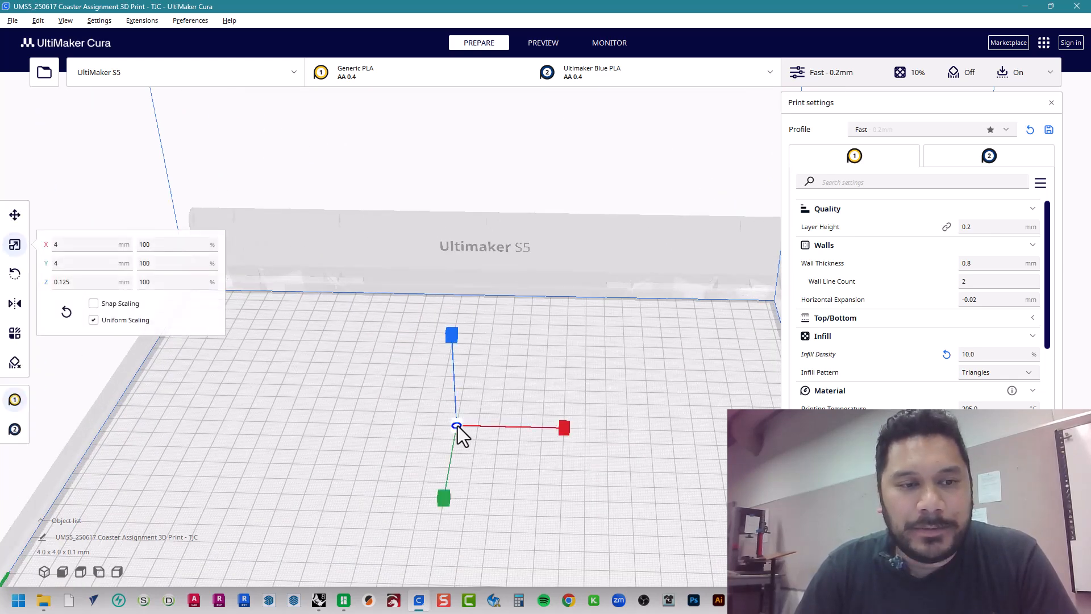
{"action": "double_click", "coordinate": [178, 246]}
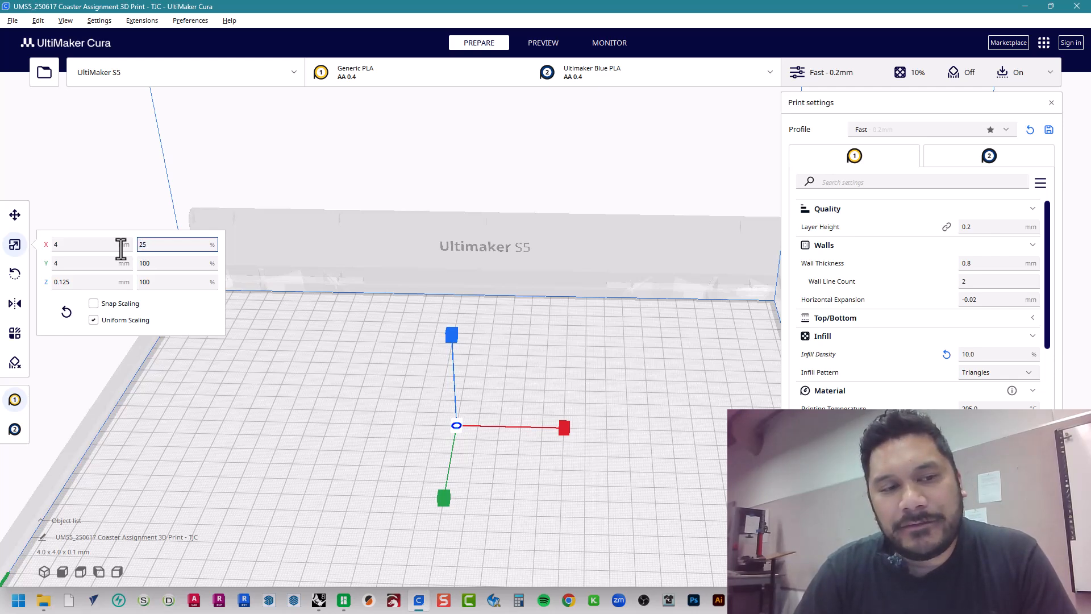
{"action": "key", "text": "Return"}
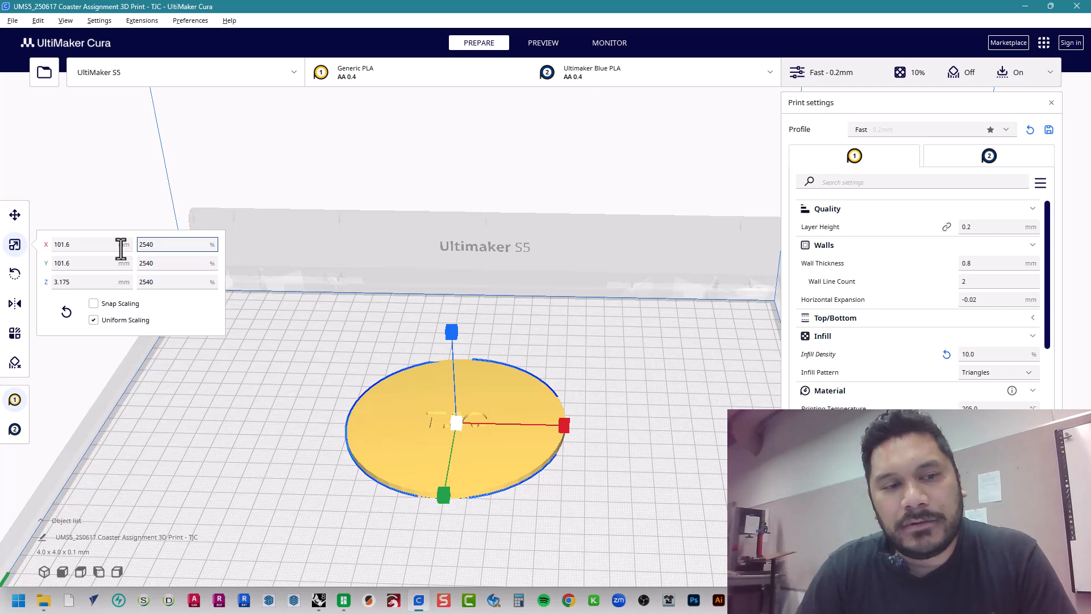
Check the coaster's X, Y and Z sizes, its percentage scale, and how it sits on the build plate
{"action": "left_click", "coordinate": [85, 244]}
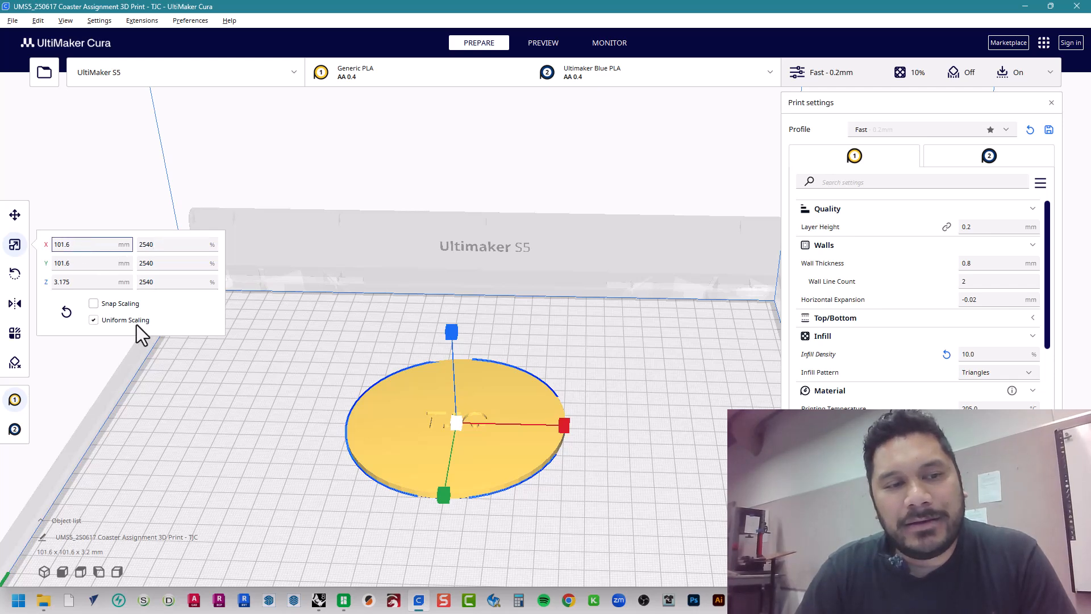
{"action": "left_click", "coordinate": [90, 263]}
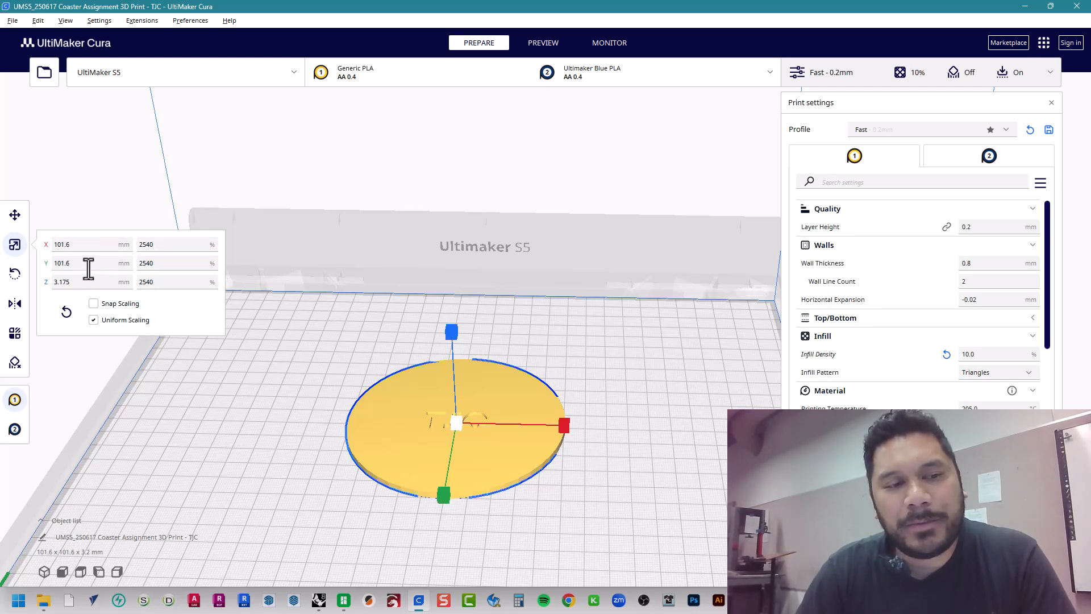
{"action": "left_click", "coordinate": [89, 286]}
{"action": "left_click_drag", "start_coordinate": [163, 244], "coordinate": [127, 246]}
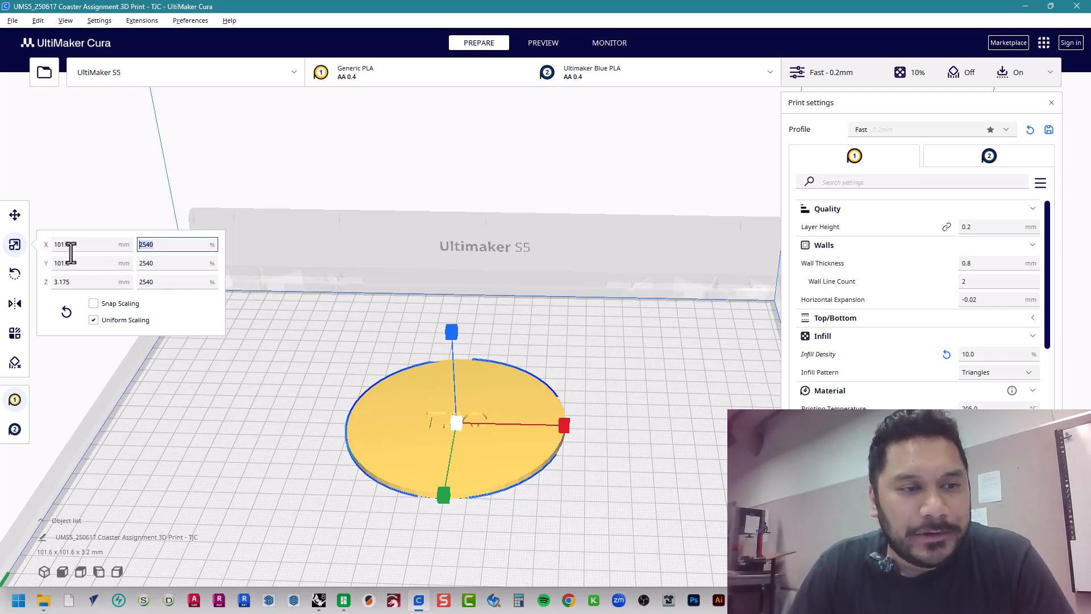
{"action": "left_click", "coordinate": [322, 421]}
{"action": "scroll", "coordinate": [562, 434], "scroll_direction": "down", "scroll_amount": 4}
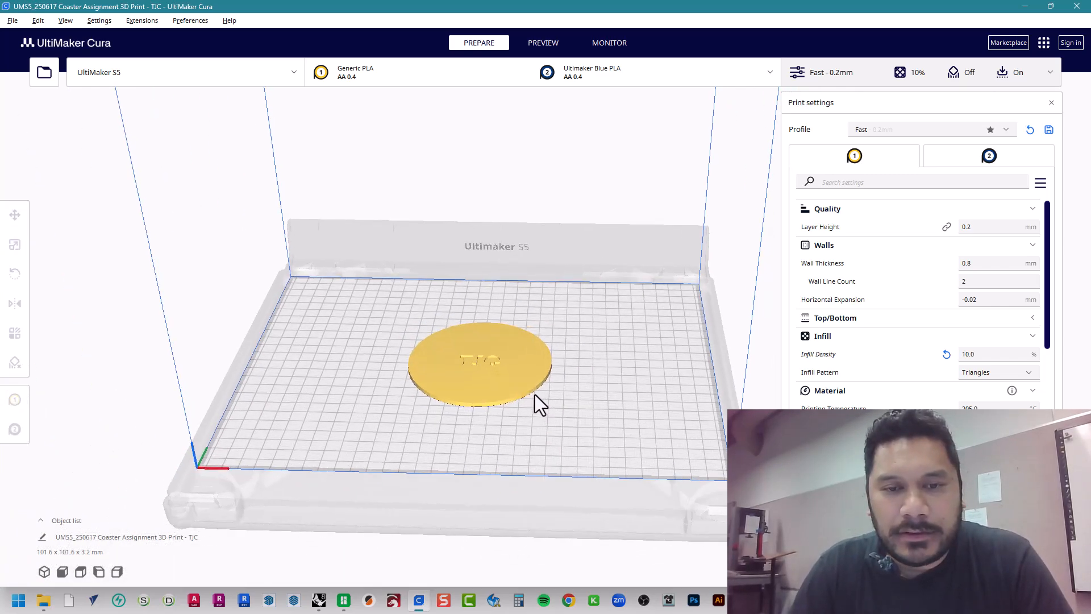
{"action": "right_click_drag", "start_coordinate": [557, 411], "coordinate": [594, 383]}
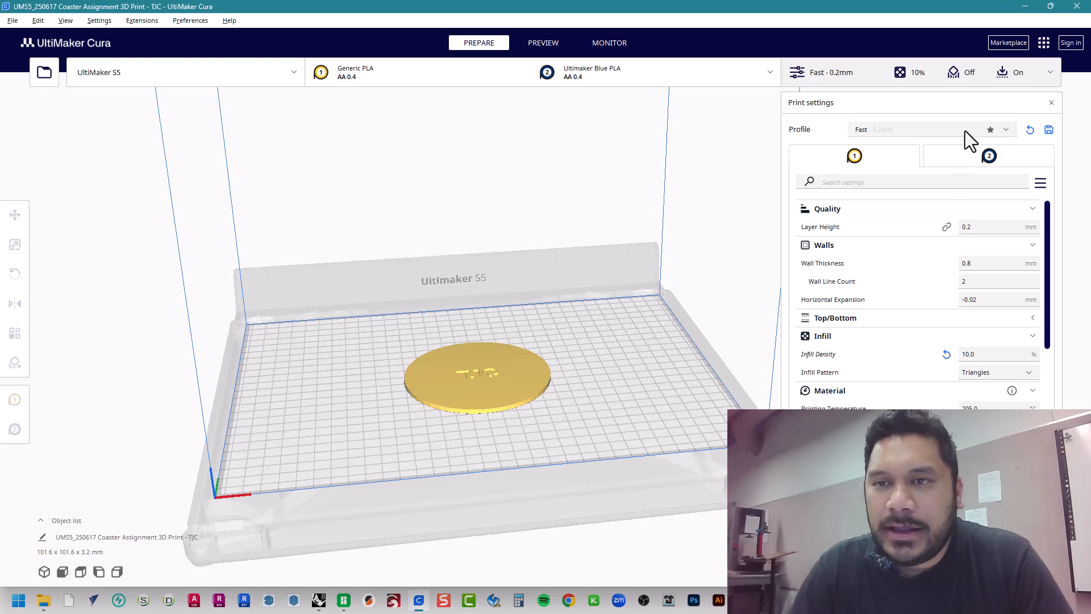
Review the print profiles, reselecting the balanced Fast - 0.2 mm profile and closing the Discard or Keep changes dialog without choosing
{"action": "mouse_move", "coordinate": [810, 308]}
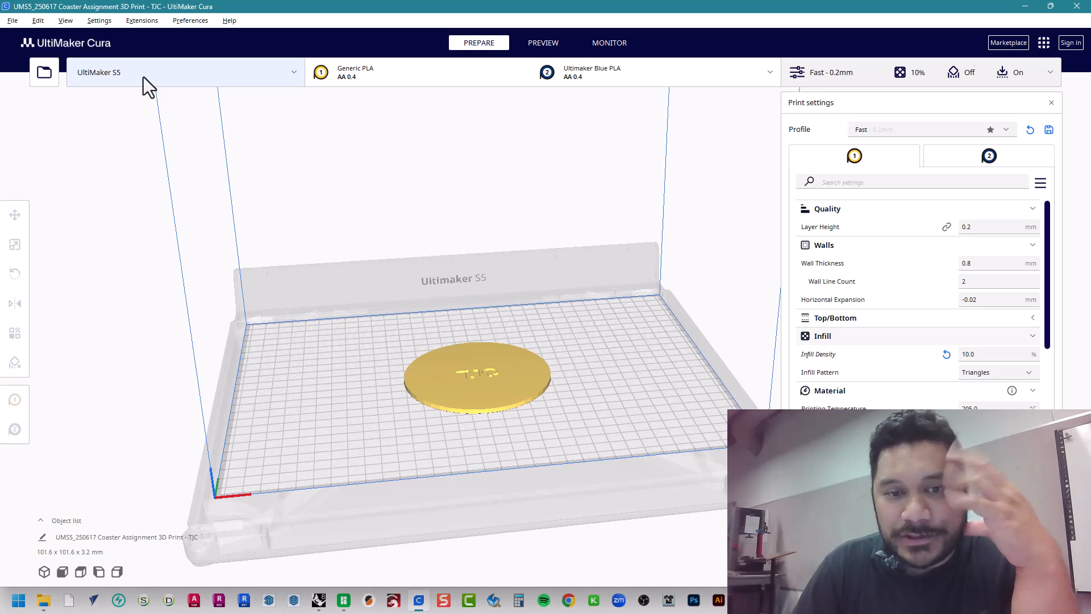
{"action": "left_click", "coordinate": [885, 129]}
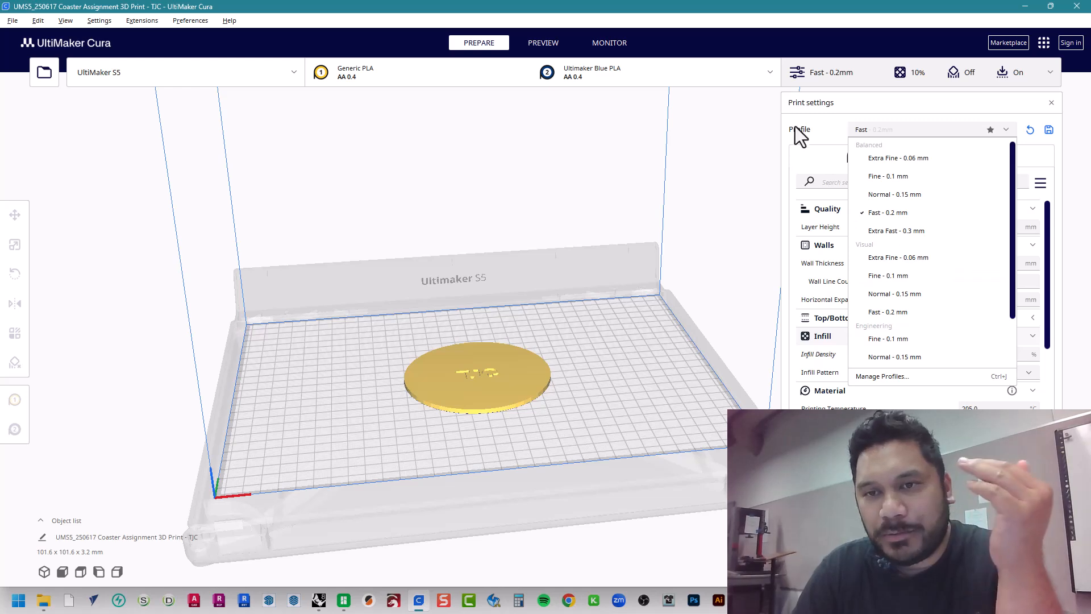
{"action": "left_click", "coordinate": [897, 212]}
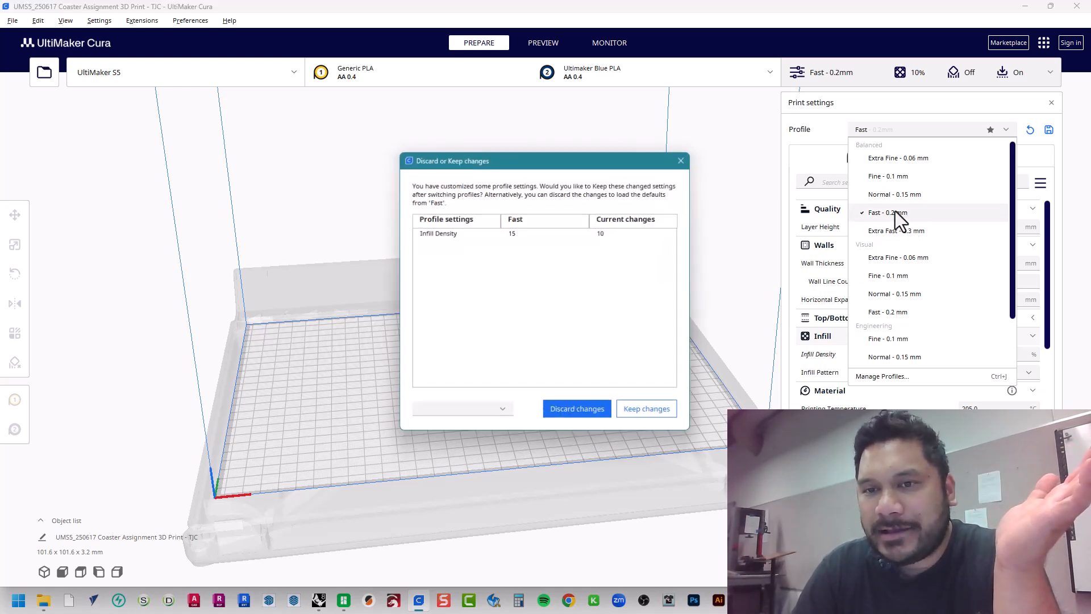
{"action": "left_click", "coordinate": [684, 159]}
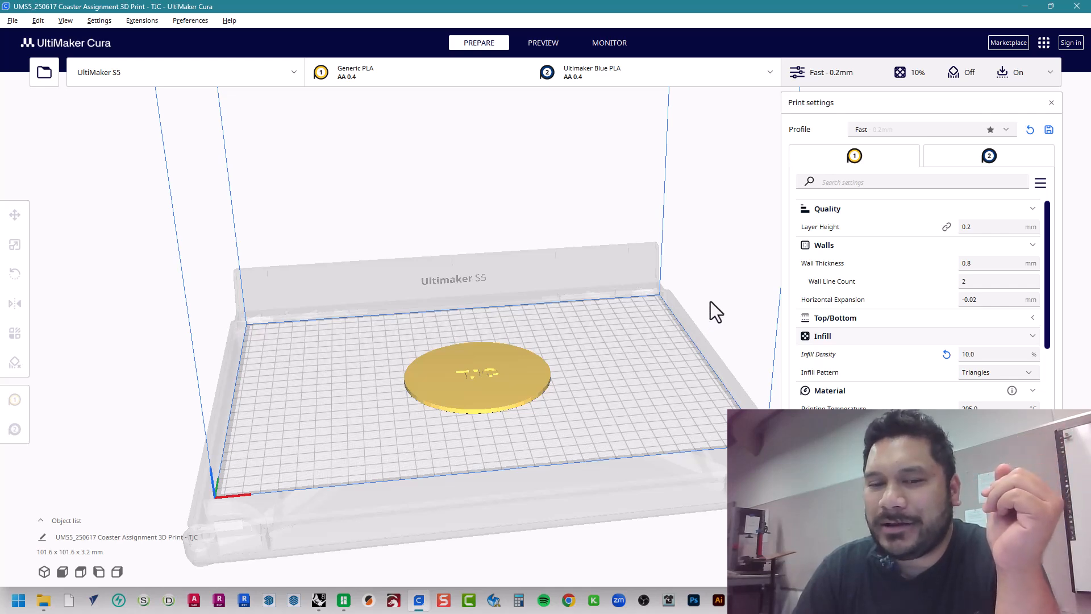
{"action": "left_click", "coordinate": [889, 128]}
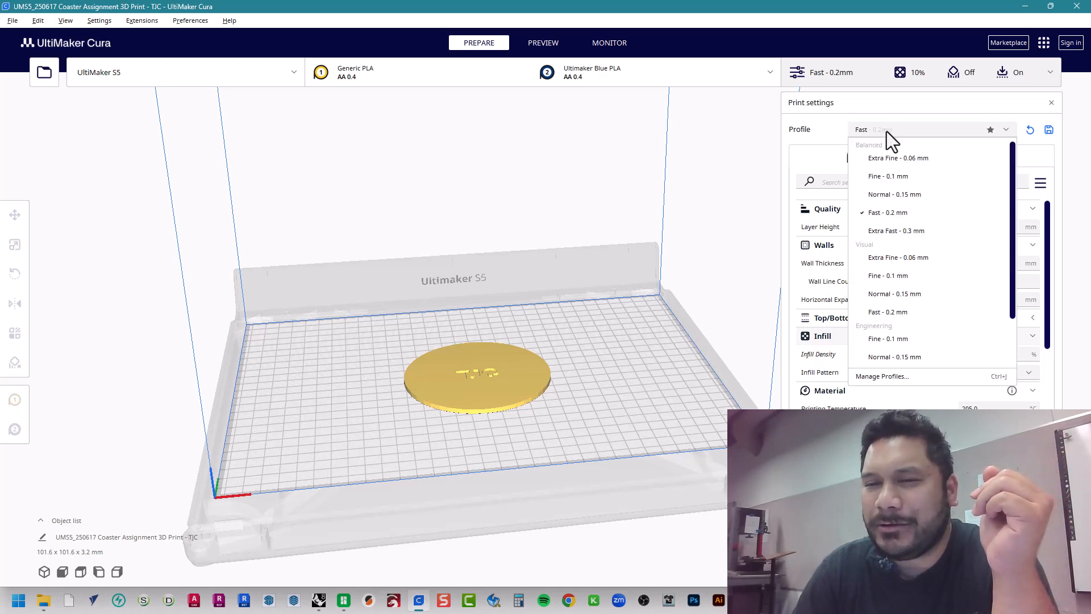
{"action": "left_click", "coordinate": [886, 131]}
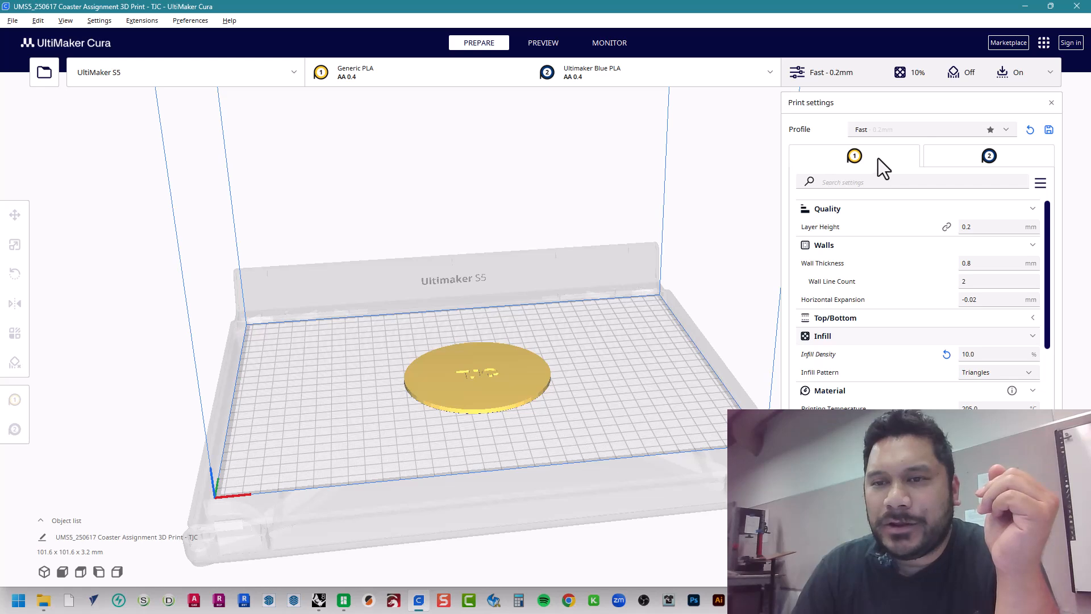
Compare the print settings of extruders 1 and 2 and check the extruder material and print core configuration
{"action": "left_click", "coordinate": [970, 162]}
{"action": "left_click", "coordinate": [881, 158]}
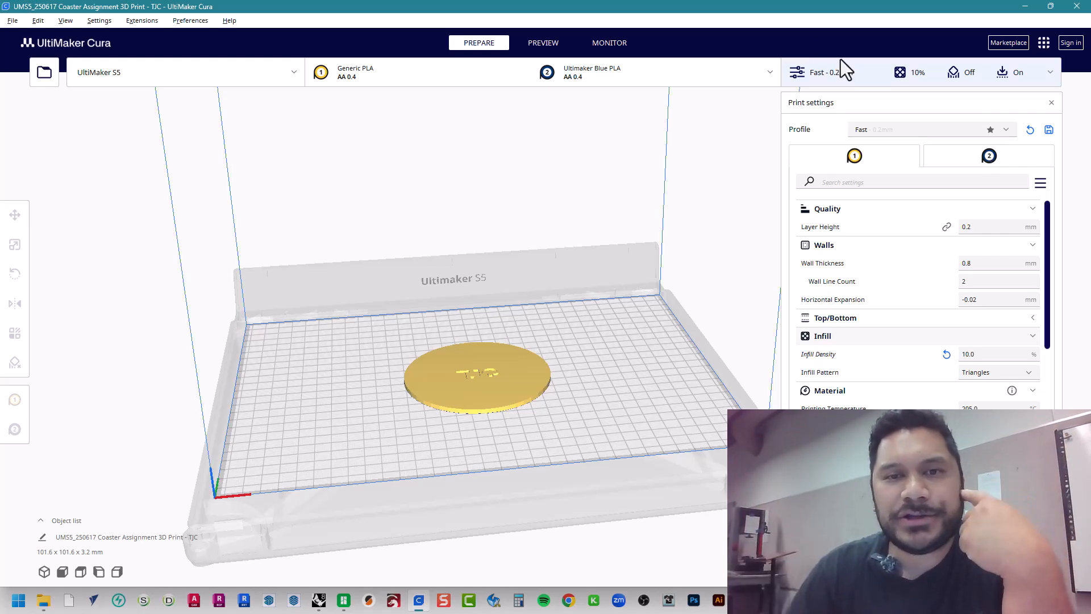
{"action": "left_click", "coordinate": [604, 77]}
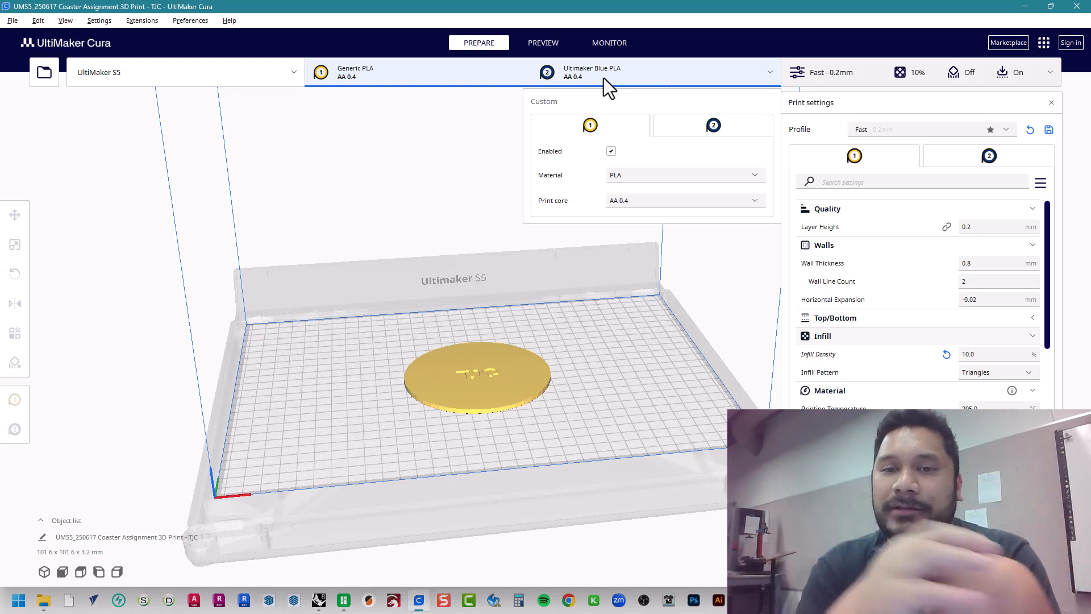
{"action": "left_click", "coordinate": [873, 179]}
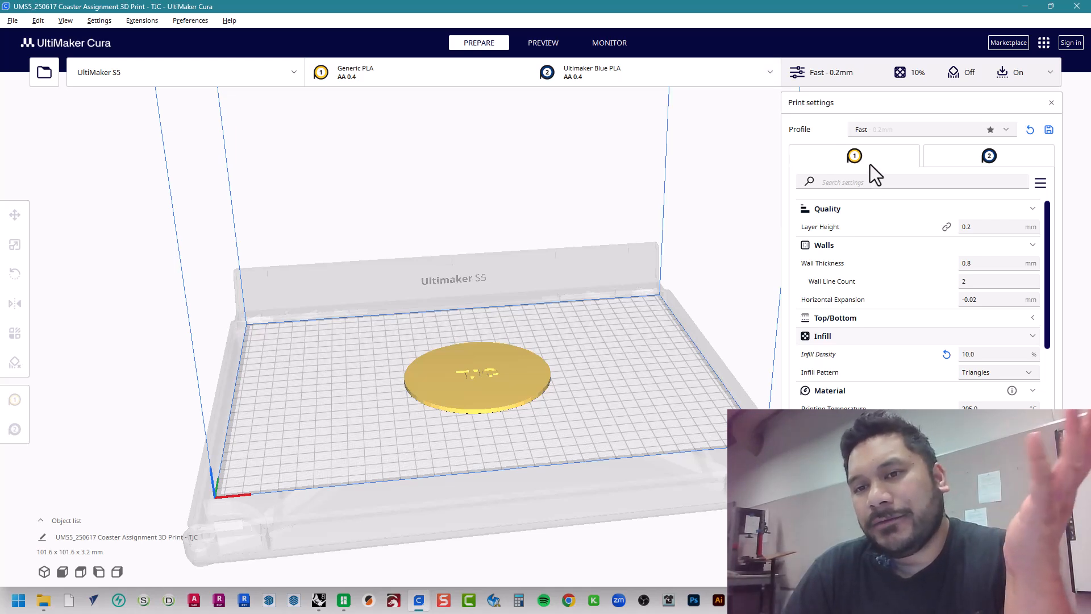
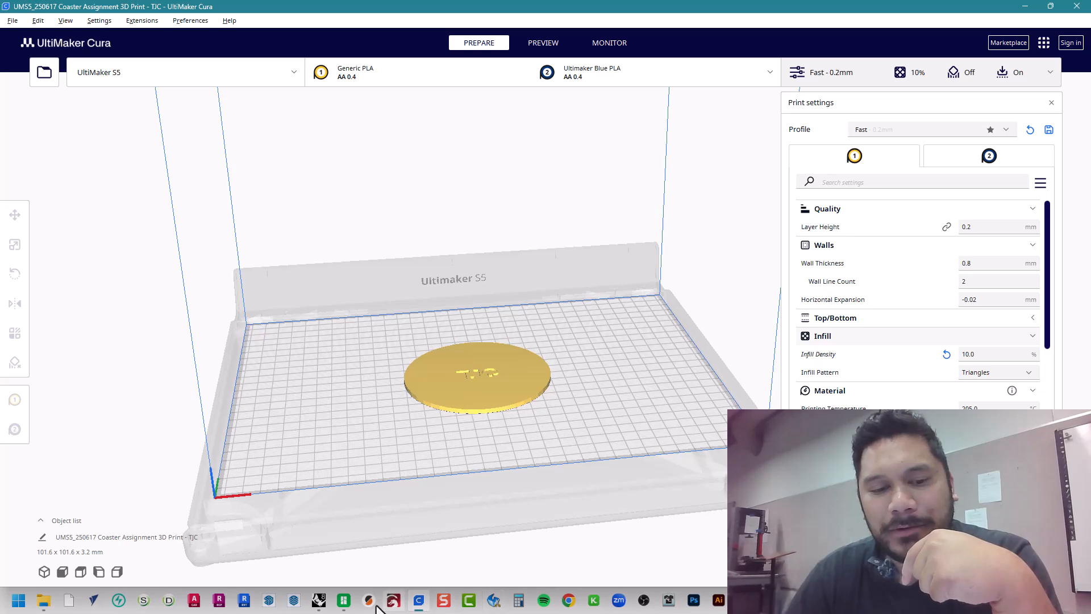
Check the coaster's print time estimate in Bambu Studio, and return to UltiMaker Cura to compare the selected profile's layer height
{"action": "left_click", "coordinate": [348, 605]}
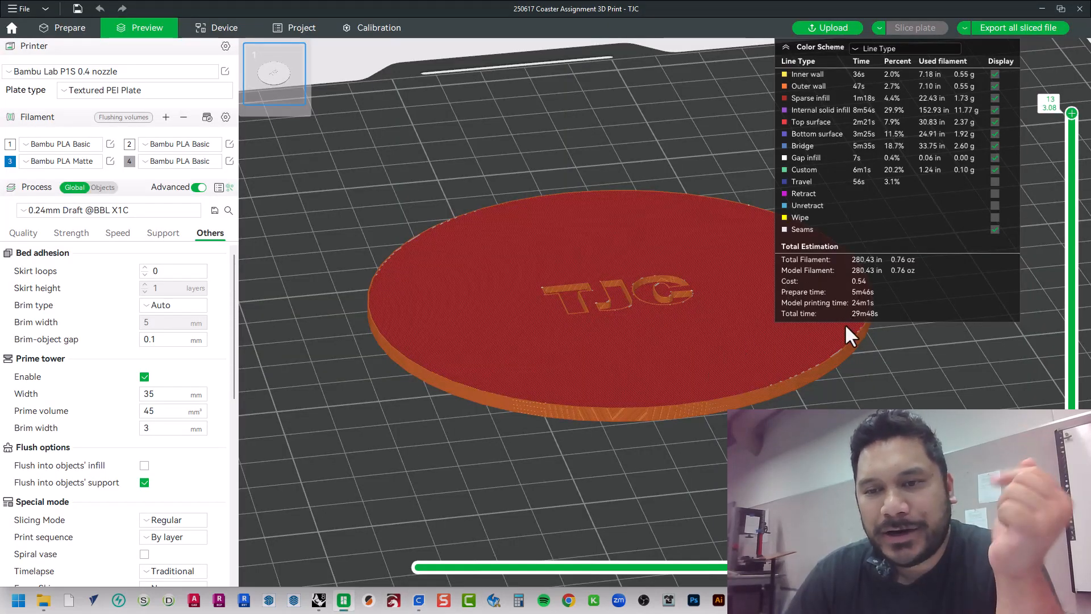
{"action": "left_click", "coordinate": [1042, 8]}
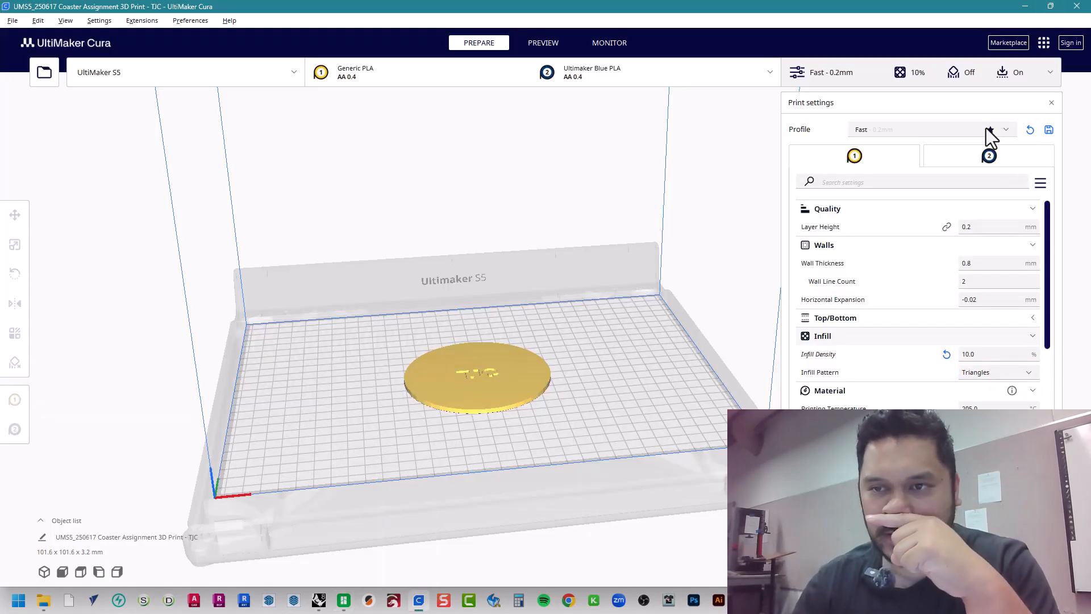
{"action": "left_click", "coordinate": [966, 132]}
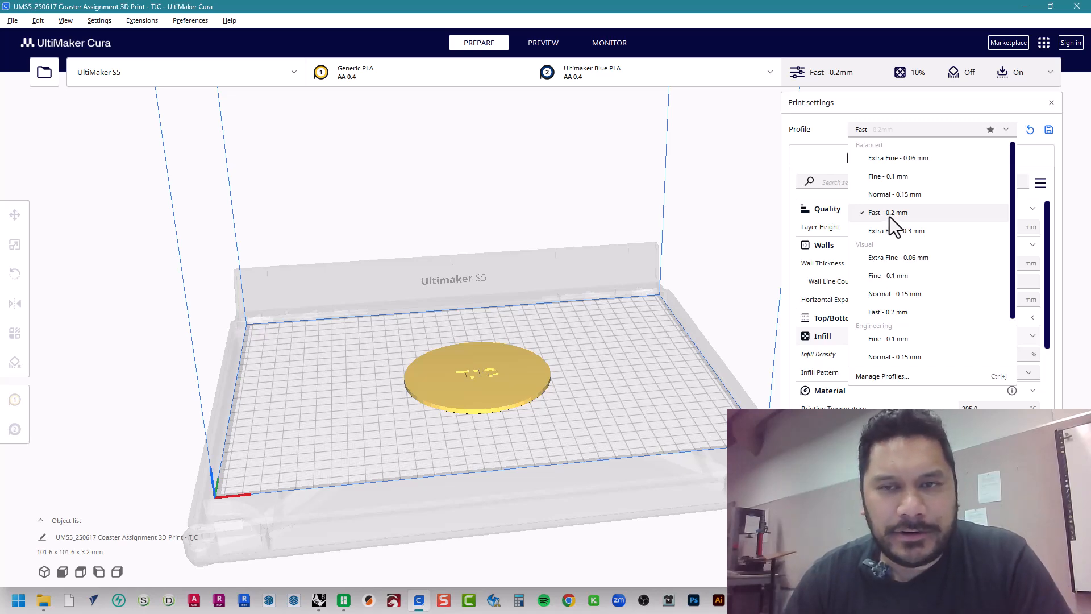
{"action": "key", "text": "alt+Tab"}
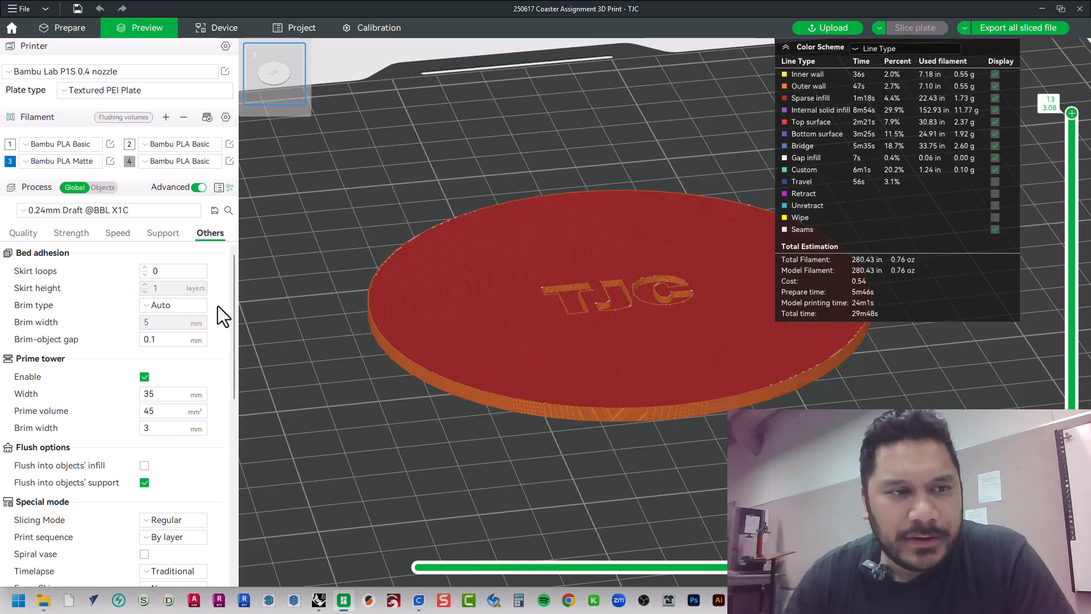
{"action": "left_click", "coordinate": [46, 210]}
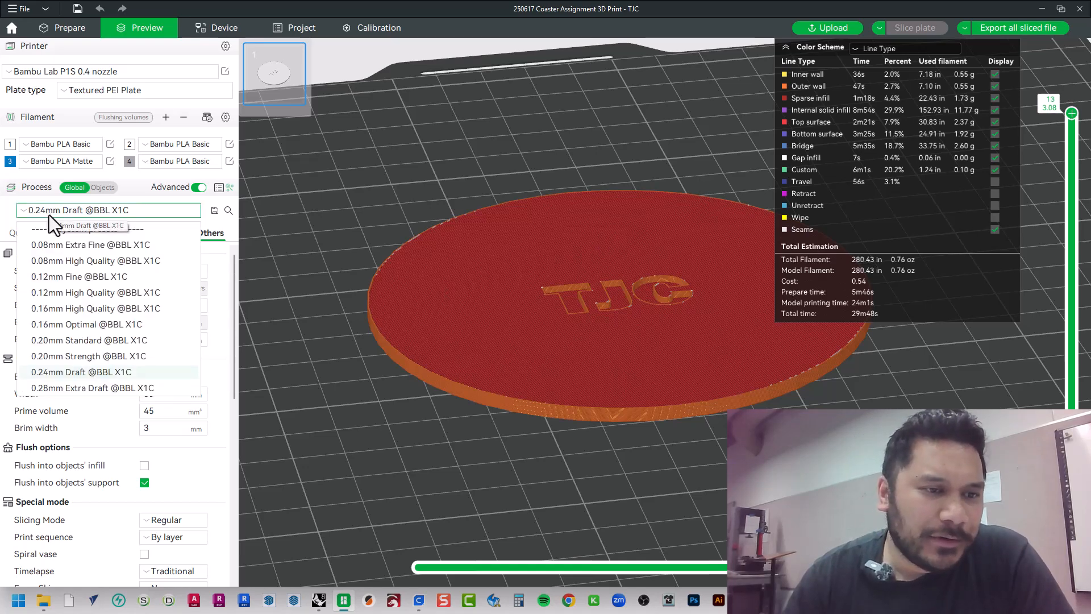
{"action": "left_click", "coordinate": [53, 341]}
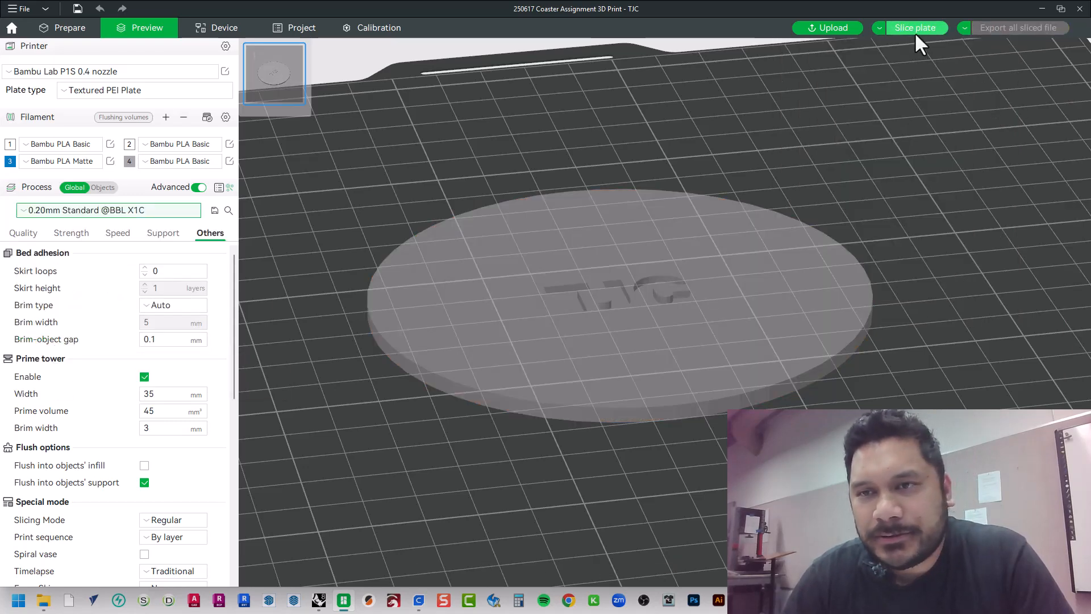
{"action": "left_click", "coordinate": [915, 32]}
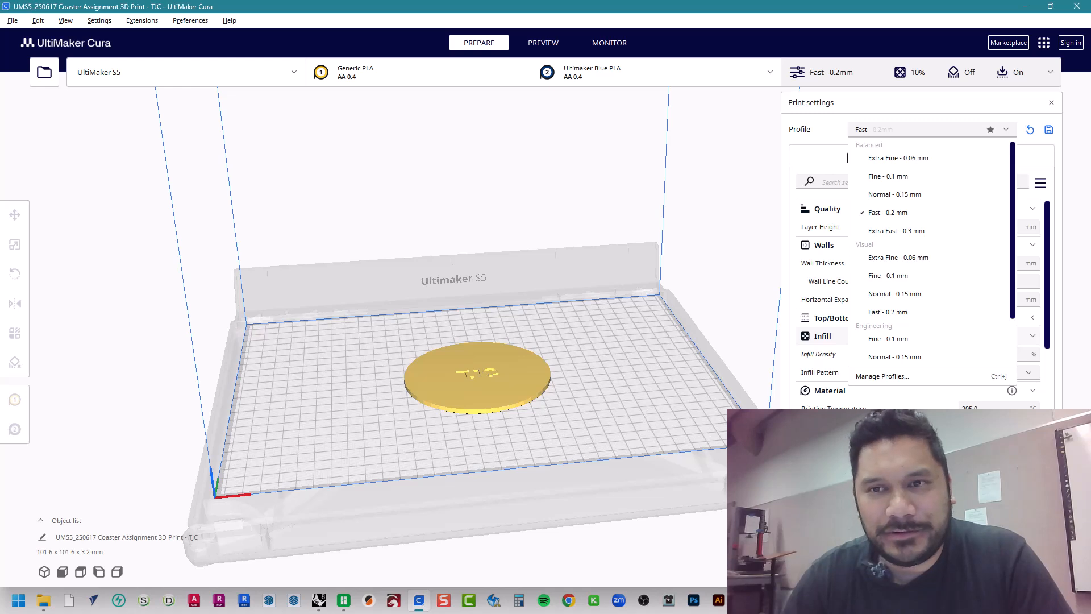
Return to UltiMaker Cura, dismiss the profile list, preview the sliced coaster and run its toolpath simulation through to the end
{"action": "key", "text": "Escape"}
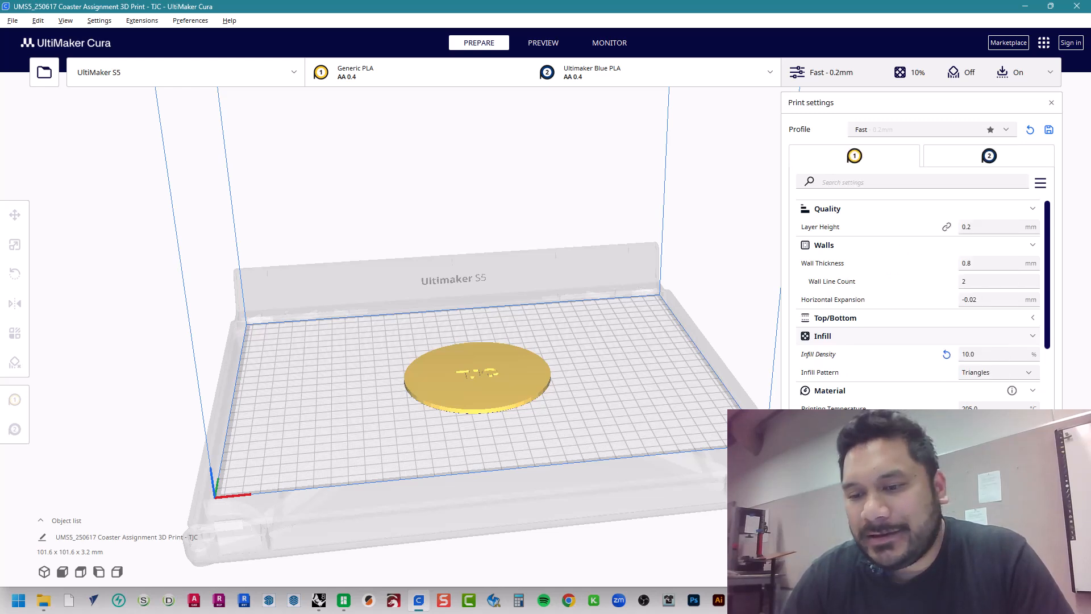
{"action": "left_click", "coordinate": [938, 551]}
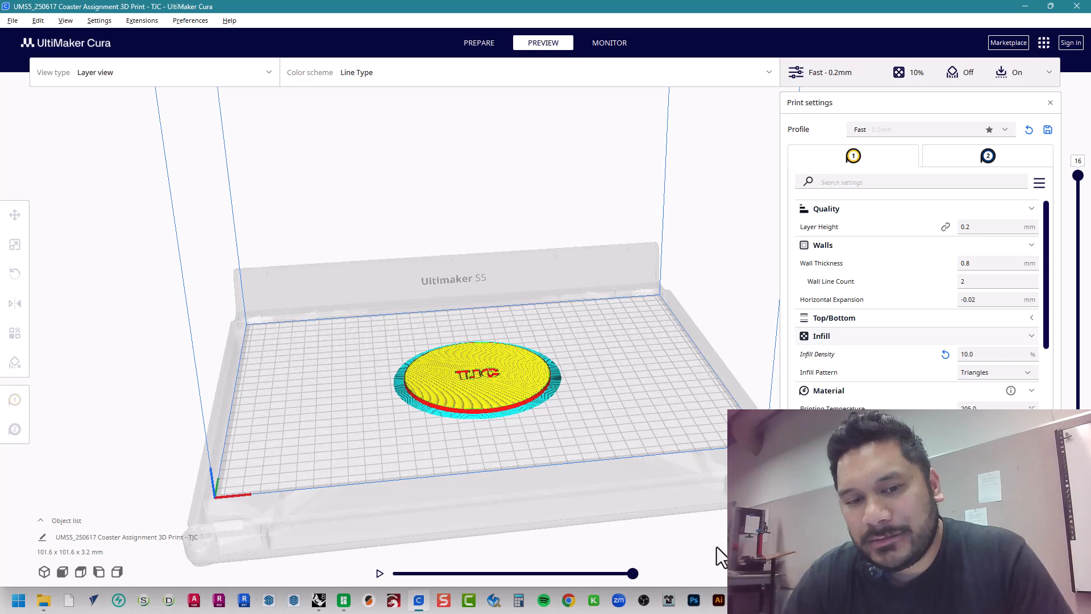
{"action": "left_click", "coordinate": [379, 574]}
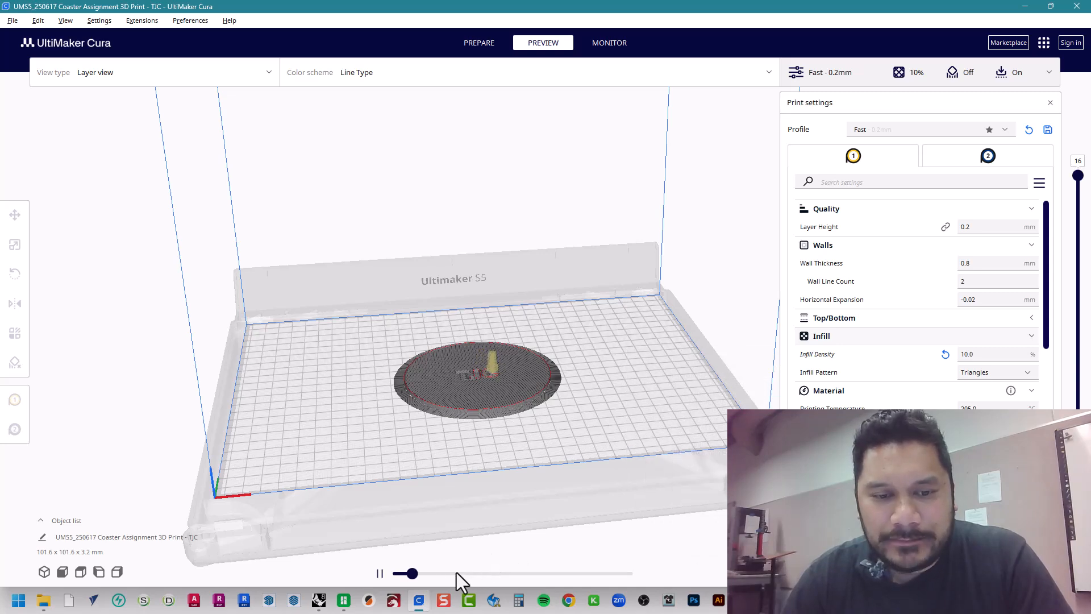
{"action": "left_click_drag", "start_coordinate": [416, 574], "coordinate": [643, 585]}
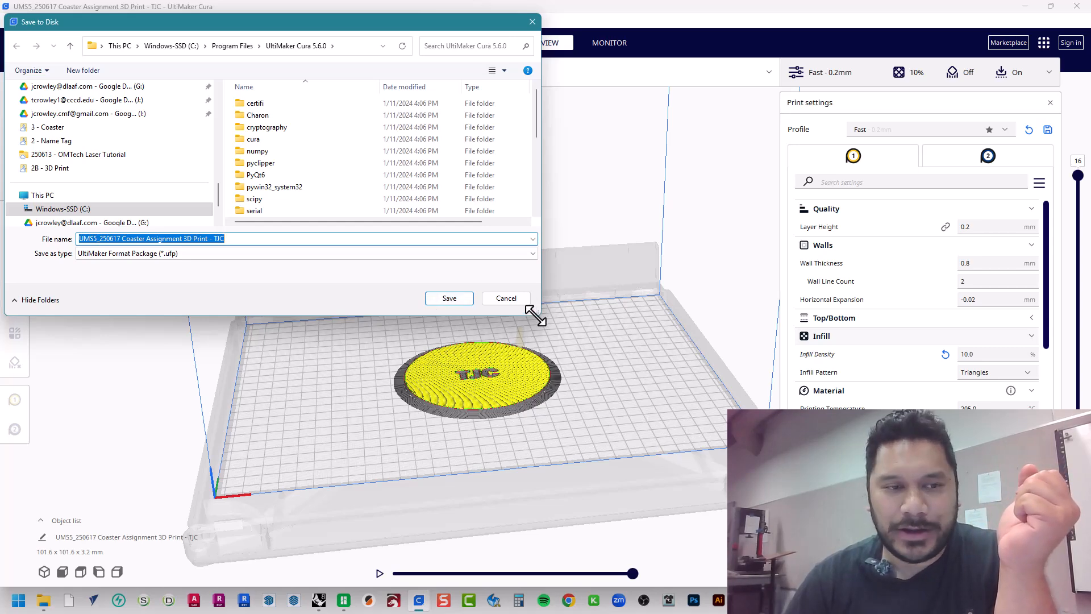
Enlarge the Save to Disk dialog and browse to ARCH A170 (OCC) > 3 - Coaster > 2B - 3D Print
{"action": "left_click_drag", "start_coordinate": [534, 314], "coordinate": [733, 531]}
{"action": "left_click", "coordinate": [269, 414]}
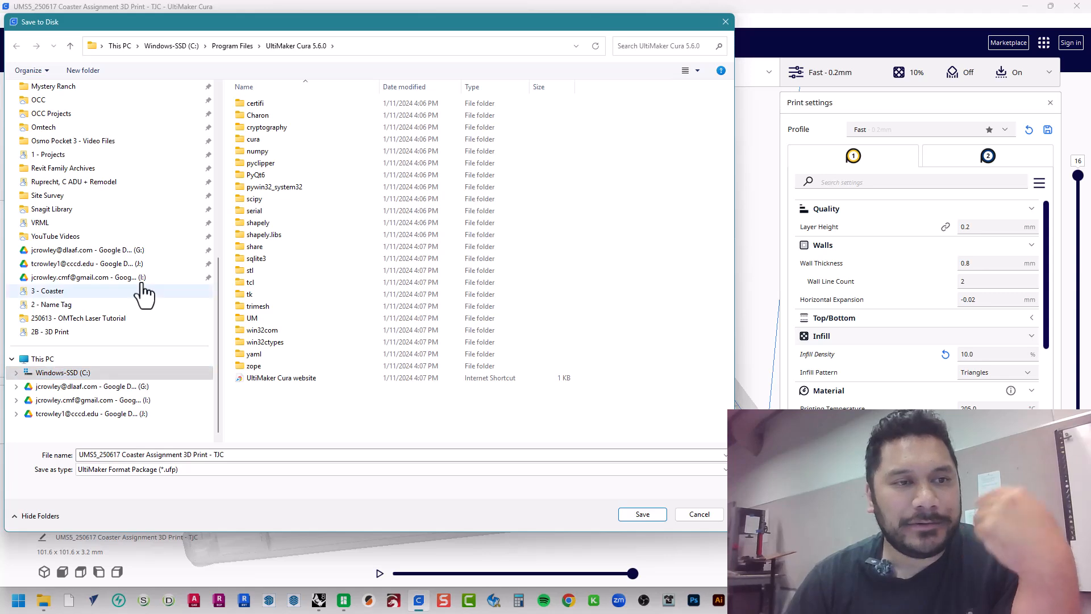
{"action": "scroll", "coordinate": [136, 287], "scroll_direction": "up", "scroll_amount": 5}
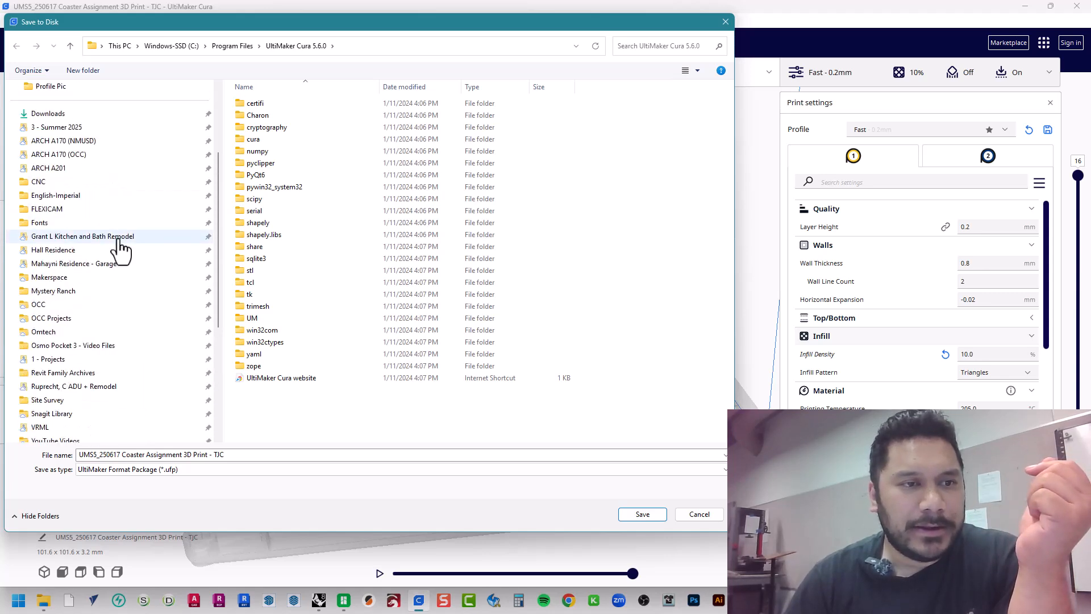
{"action": "left_click", "coordinate": [120, 154]}
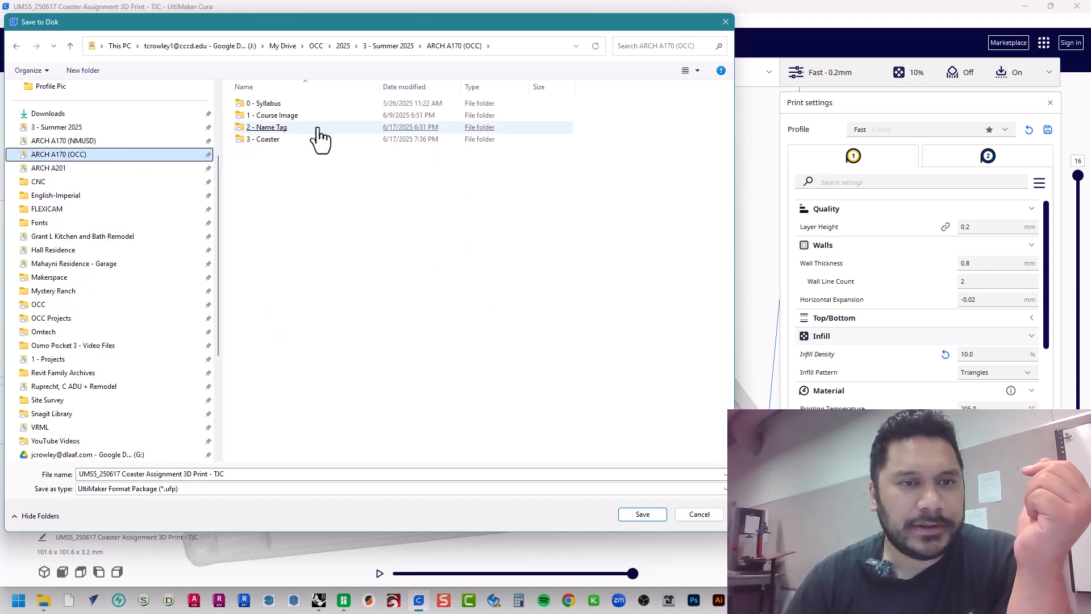
{"action": "double_click", "coordinate": [293, 141]}
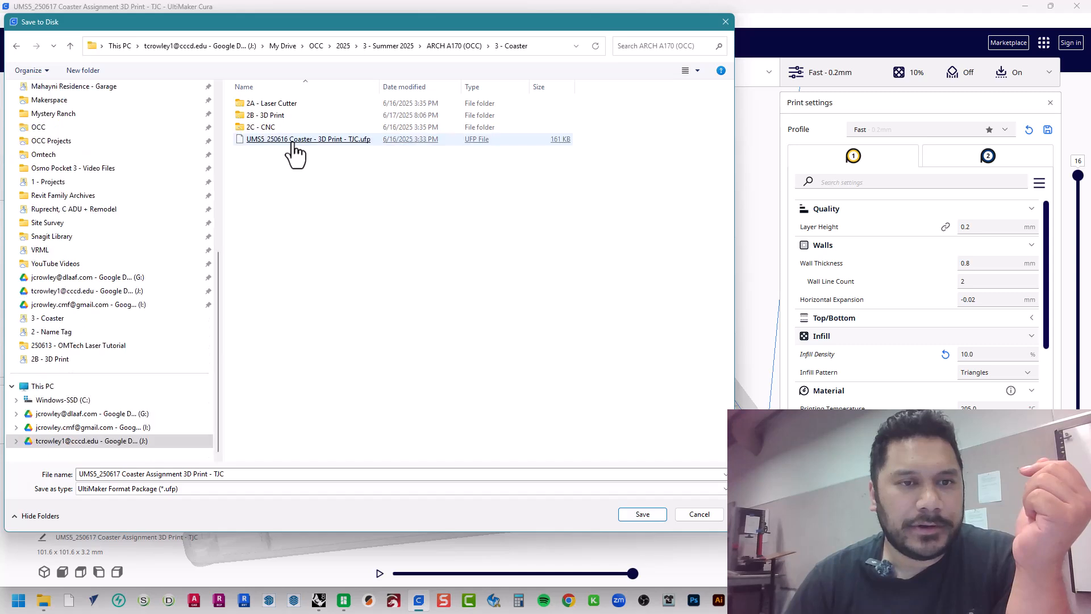
{"action": "double_click", "coordinate": [273, 115]}
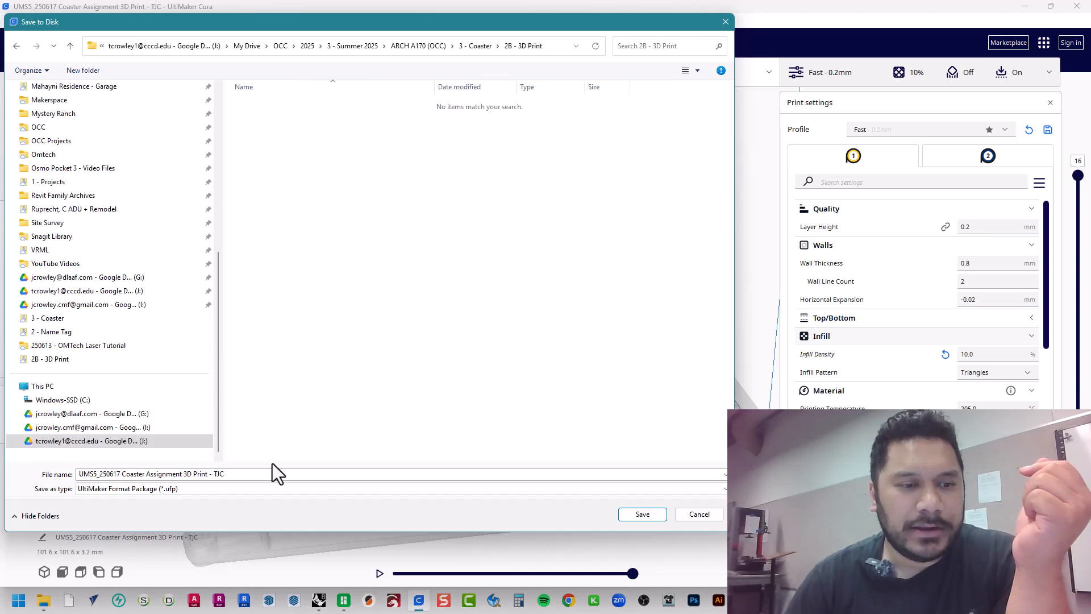
Save the sliced coaster as an UltiMaker Format Package, keeping the file name UMS5_250617 Coaster Assignment 3D Print - TJC
{"action": "triple_click", "coordinate": [214, 474]}
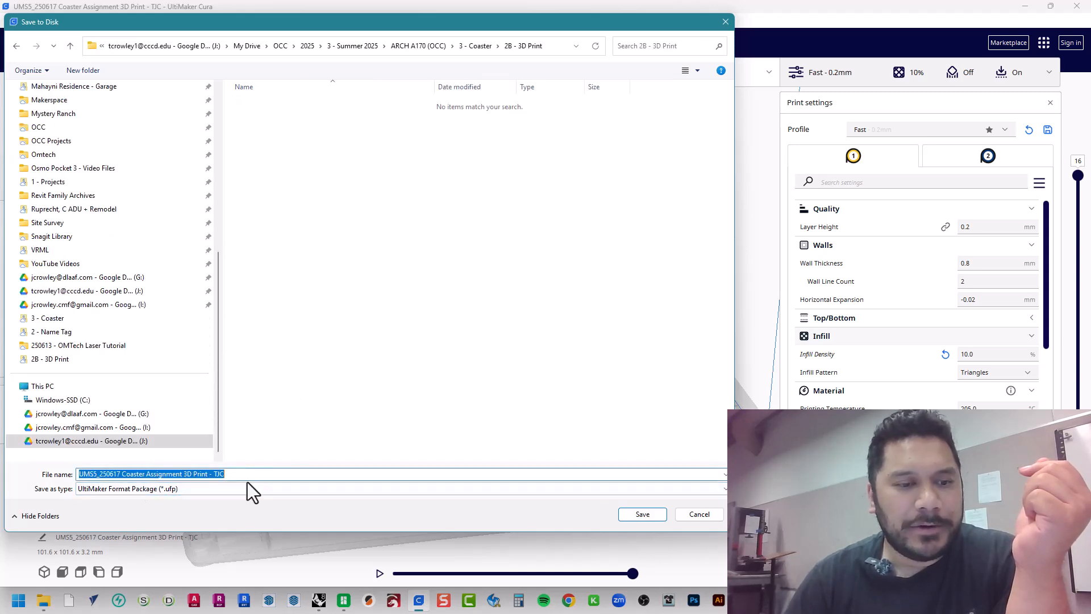
{"action": "left_click", "coordinate": [118, 475]}
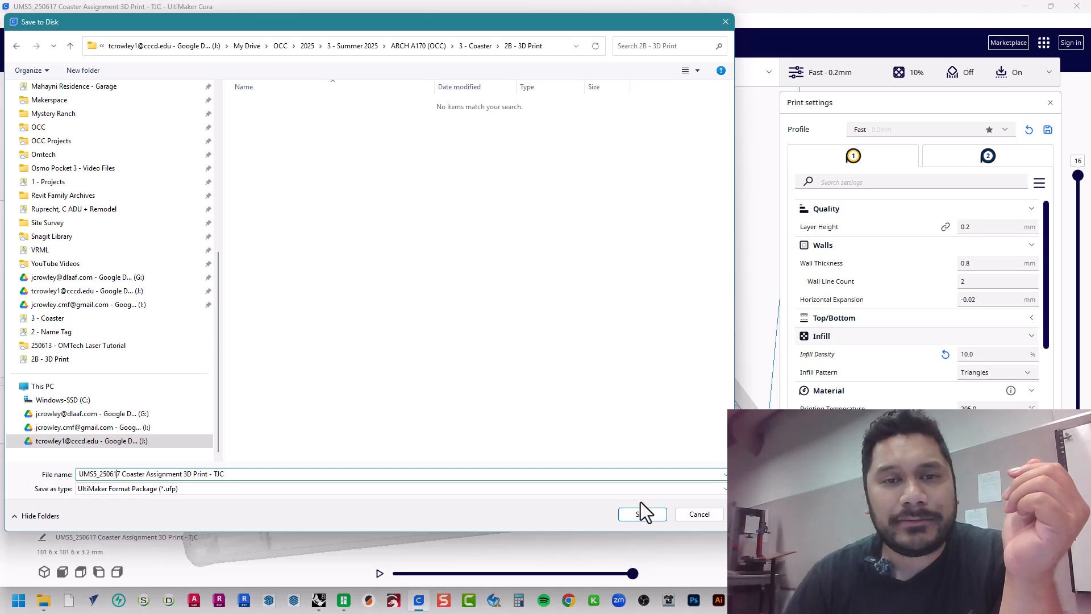
{"action": "left_click", "coordinate": [652, 516]}
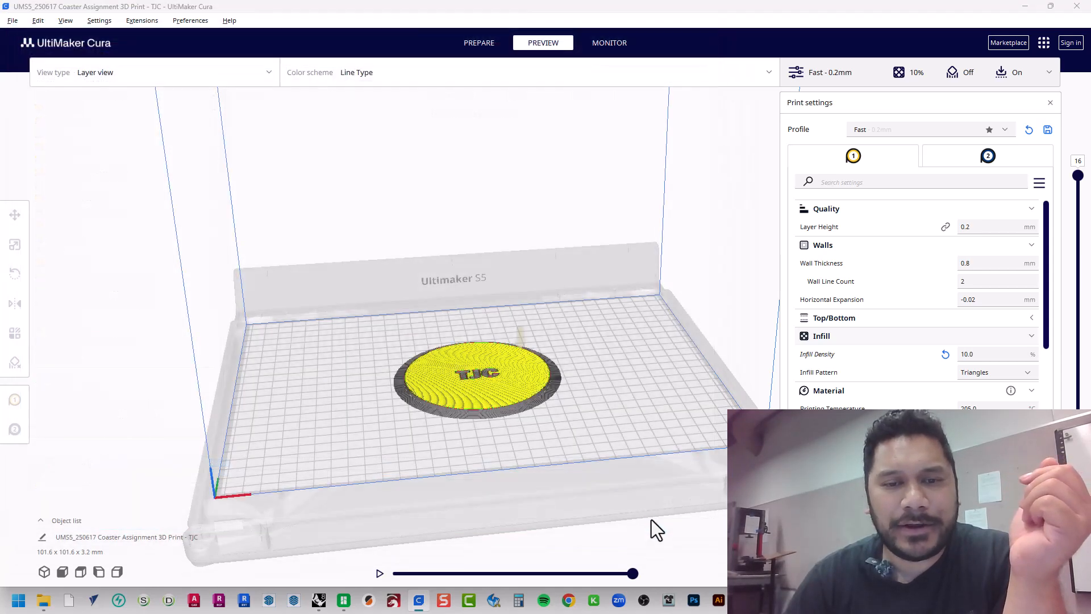